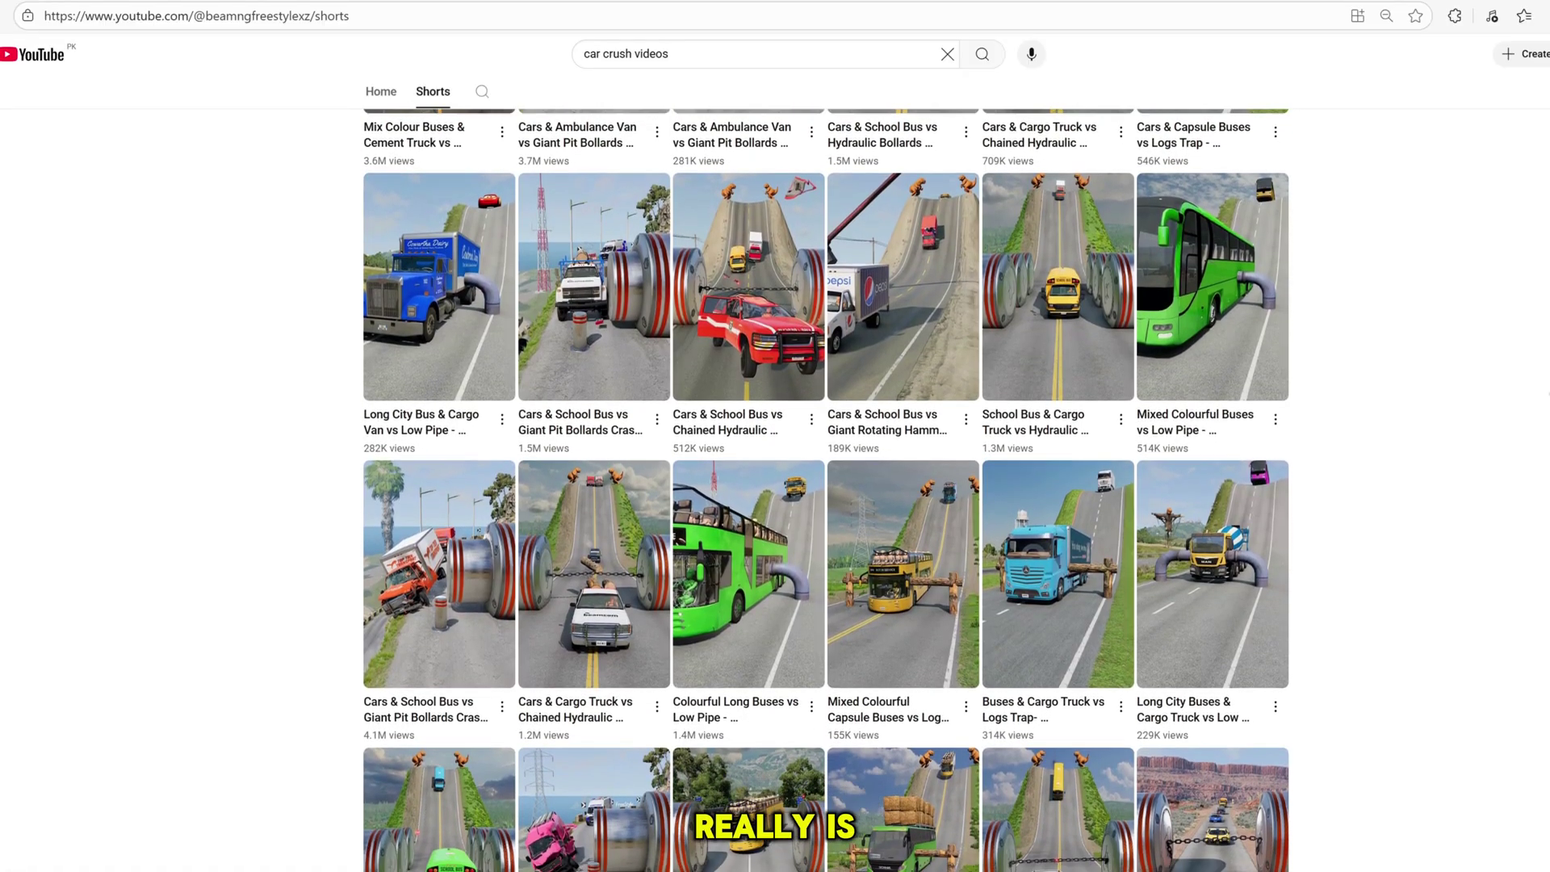
Scroll down through the channel's car crush Shorts on YouTube
scroll(826, 484, down, 2)
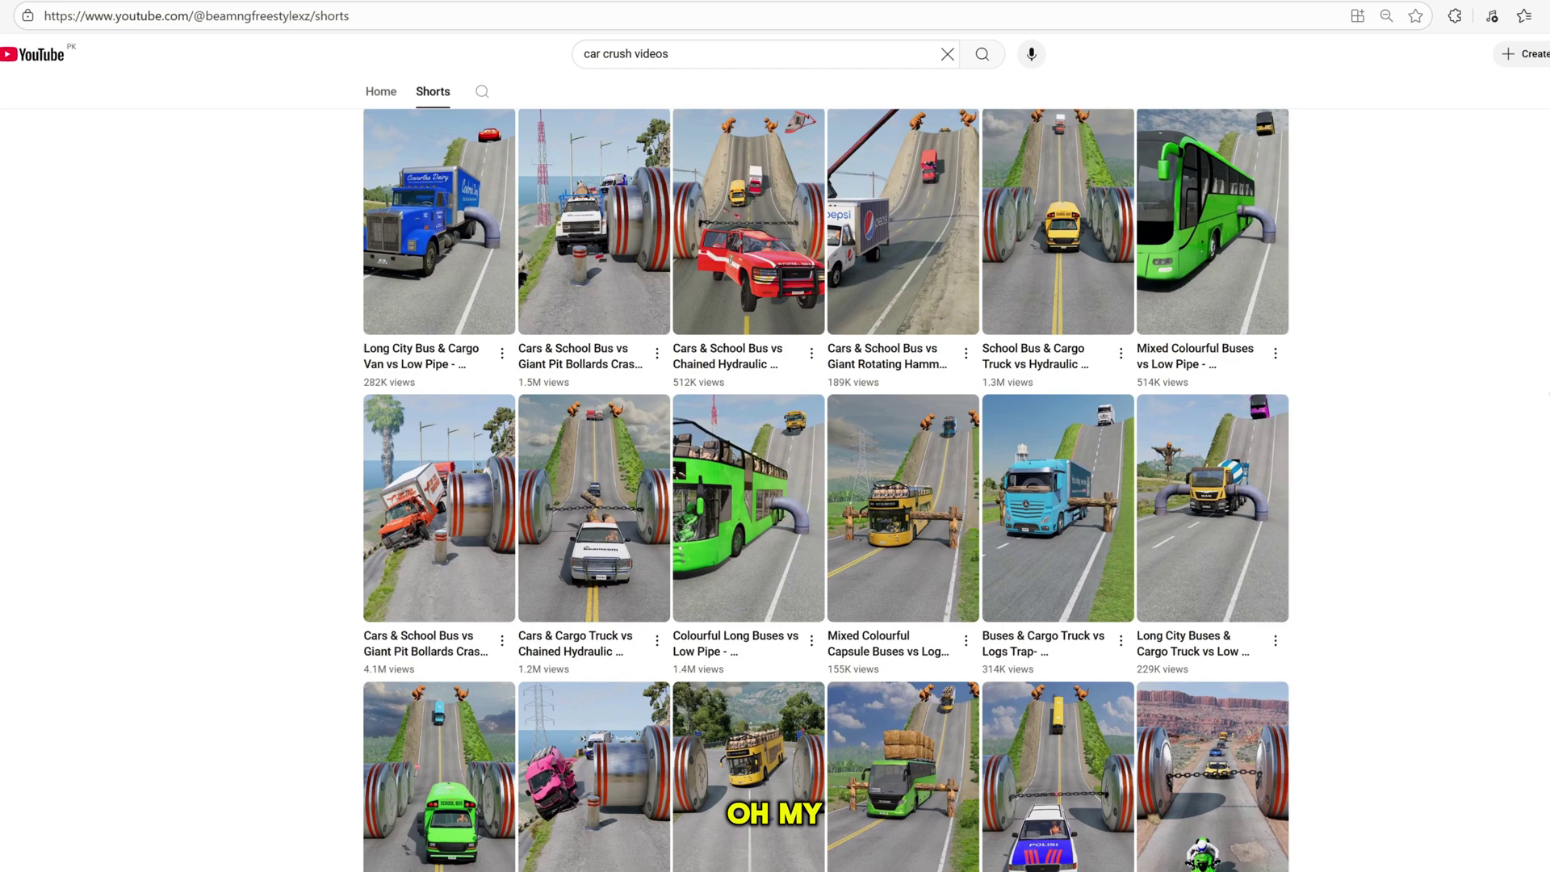
scroll(826, 484, down, 2)
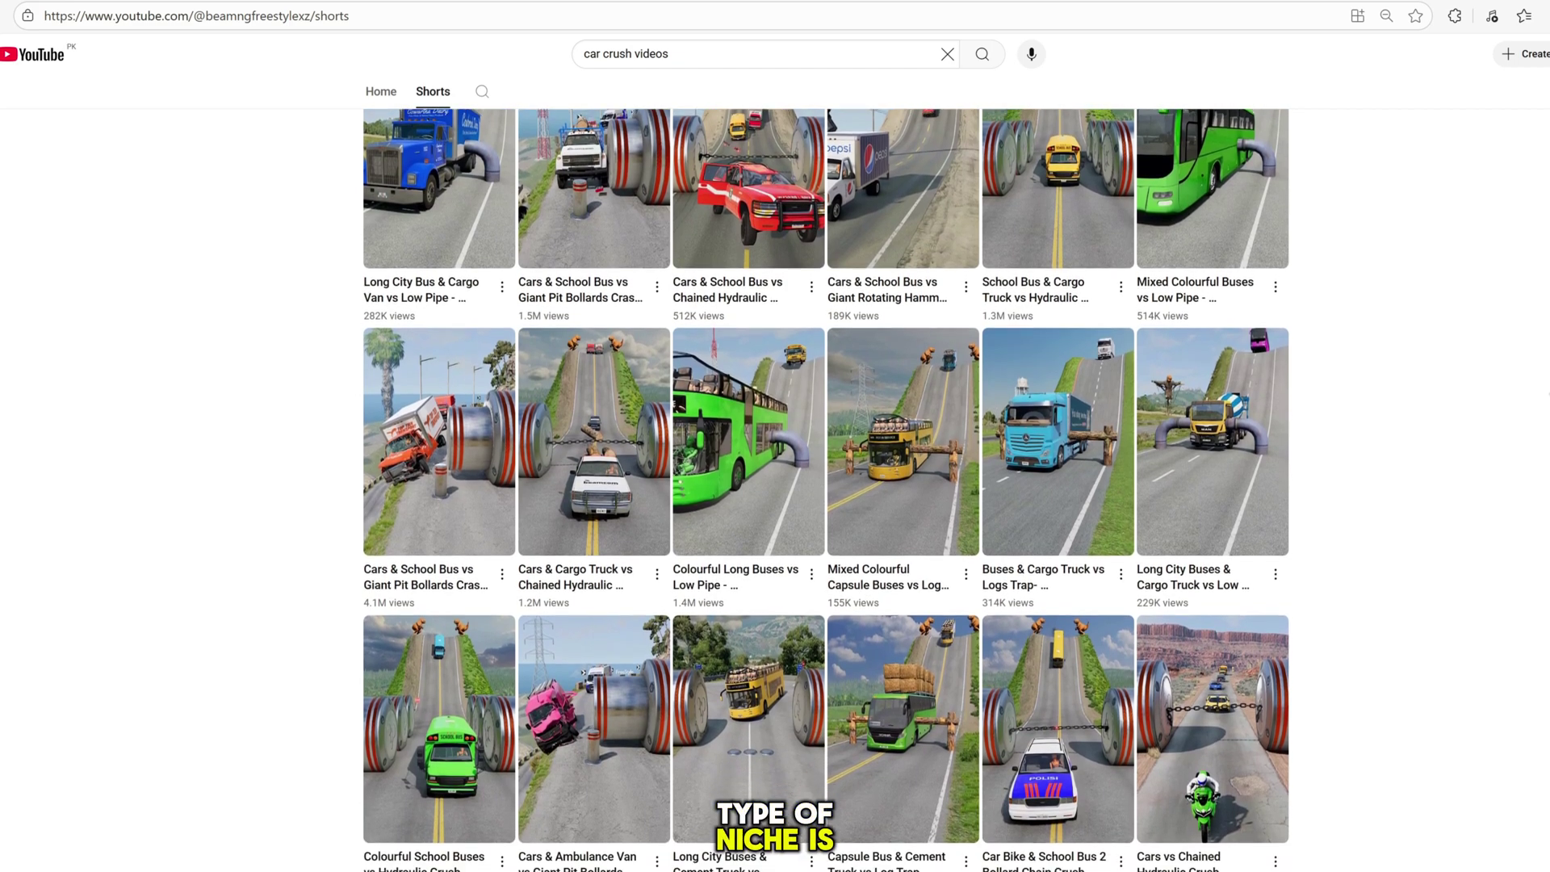
scroll(826, 485, down, 2)
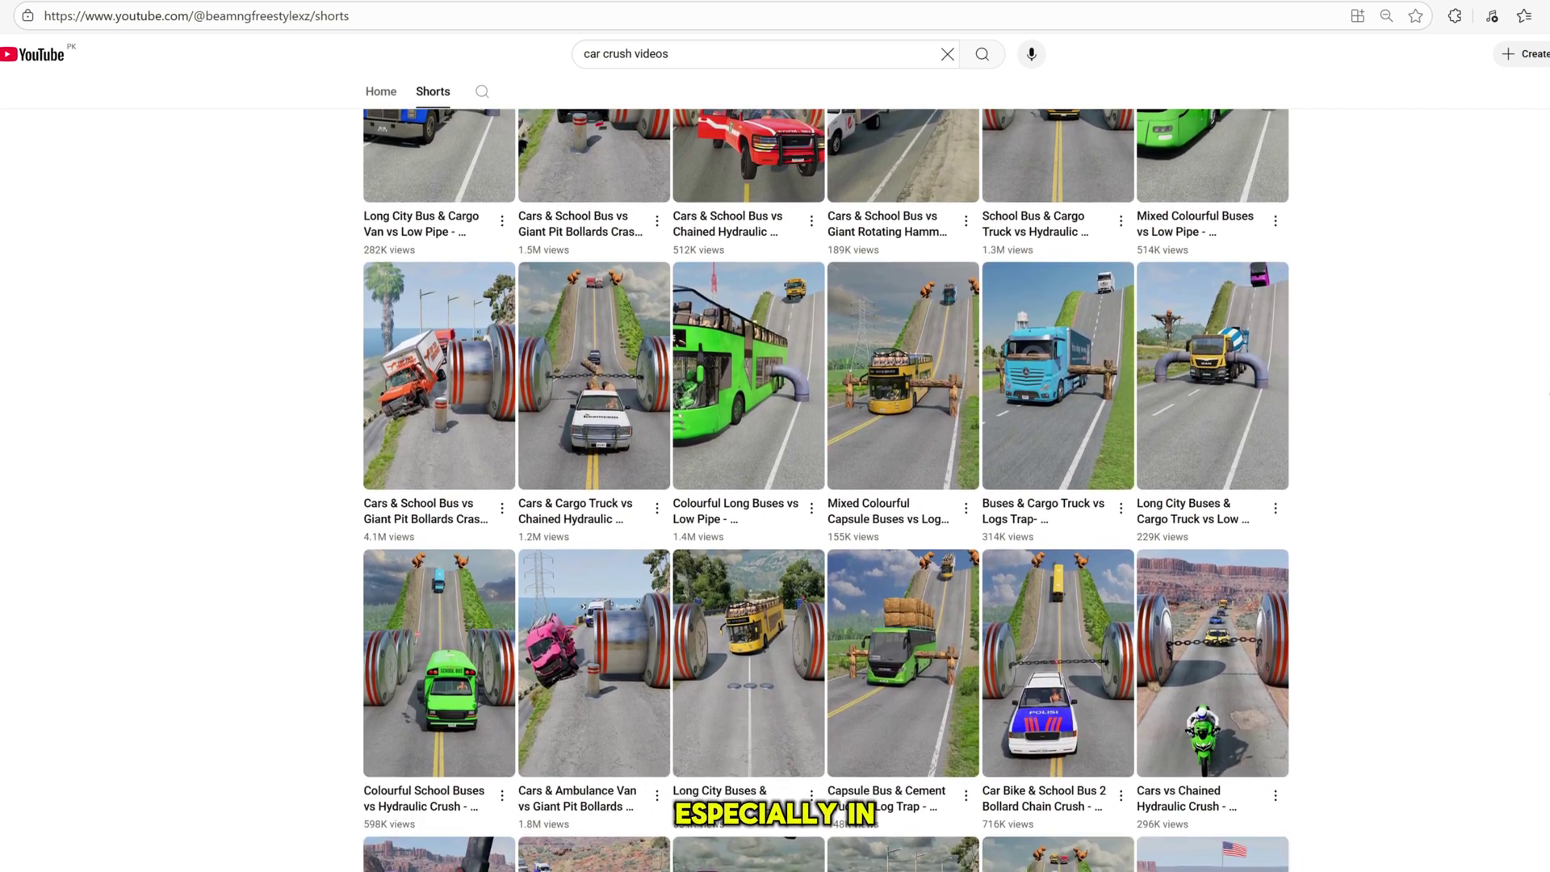
scroll(825, 484, down, 2)
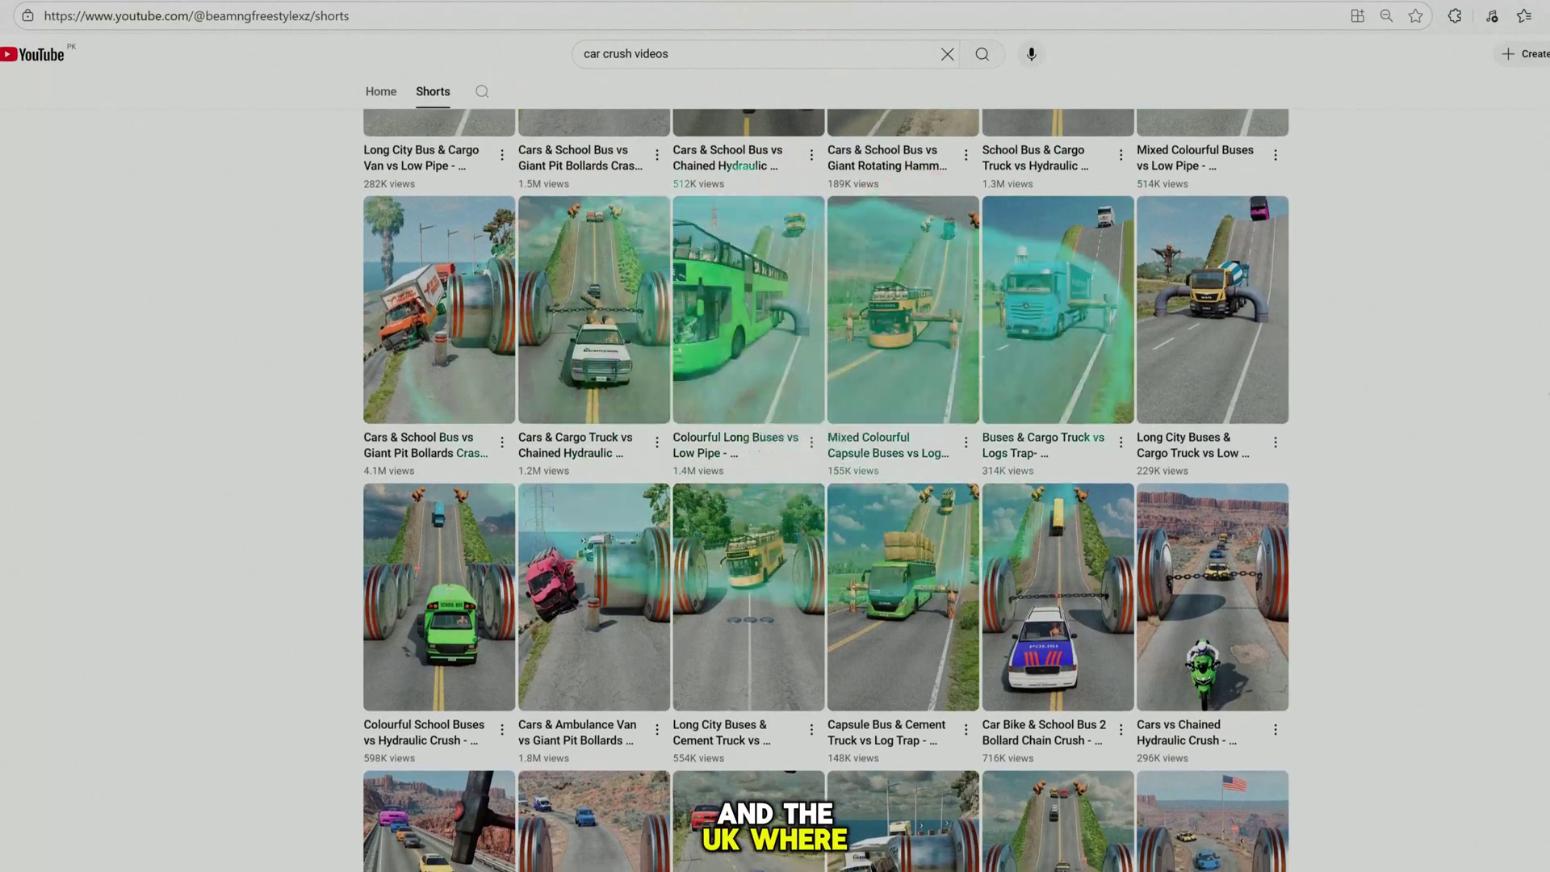
scroll(826, 484, down, 2)
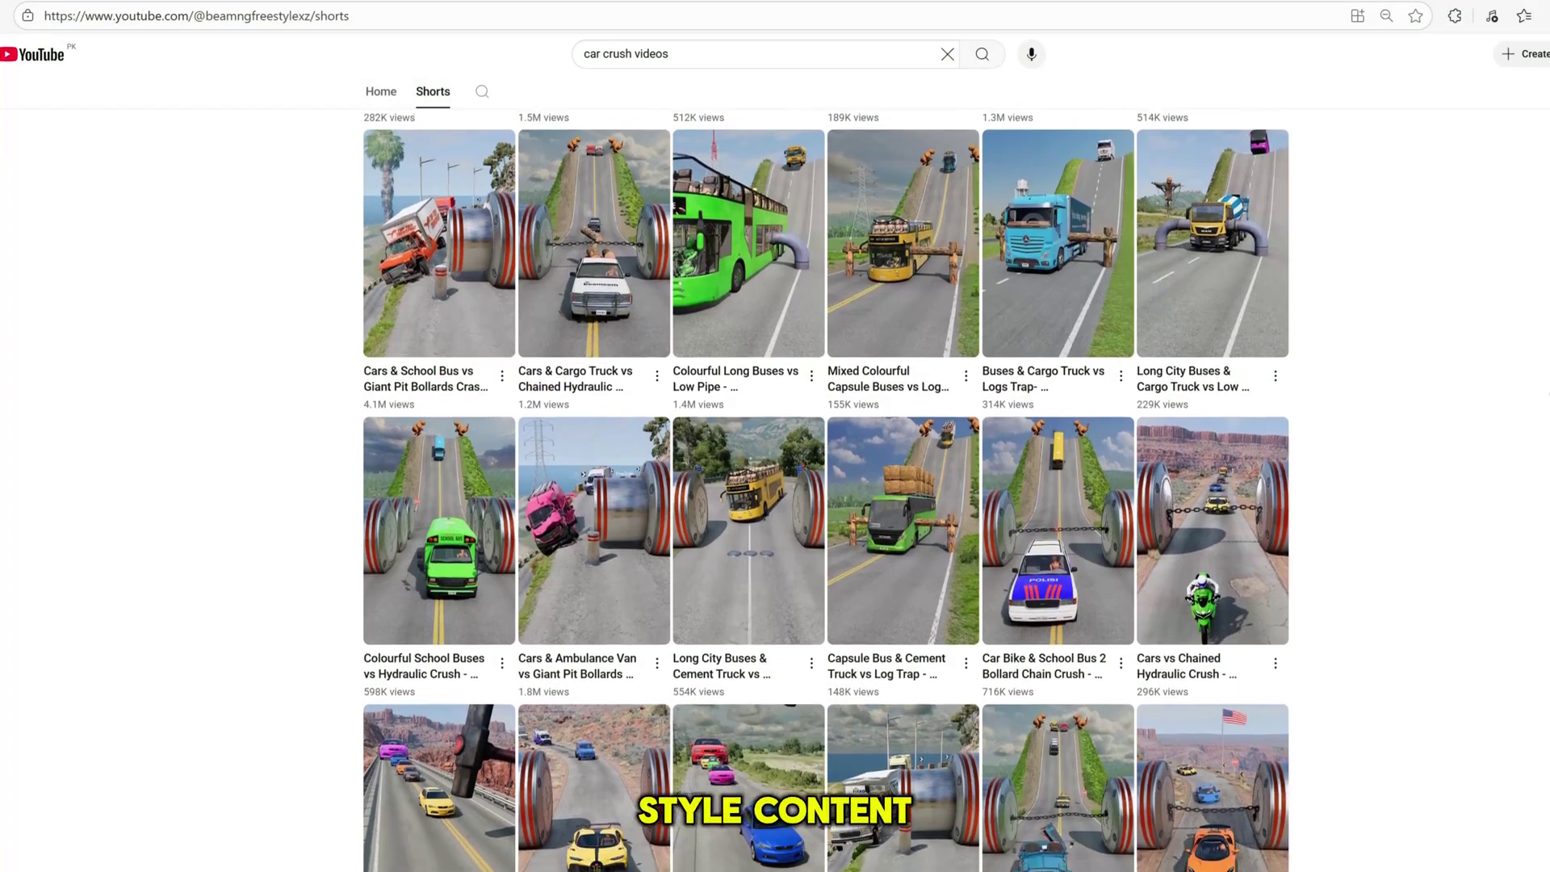
scroll(826, 484, down, 2)
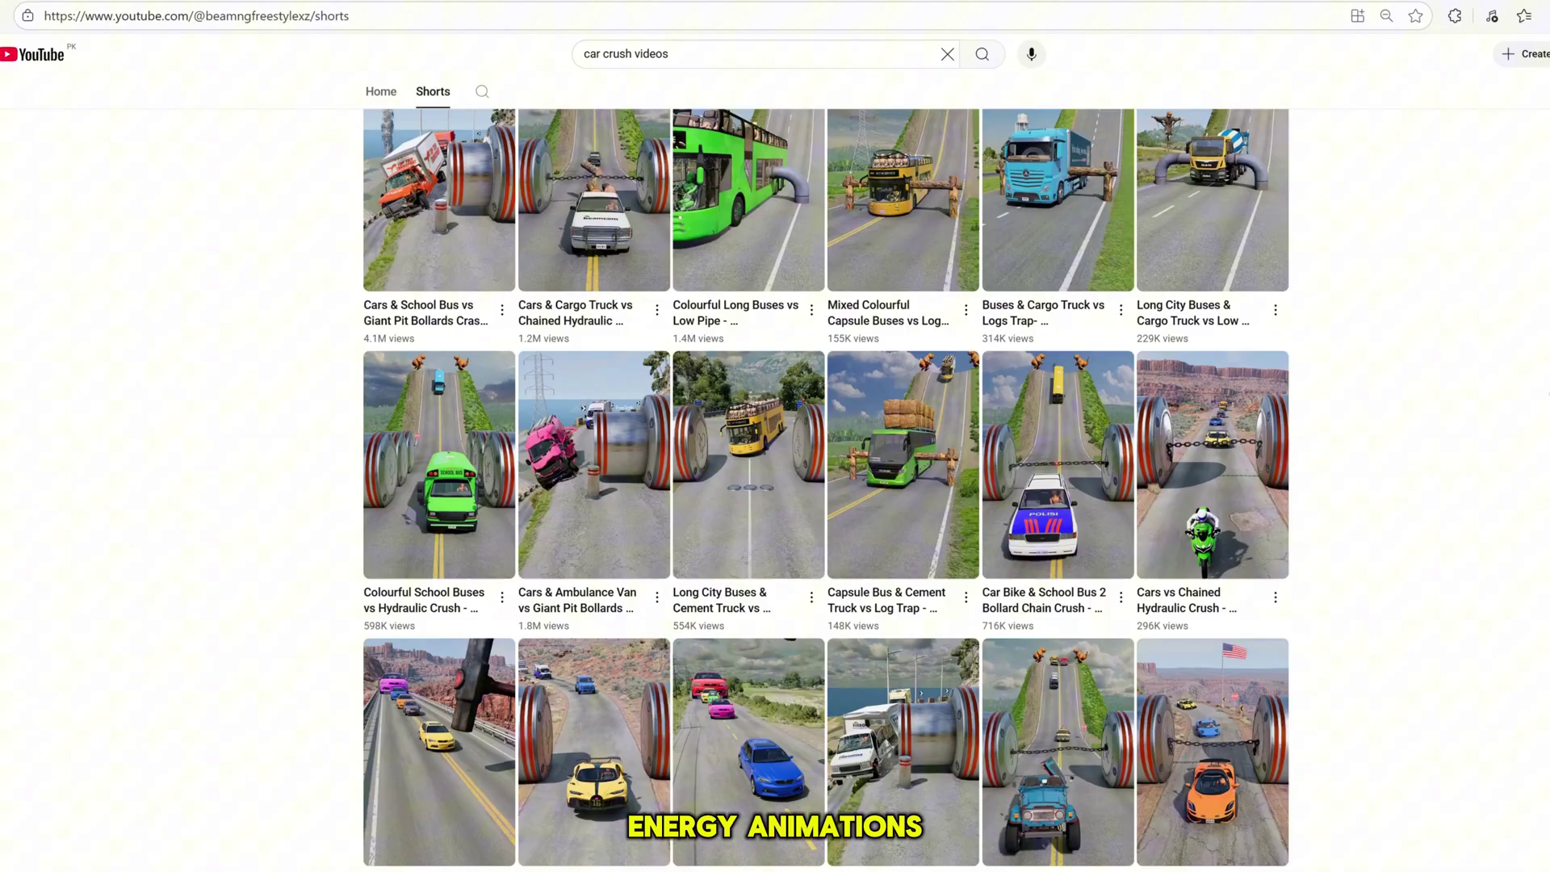
scroll(810, 484, down, 2)
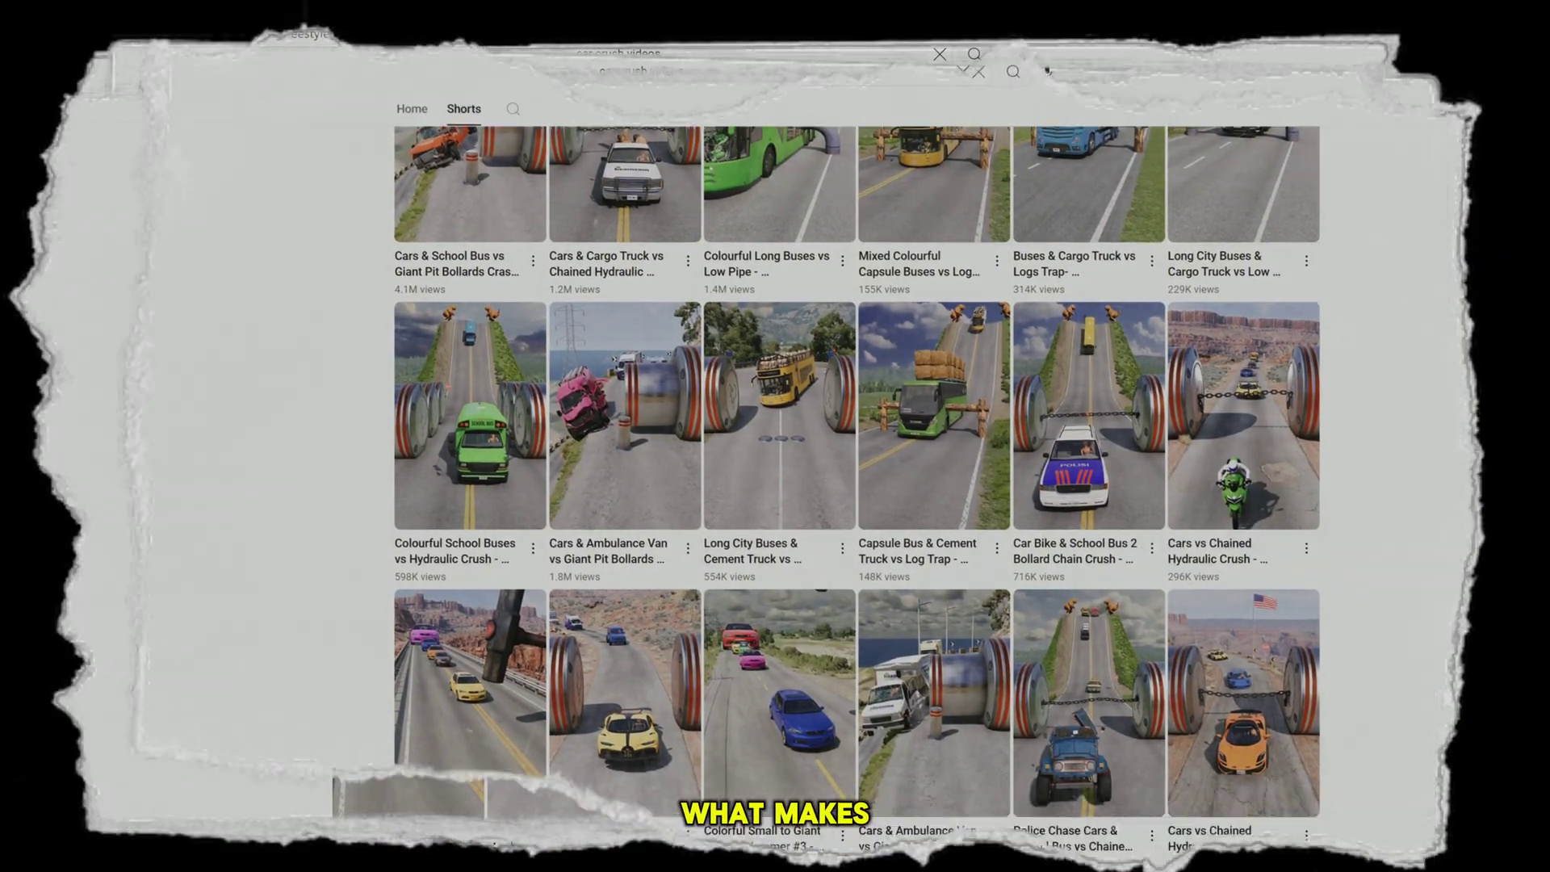
scroll(810, 484, down, 2)
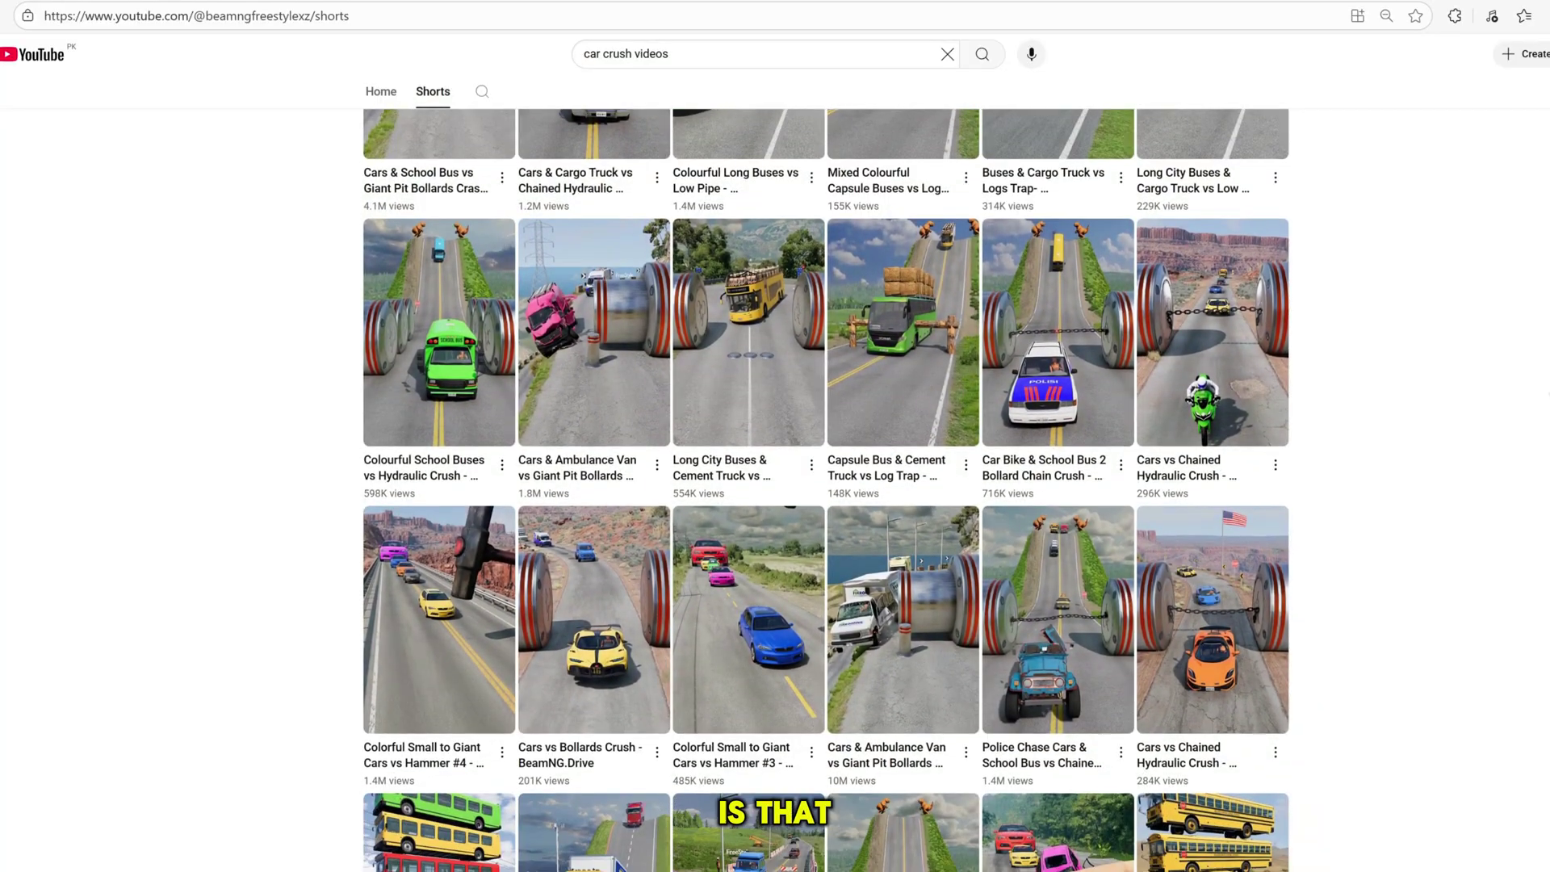
scroll(825, 485, down, 2)
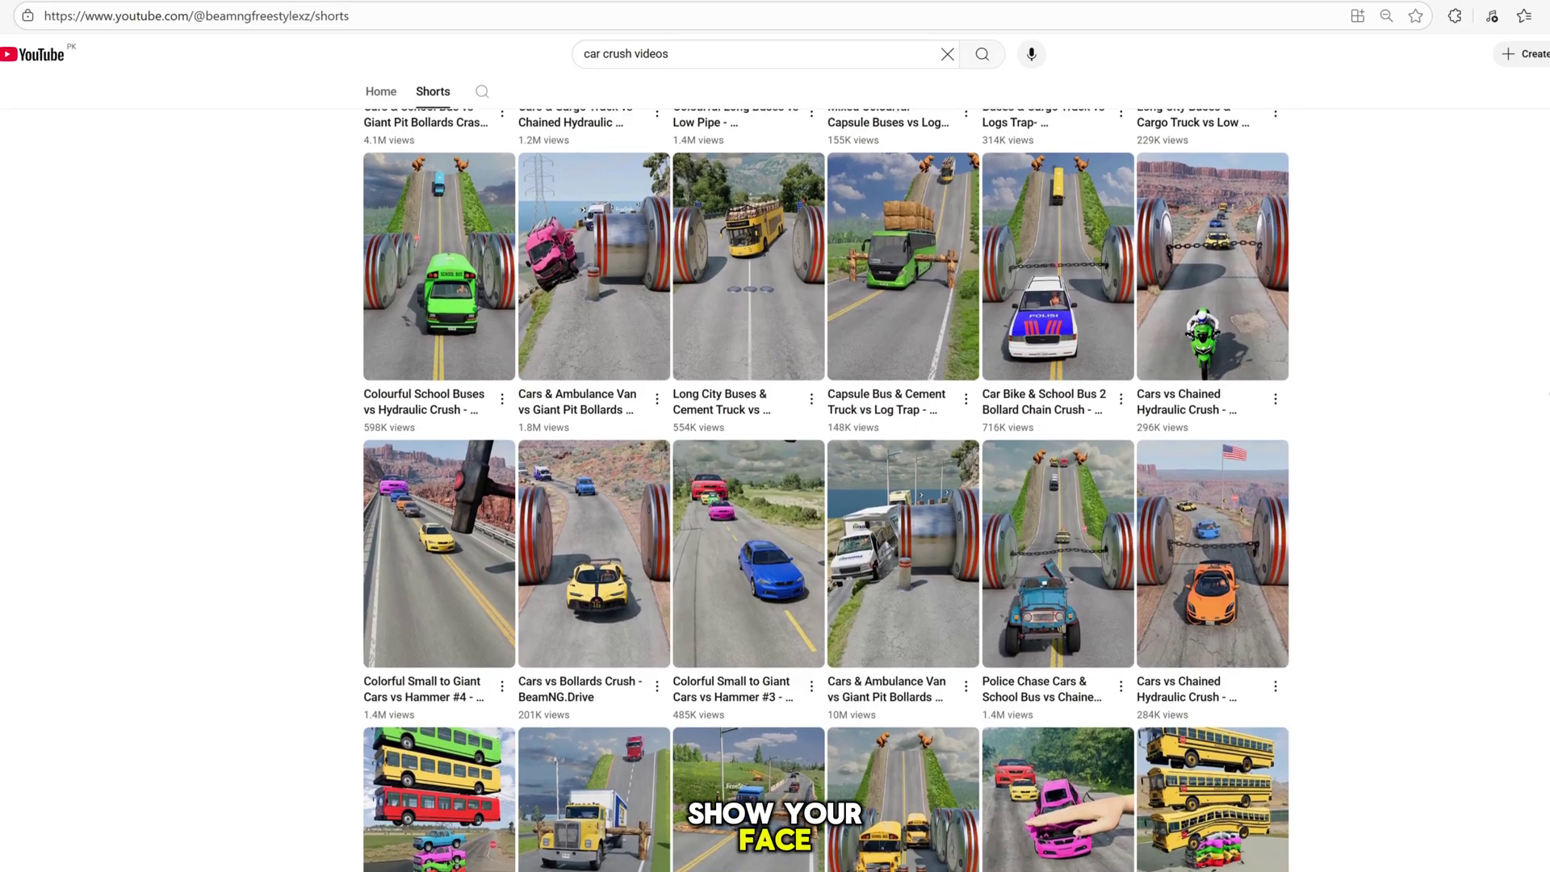
scroll(826, 484, down, 2)
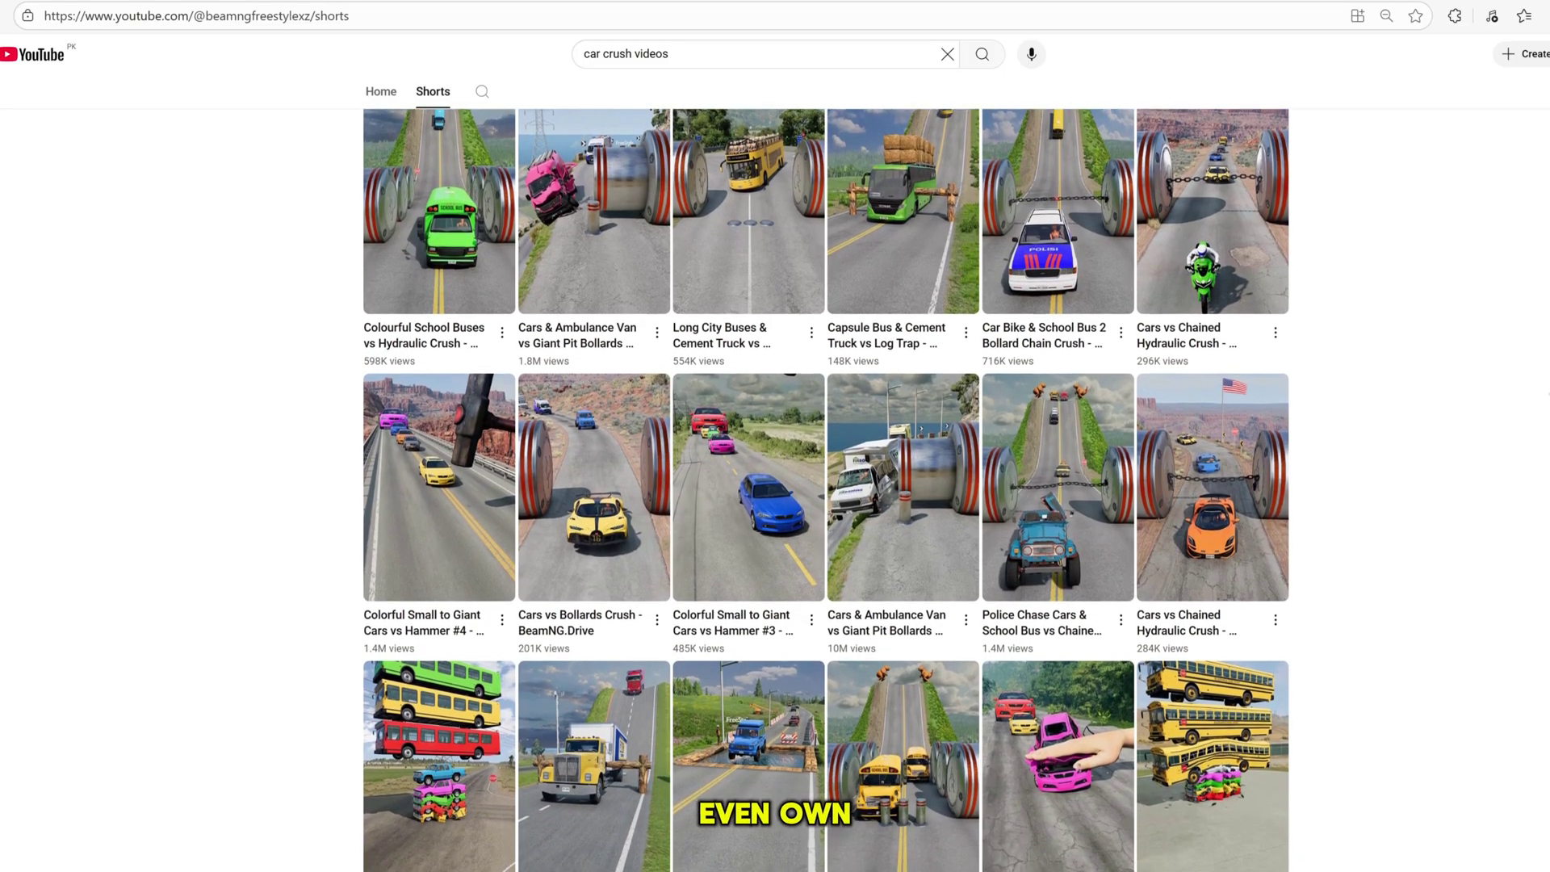
scroll(826, 485, down, 2)
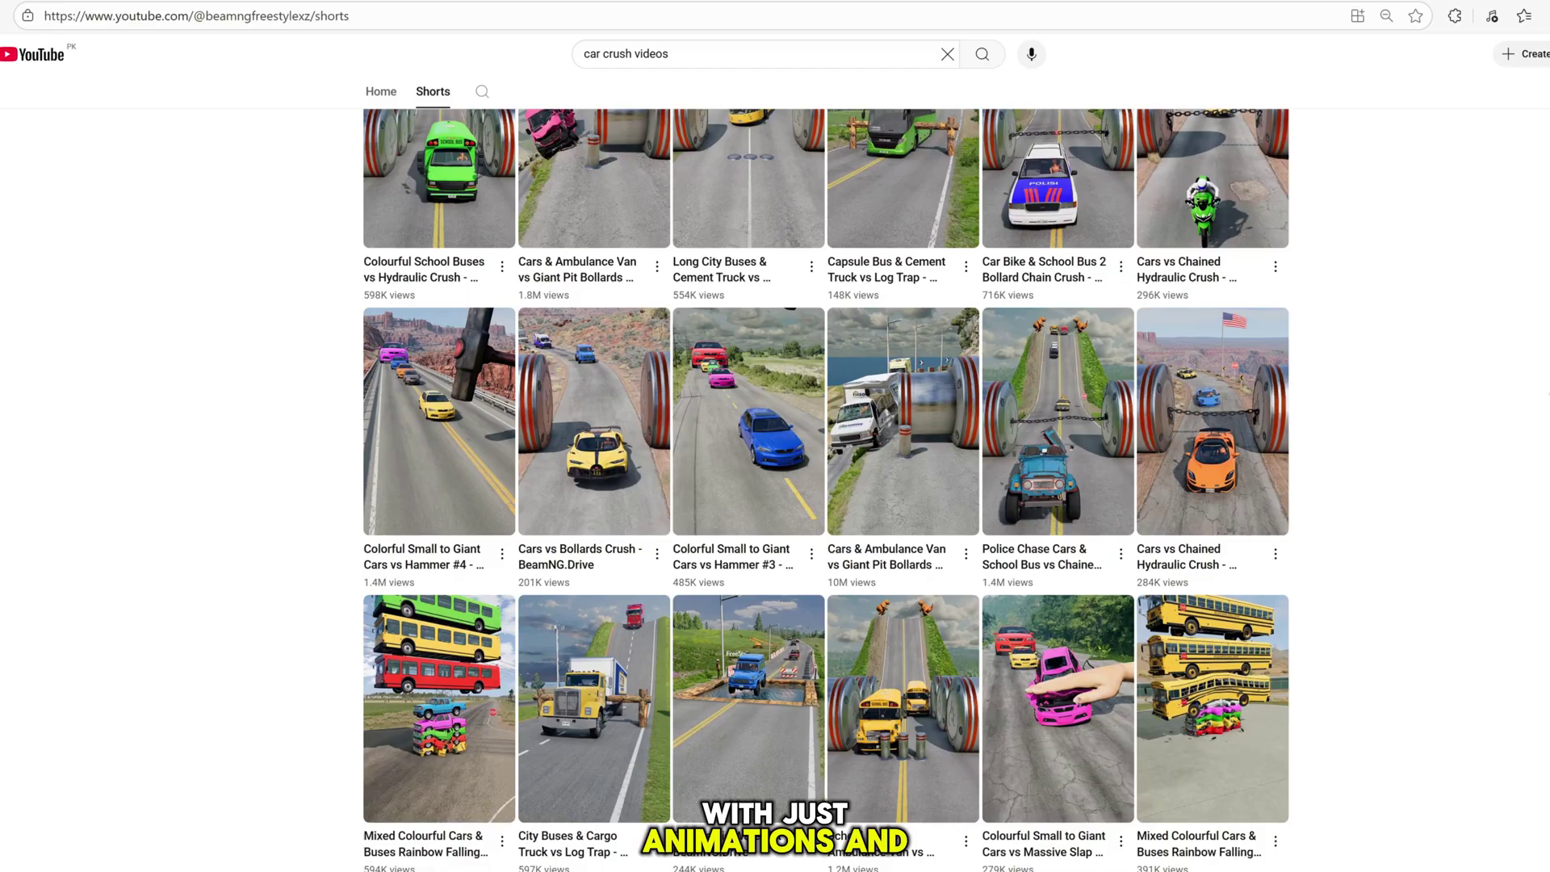
scroll(826, 485, down, 2)
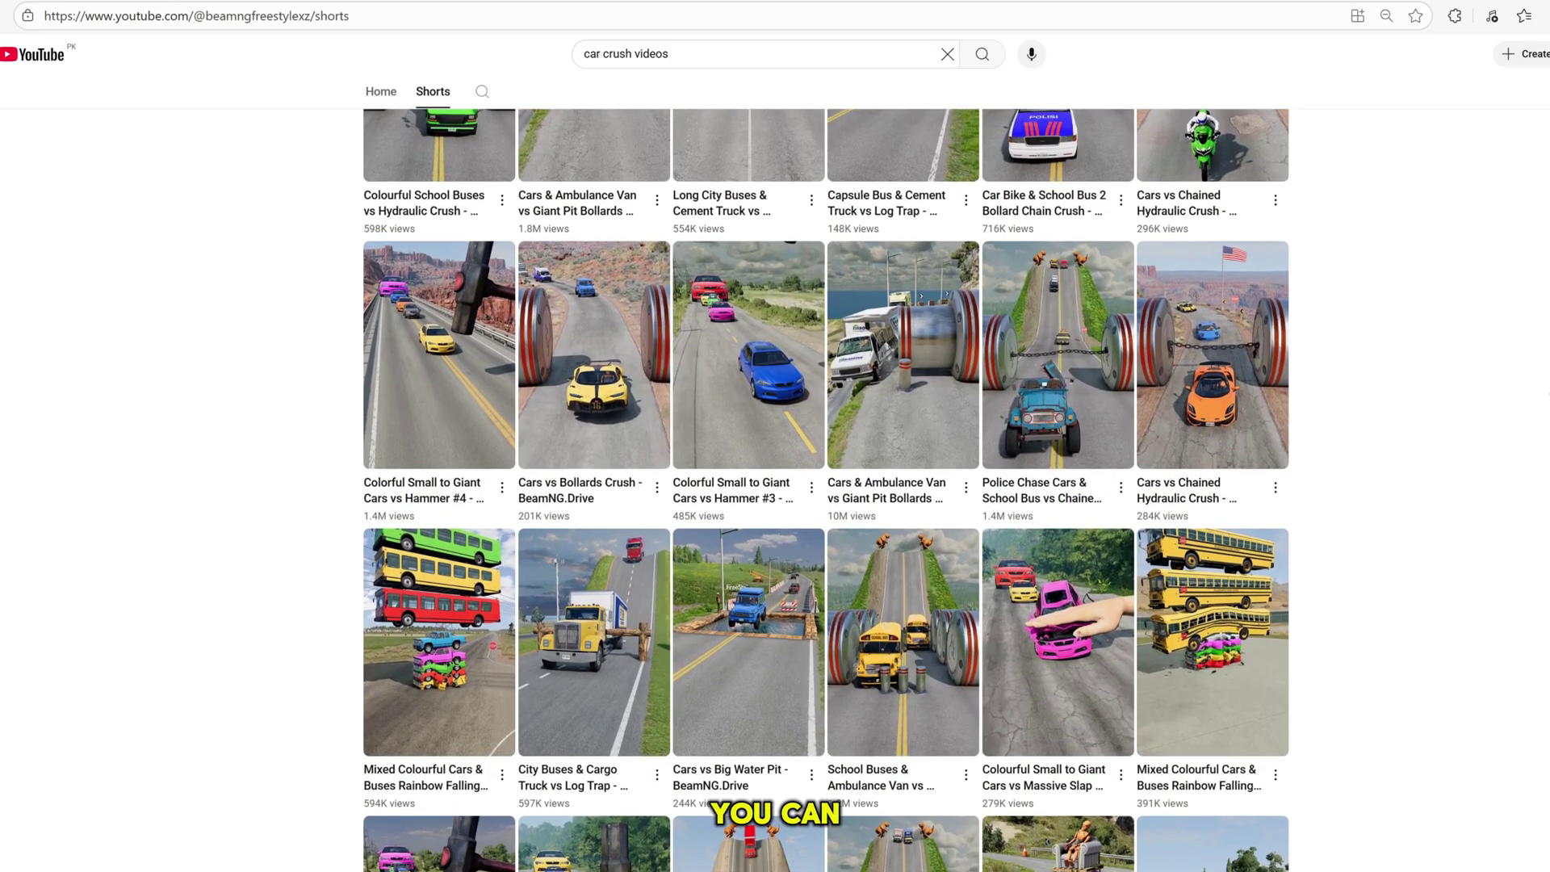
scroll(825, 484, down, 1)
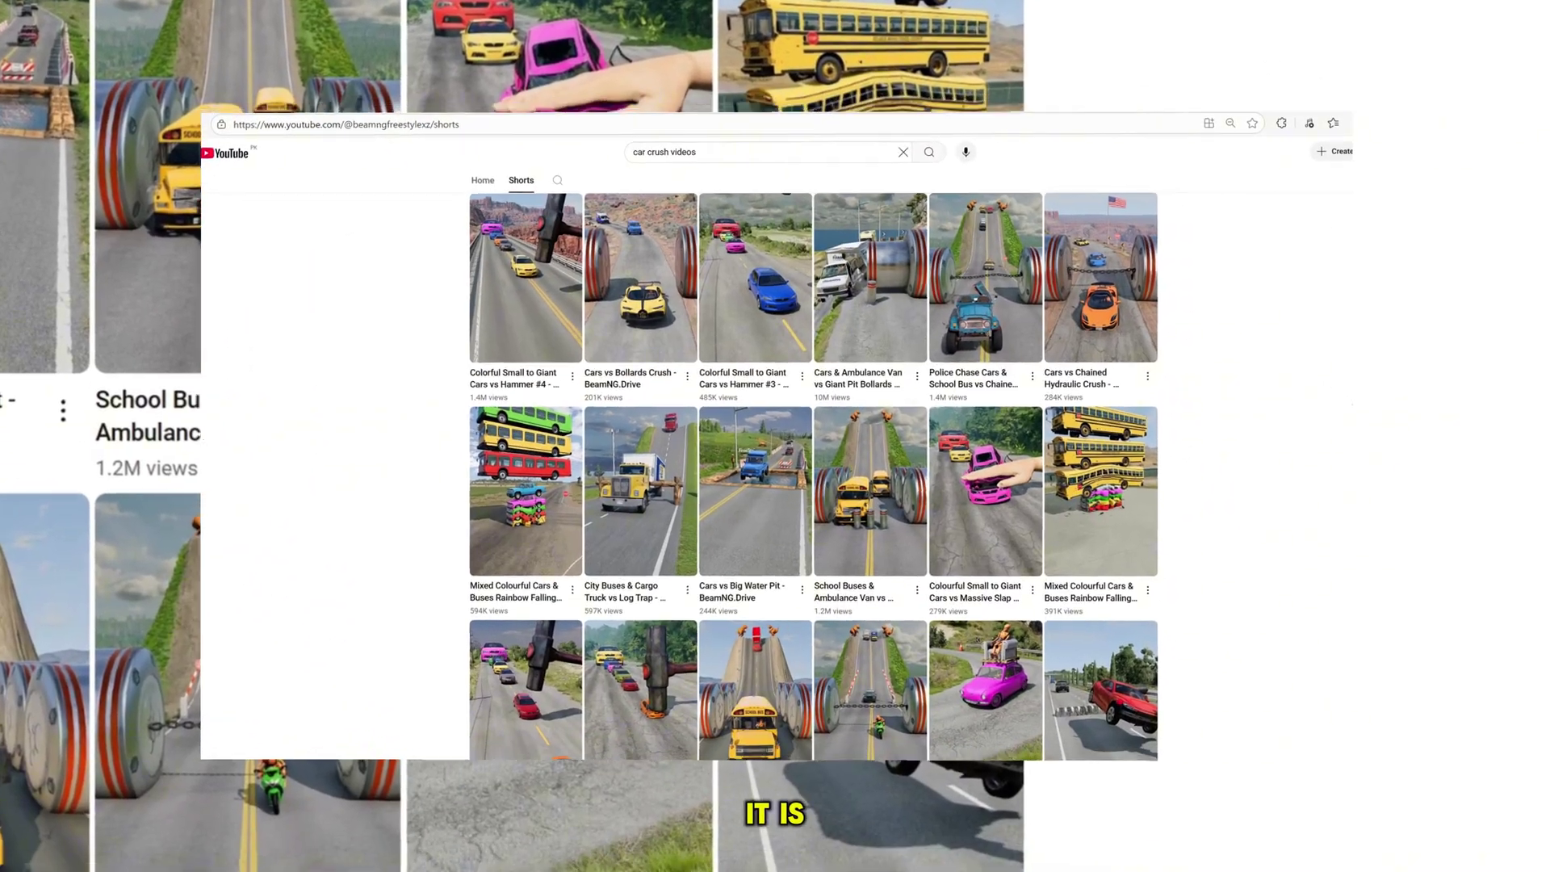
scroll(826, 484, down, 2)
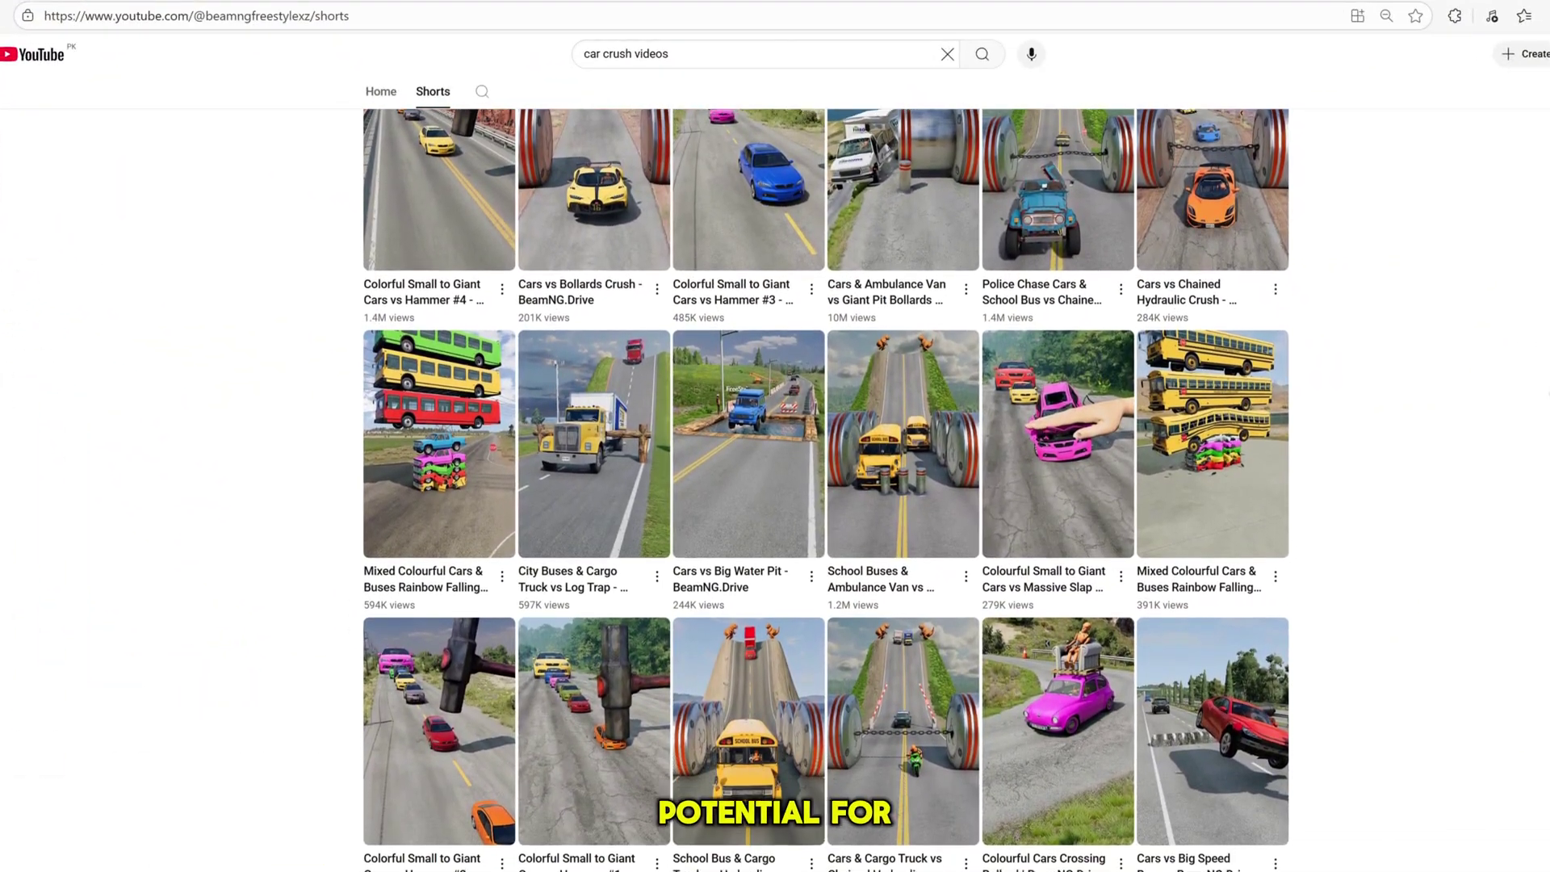
scroll(826, 484, down, 2)
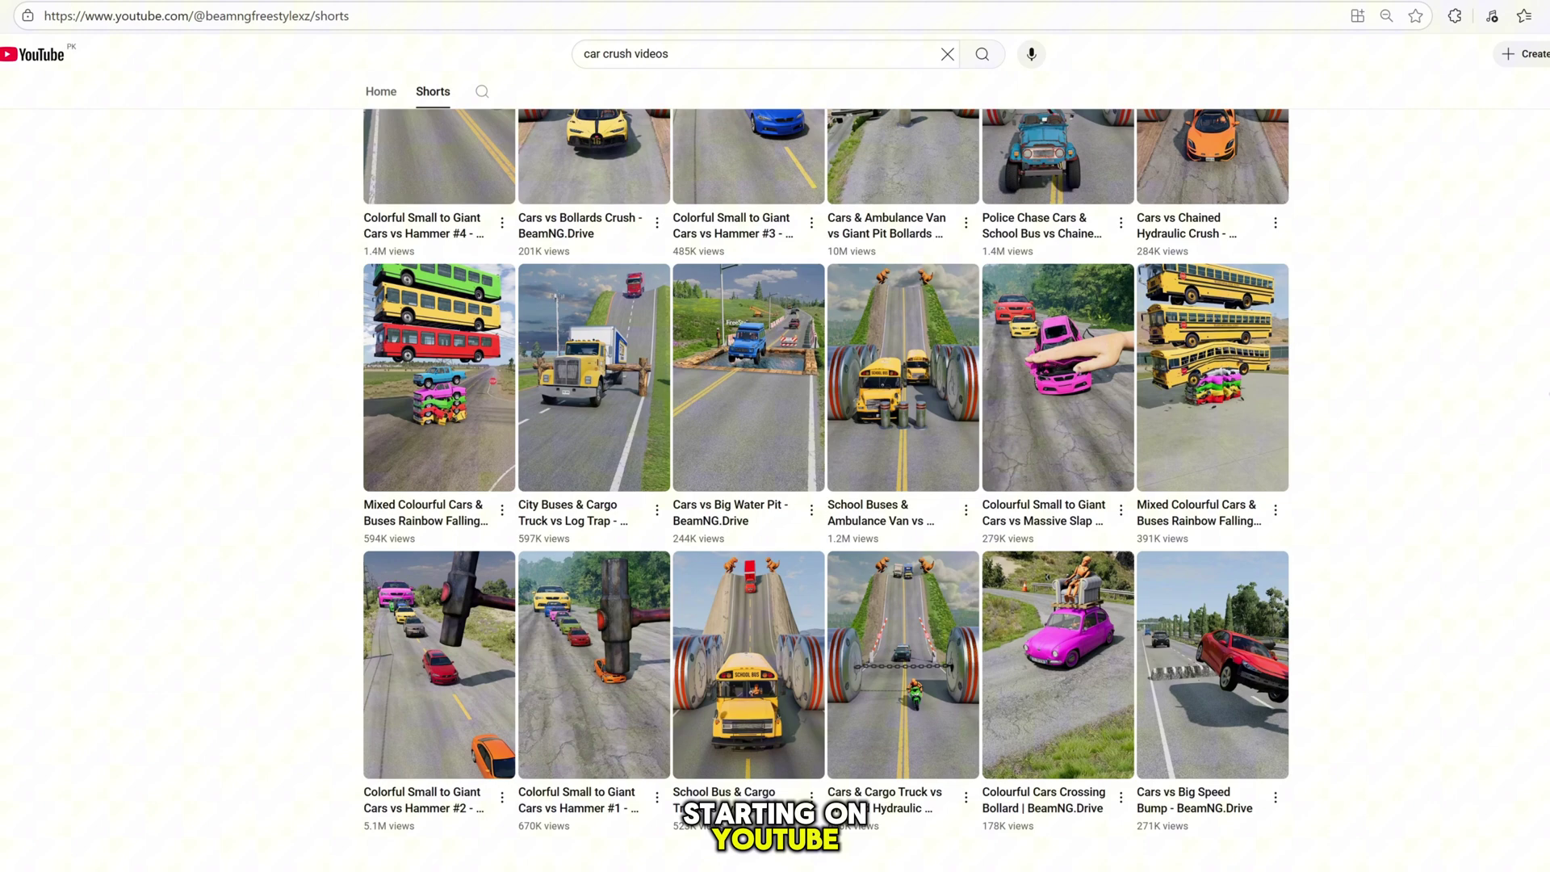
scroll(826, 484, down, 1)
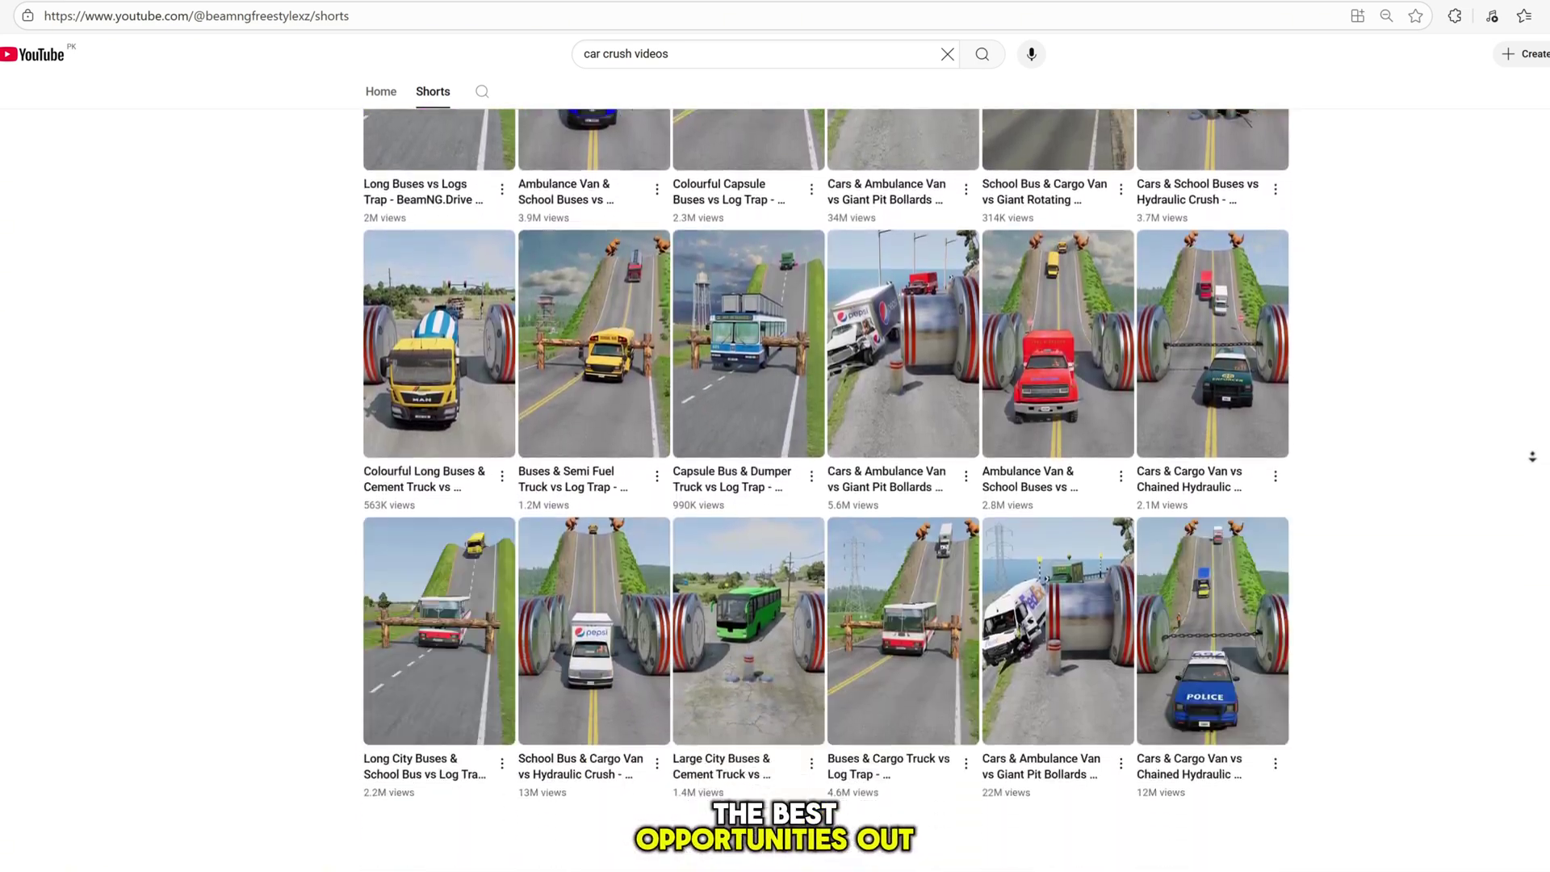
scroll(1532, 456, down, 3)
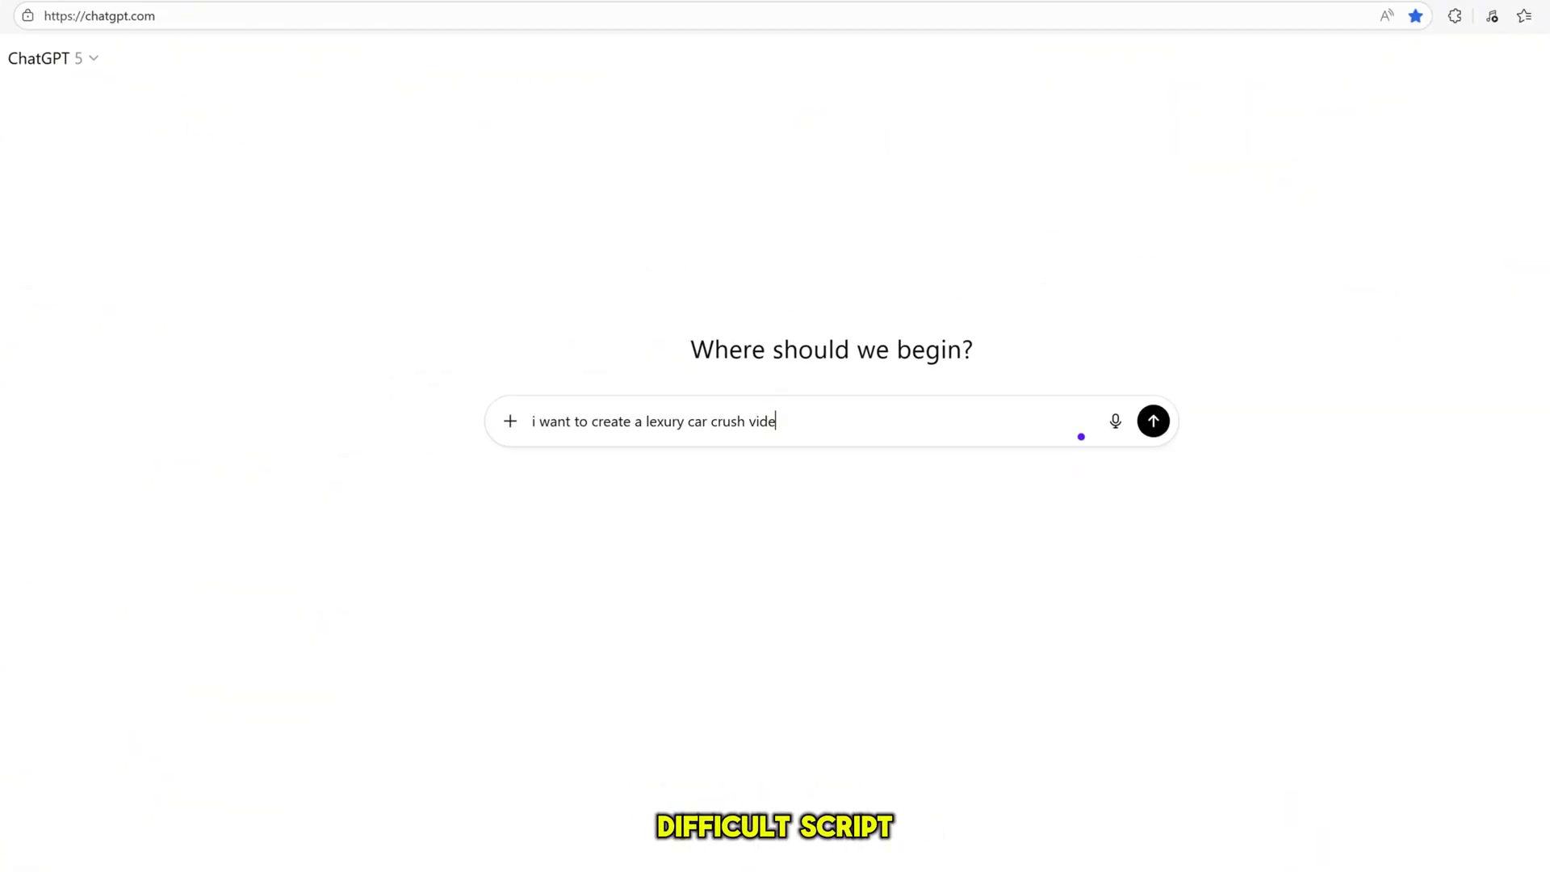
Ask ChatGPT for a maximum of 10 luxury car crush video prompts
text(please g)
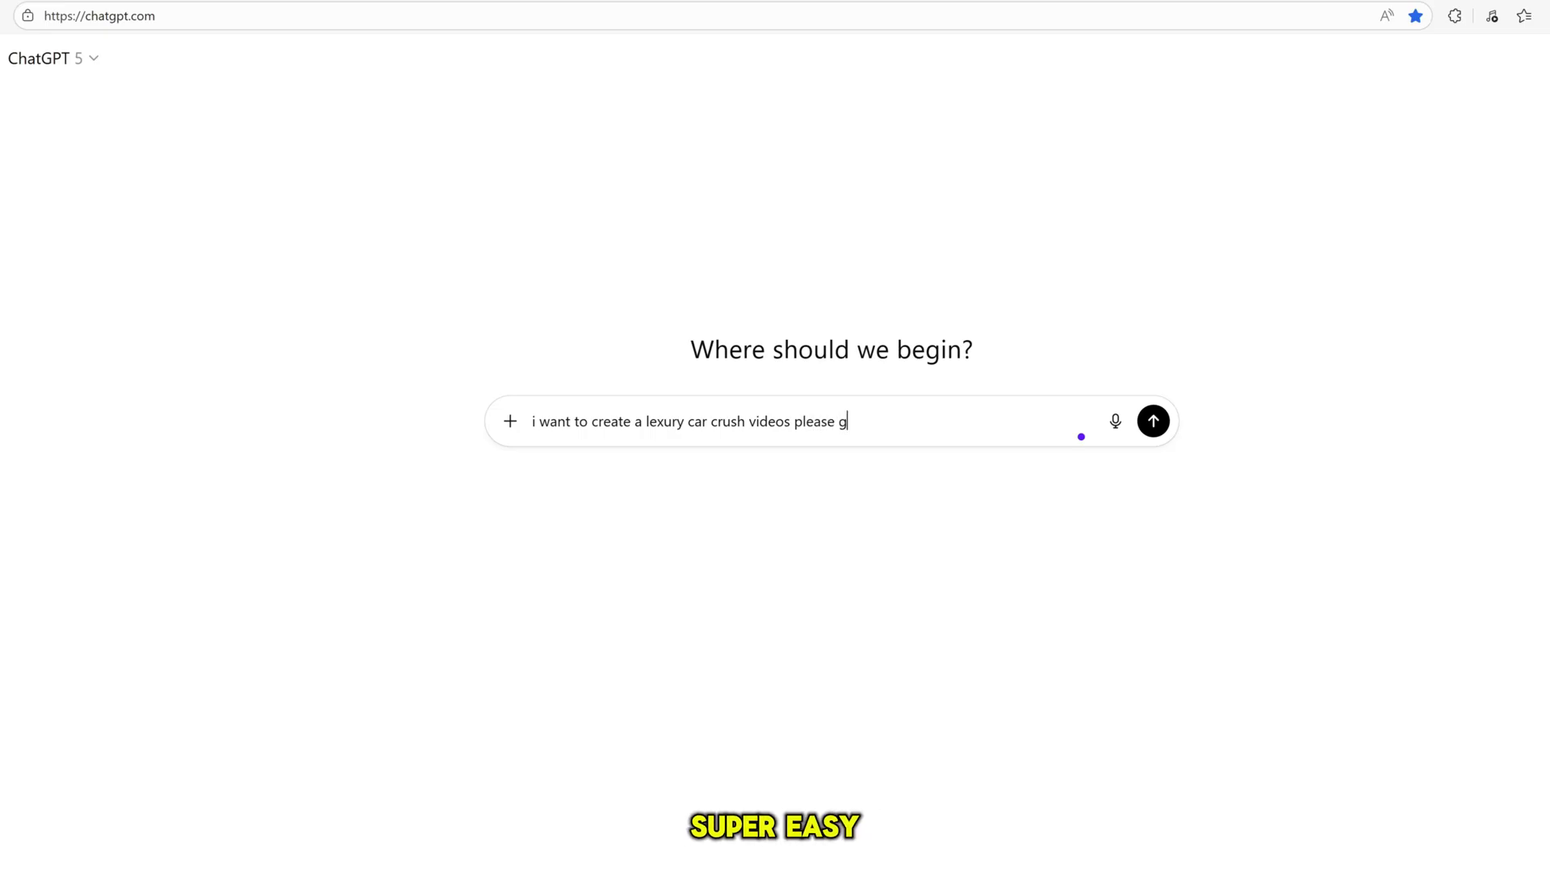
text(ive me a maximum 10 prompt whic)
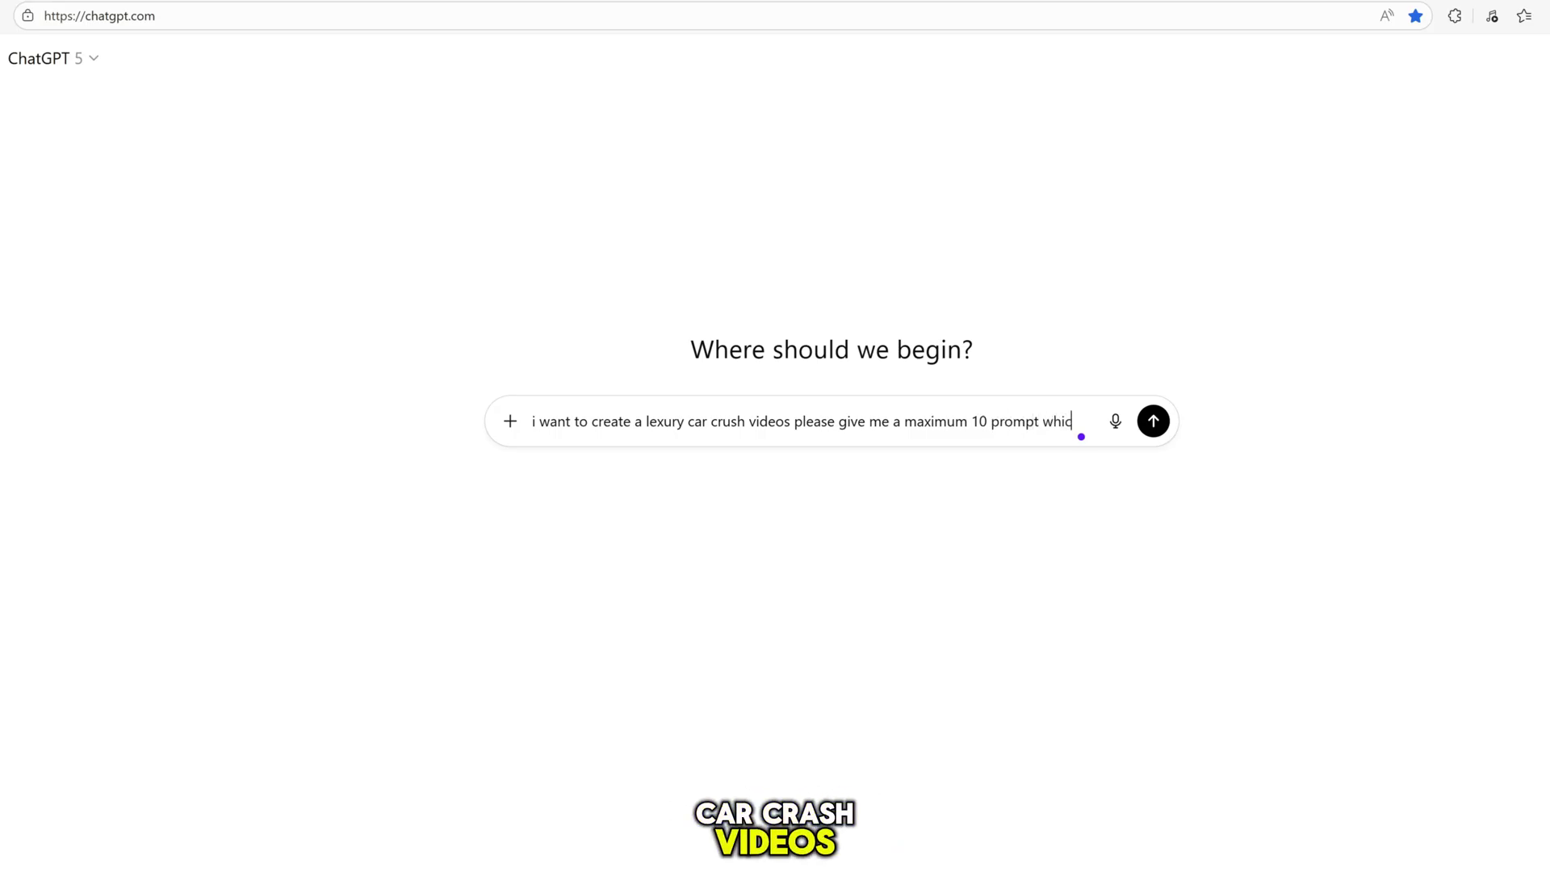
text(h use for)
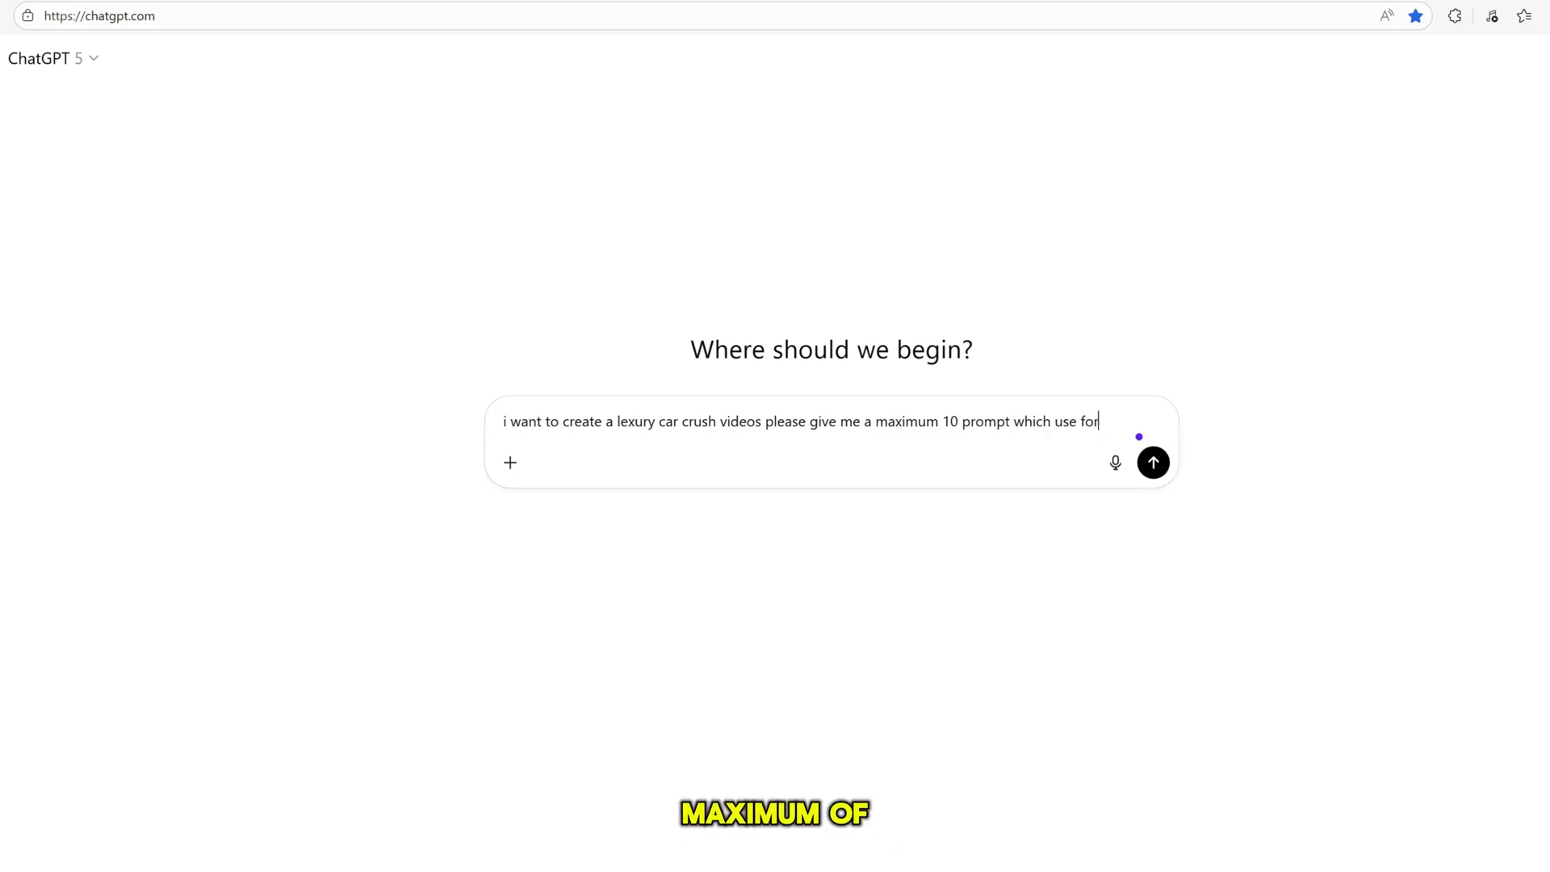
text( car cr)
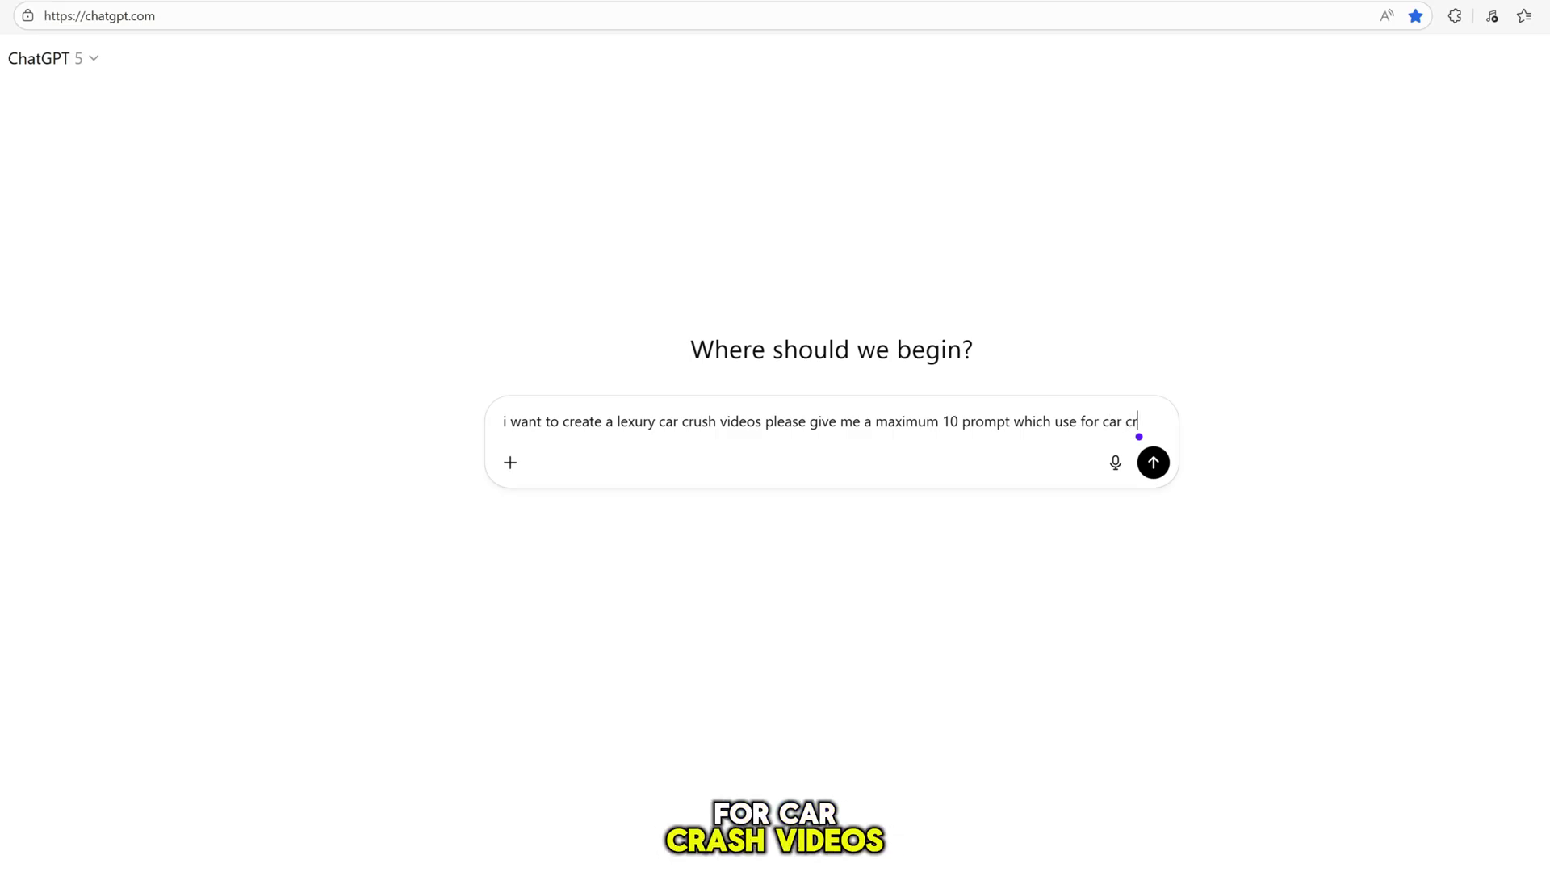
text(ush videos)
key(Return)
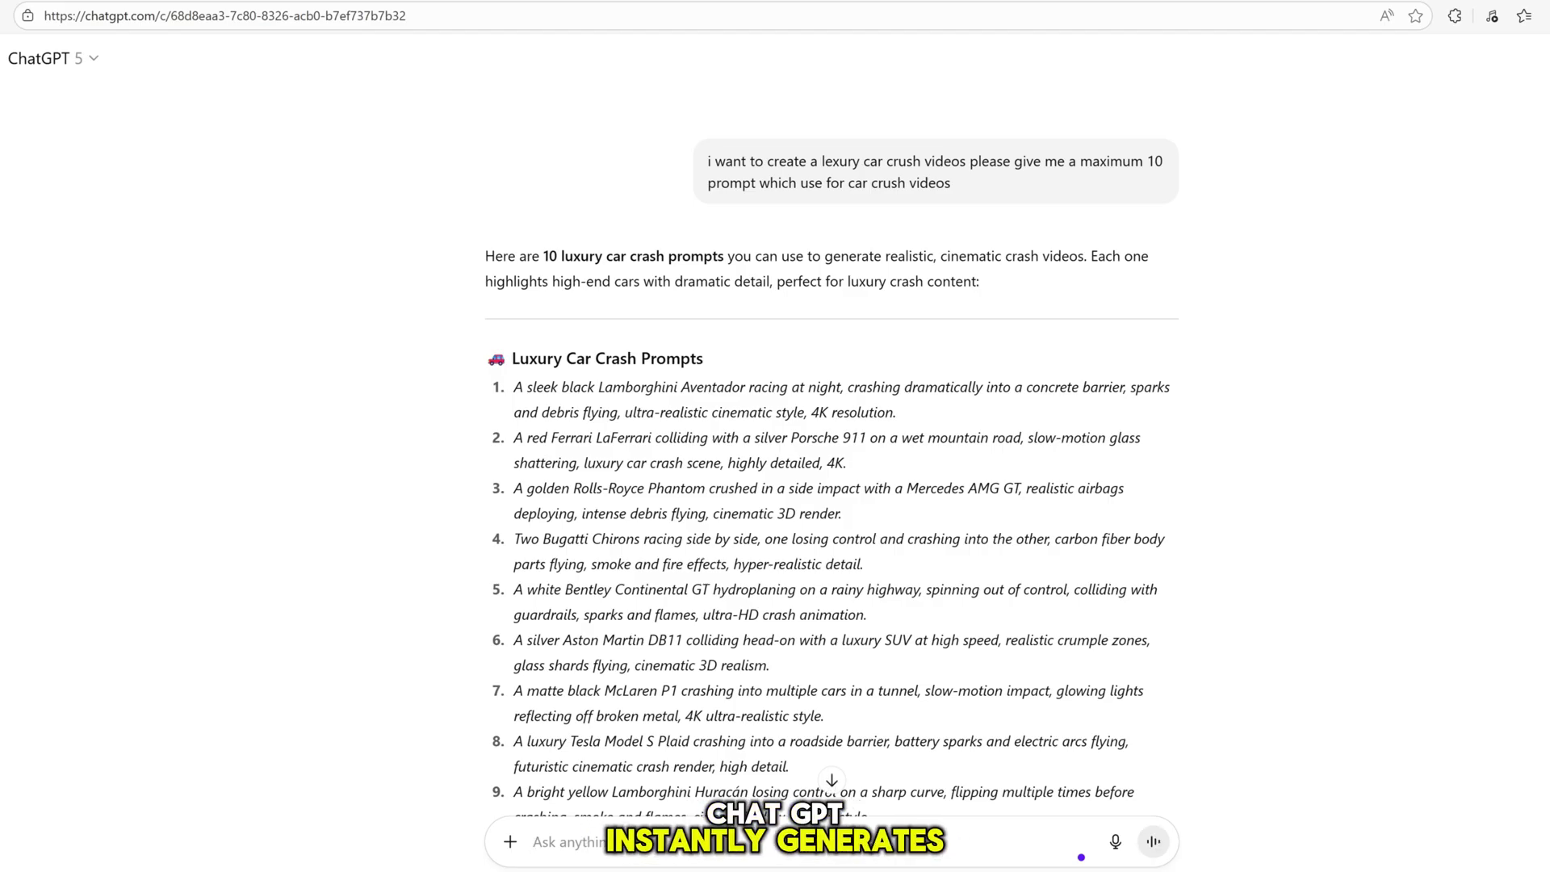
Review ChatGPT's luxury car crash prompts, then search Google for 'hitpaw edimaker'
middle_click(1204, 363)
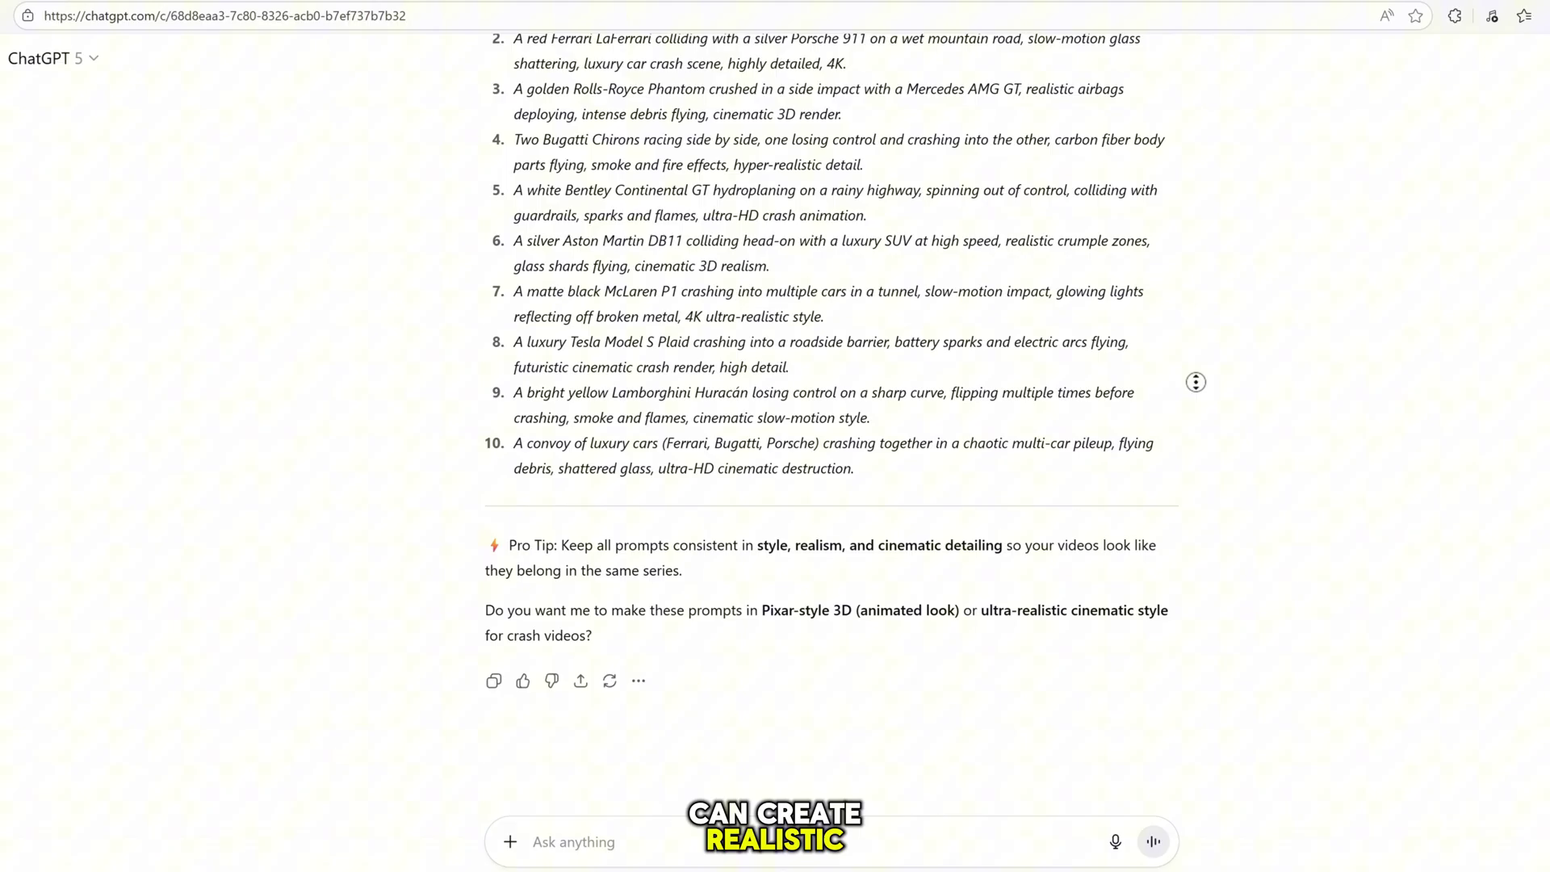
scroll(1186, 334, up, 1)
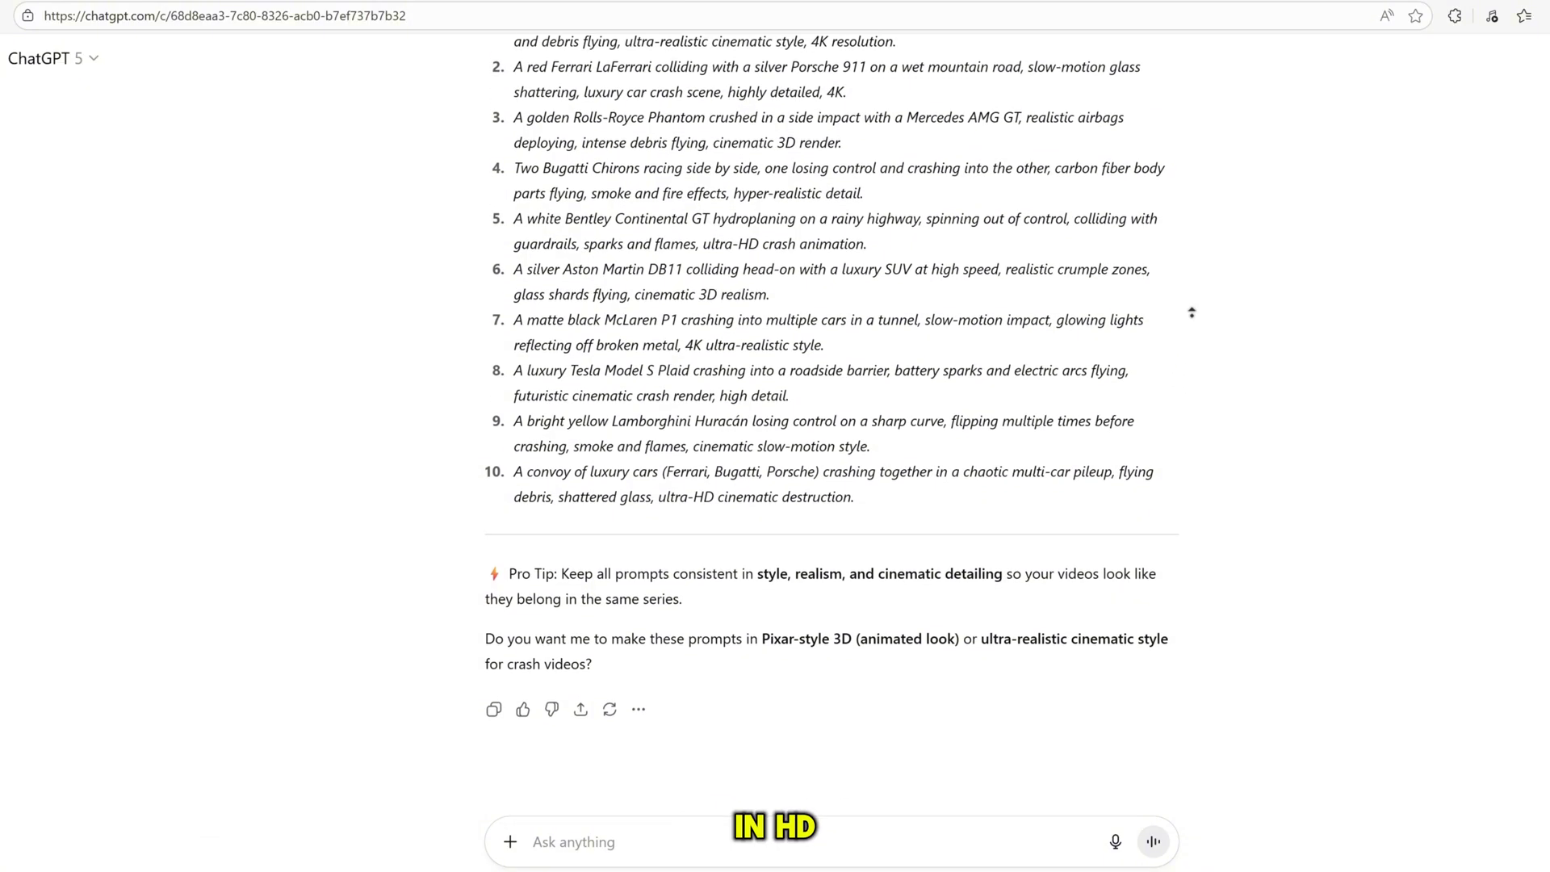
scroll(1192, 313, up, 2)
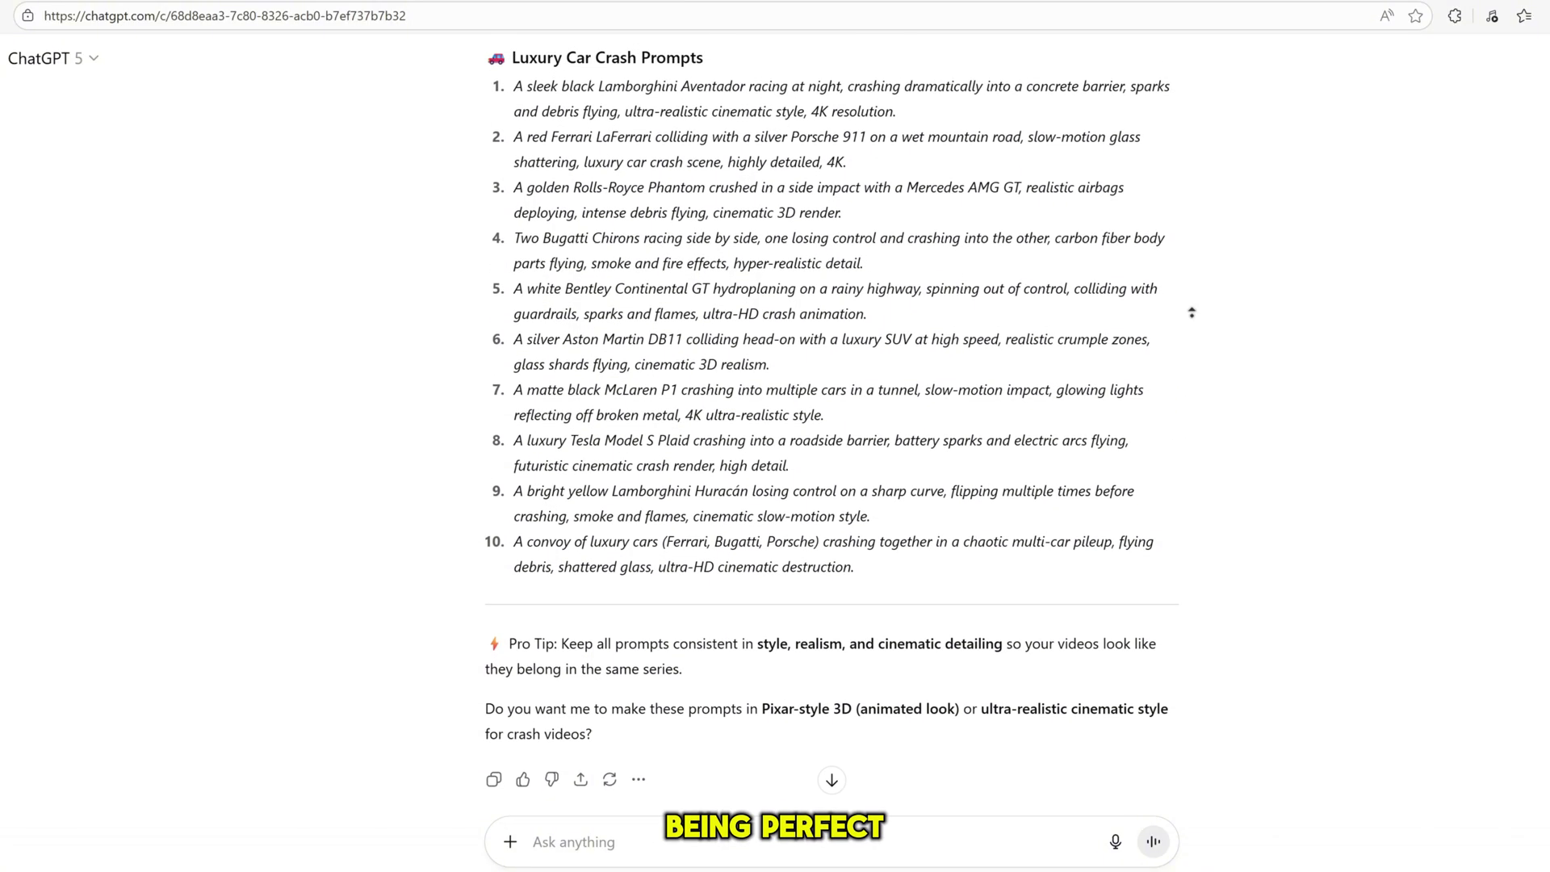
scroll(1191, 312, up, 2)
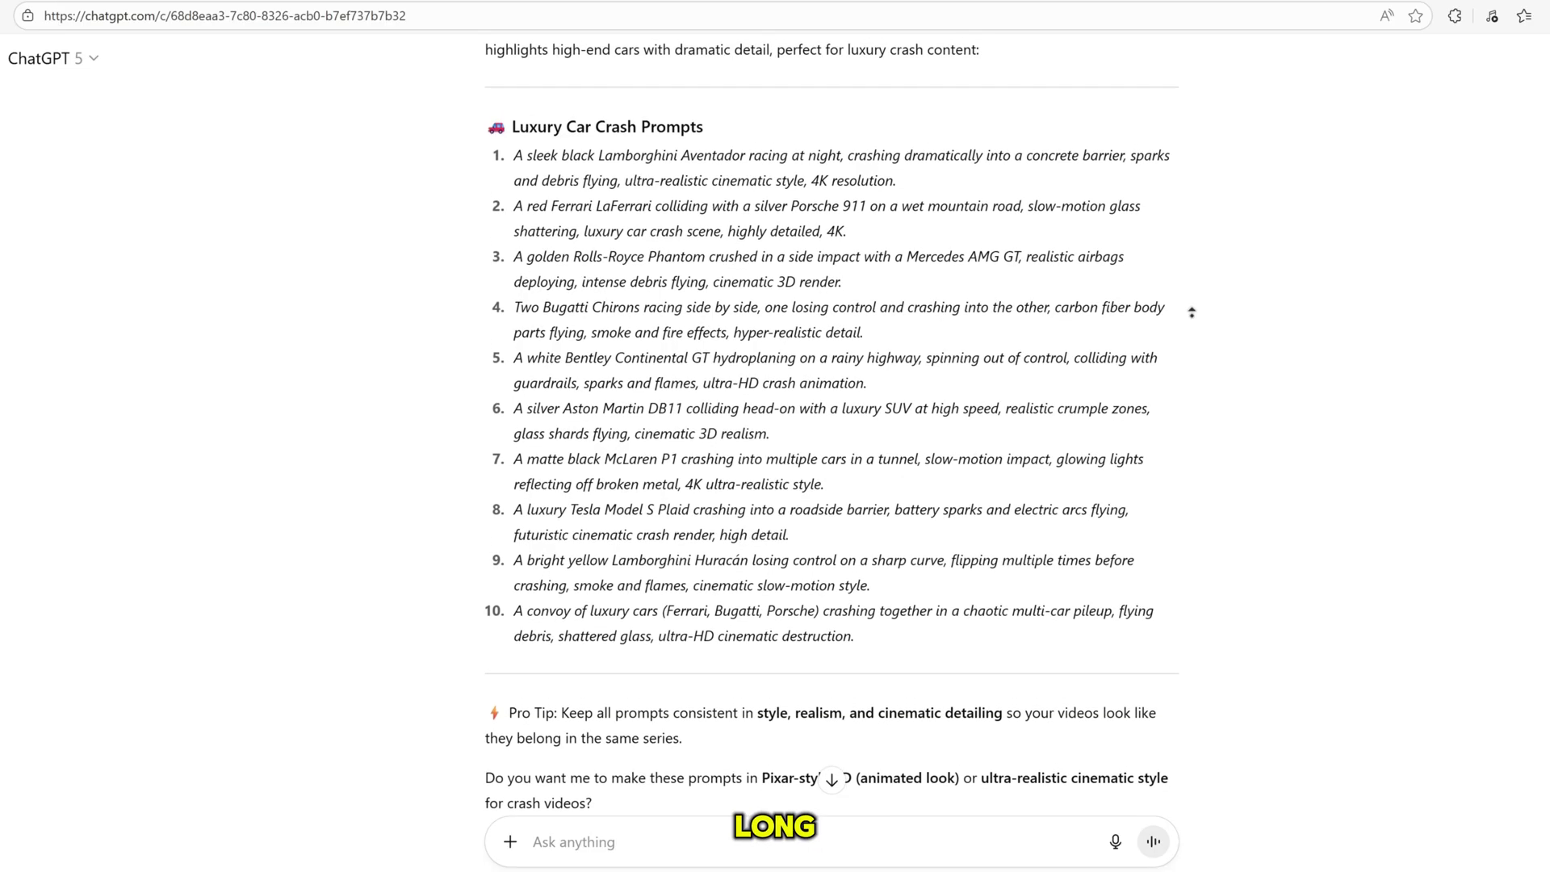
scroll(1191, 312, up, 2)
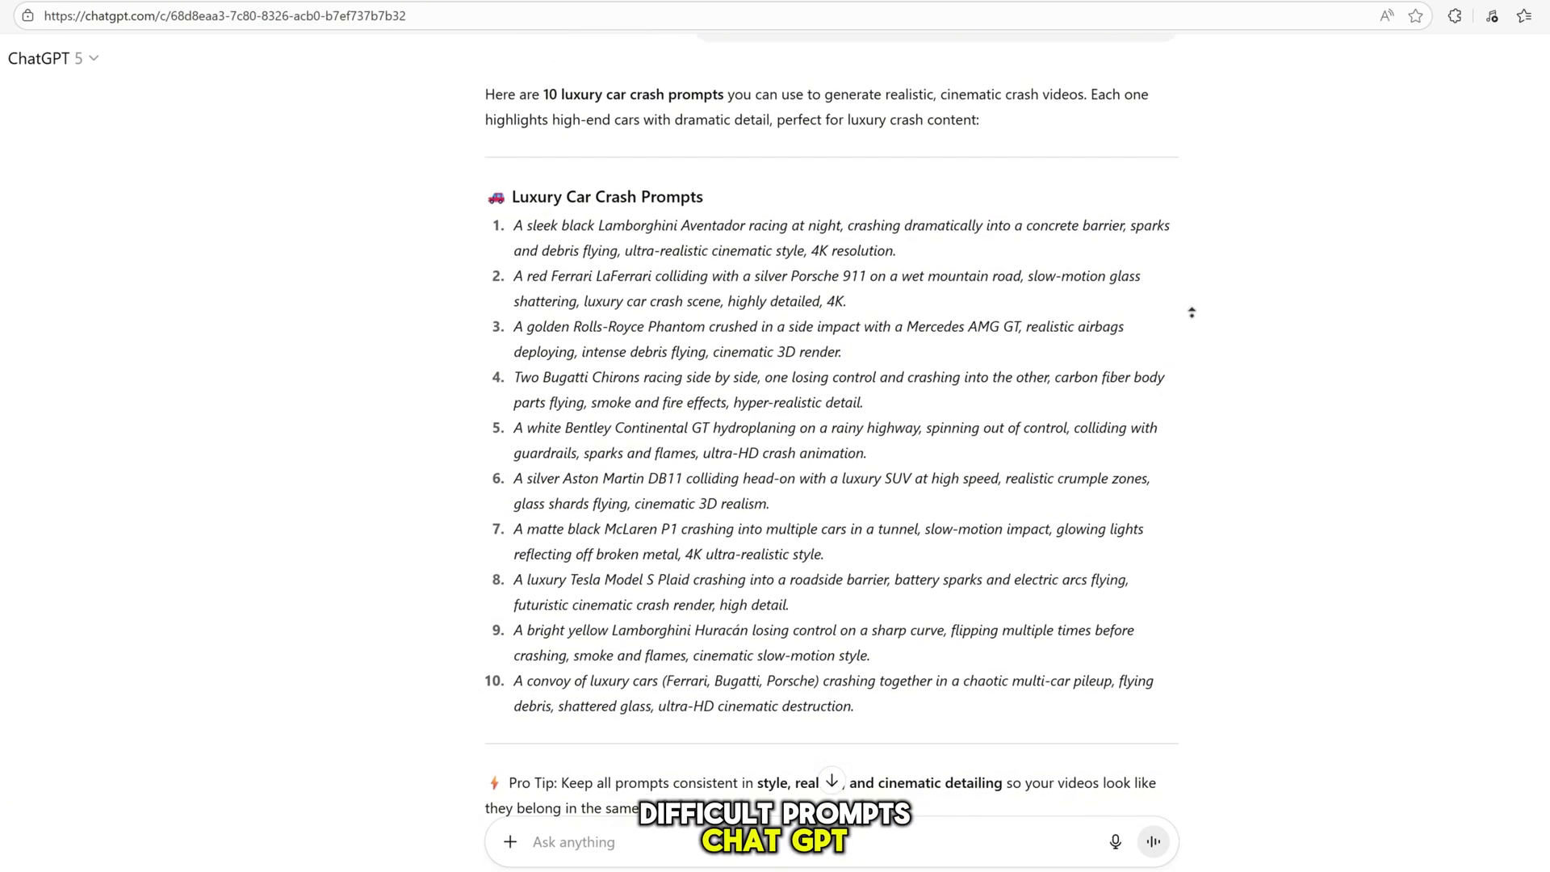
scroll(1191, 312, up, 2)
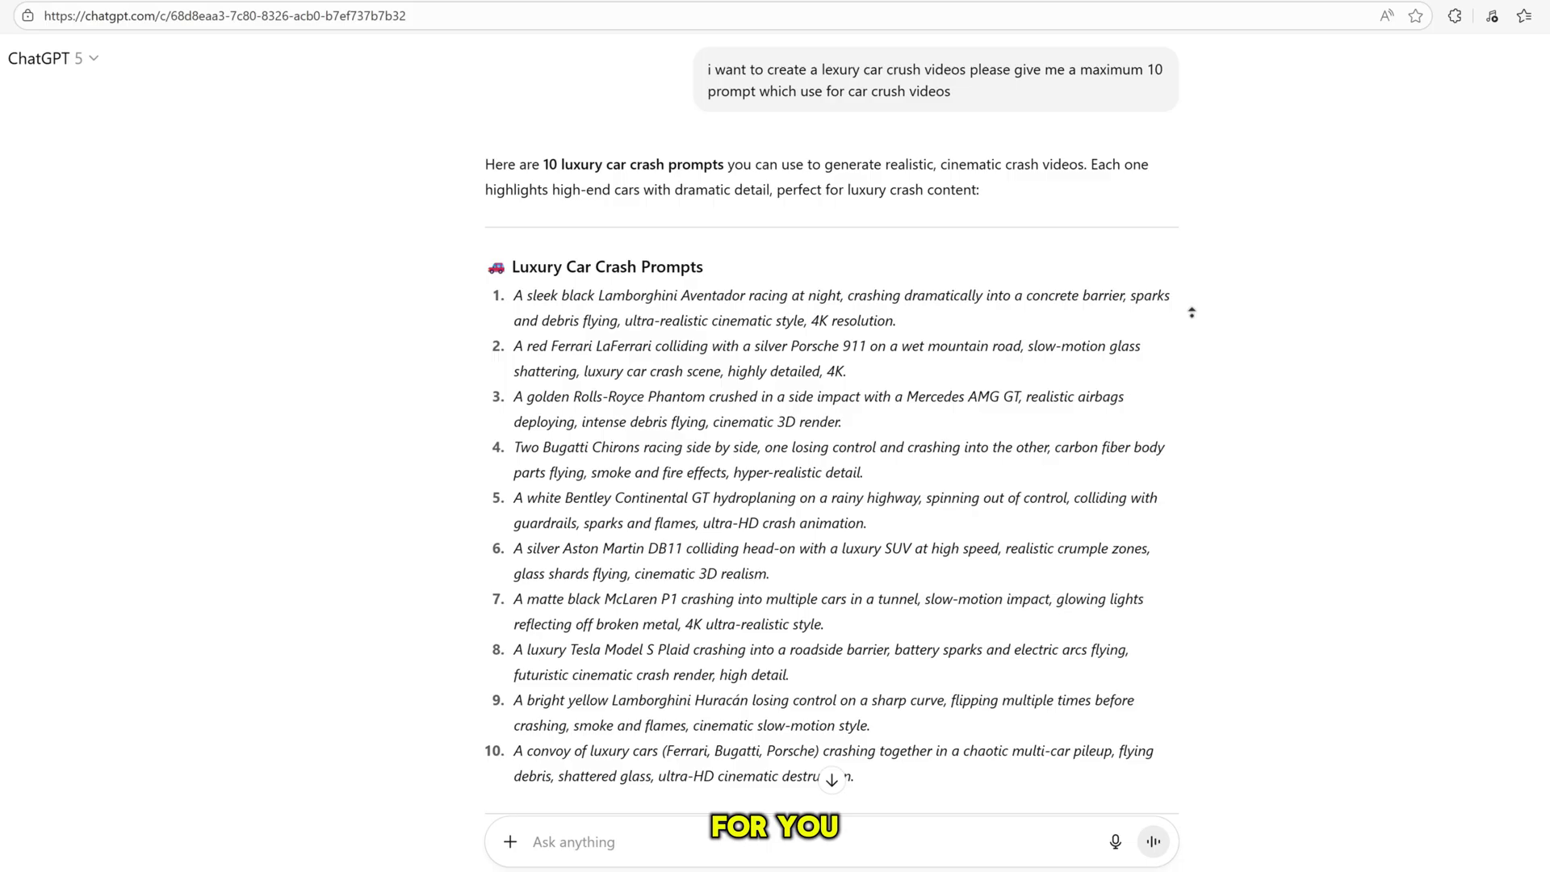
scroll(1192, 312, up, 2)
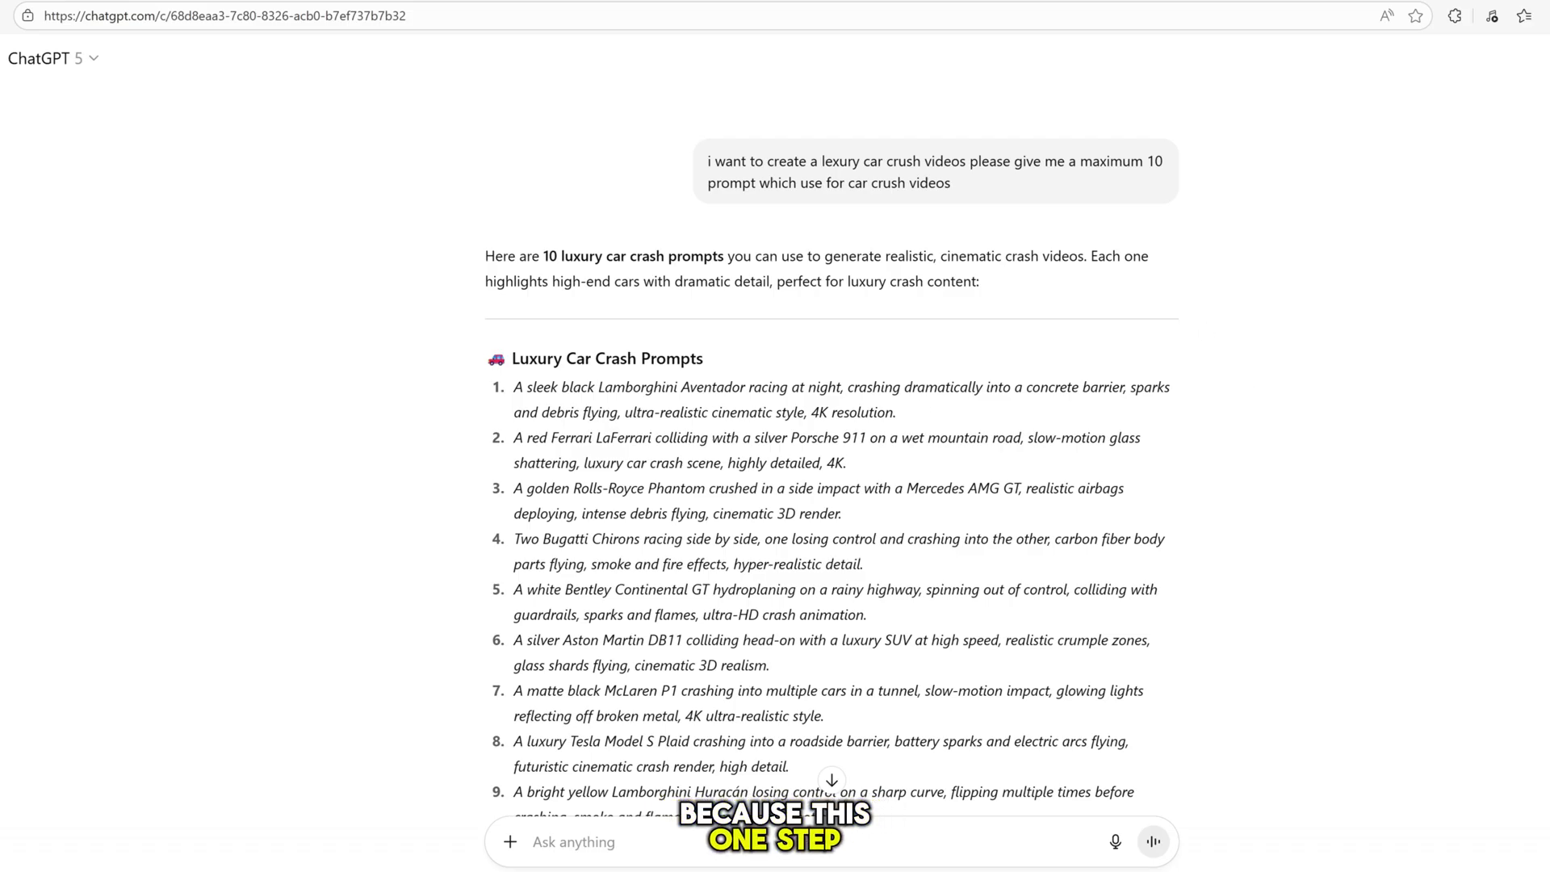
drag(514, 389, 975, 591)
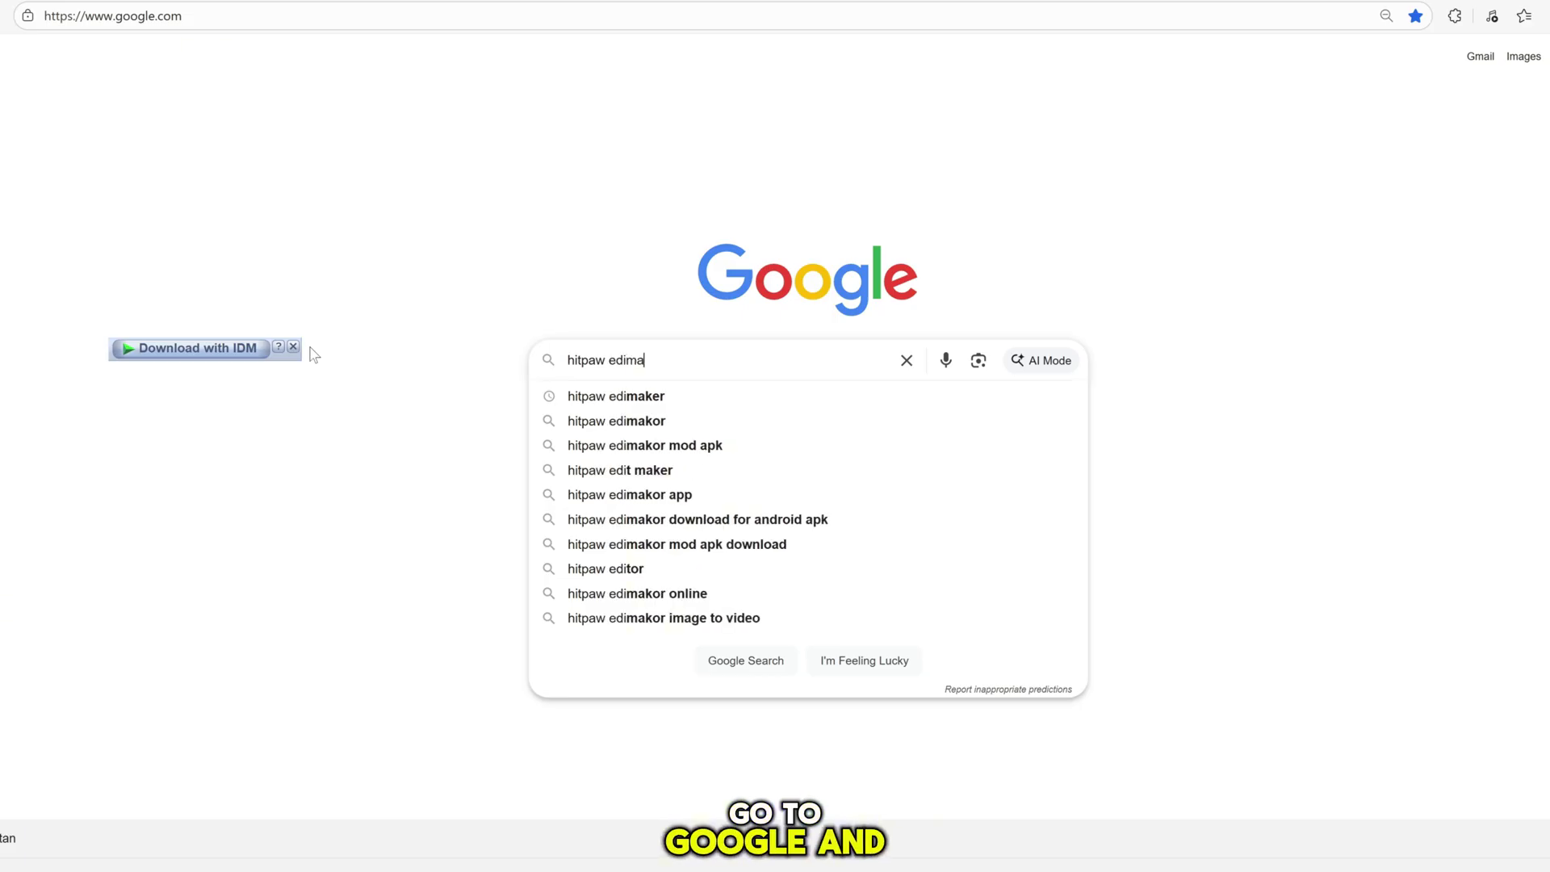
key(Return)
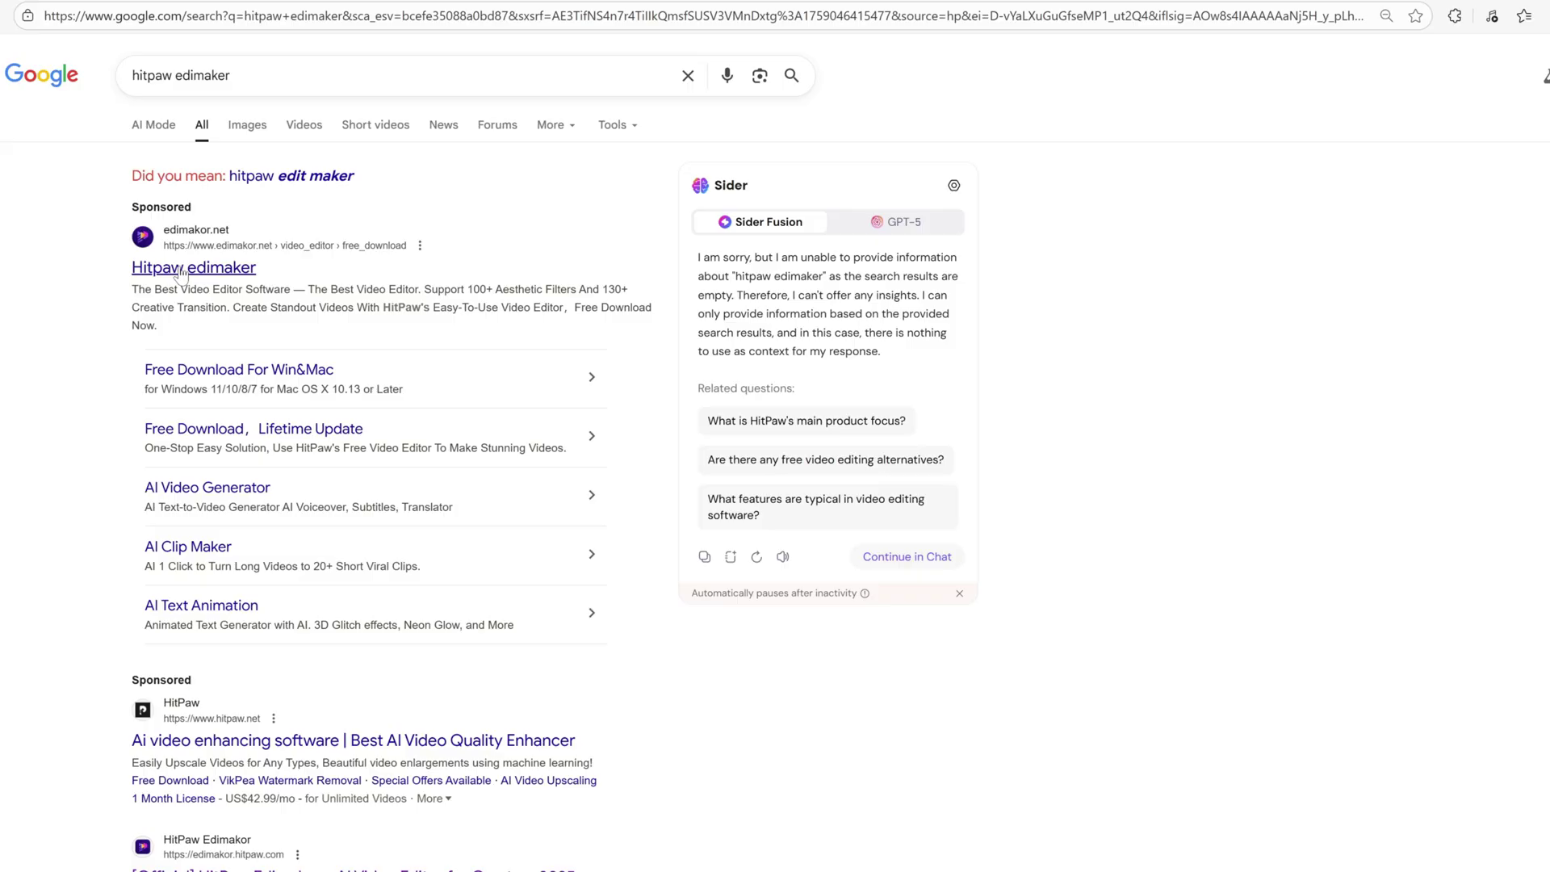
Open the sponsored HitPaw Edimakor result and browse the site's AI features
click(180, 272)
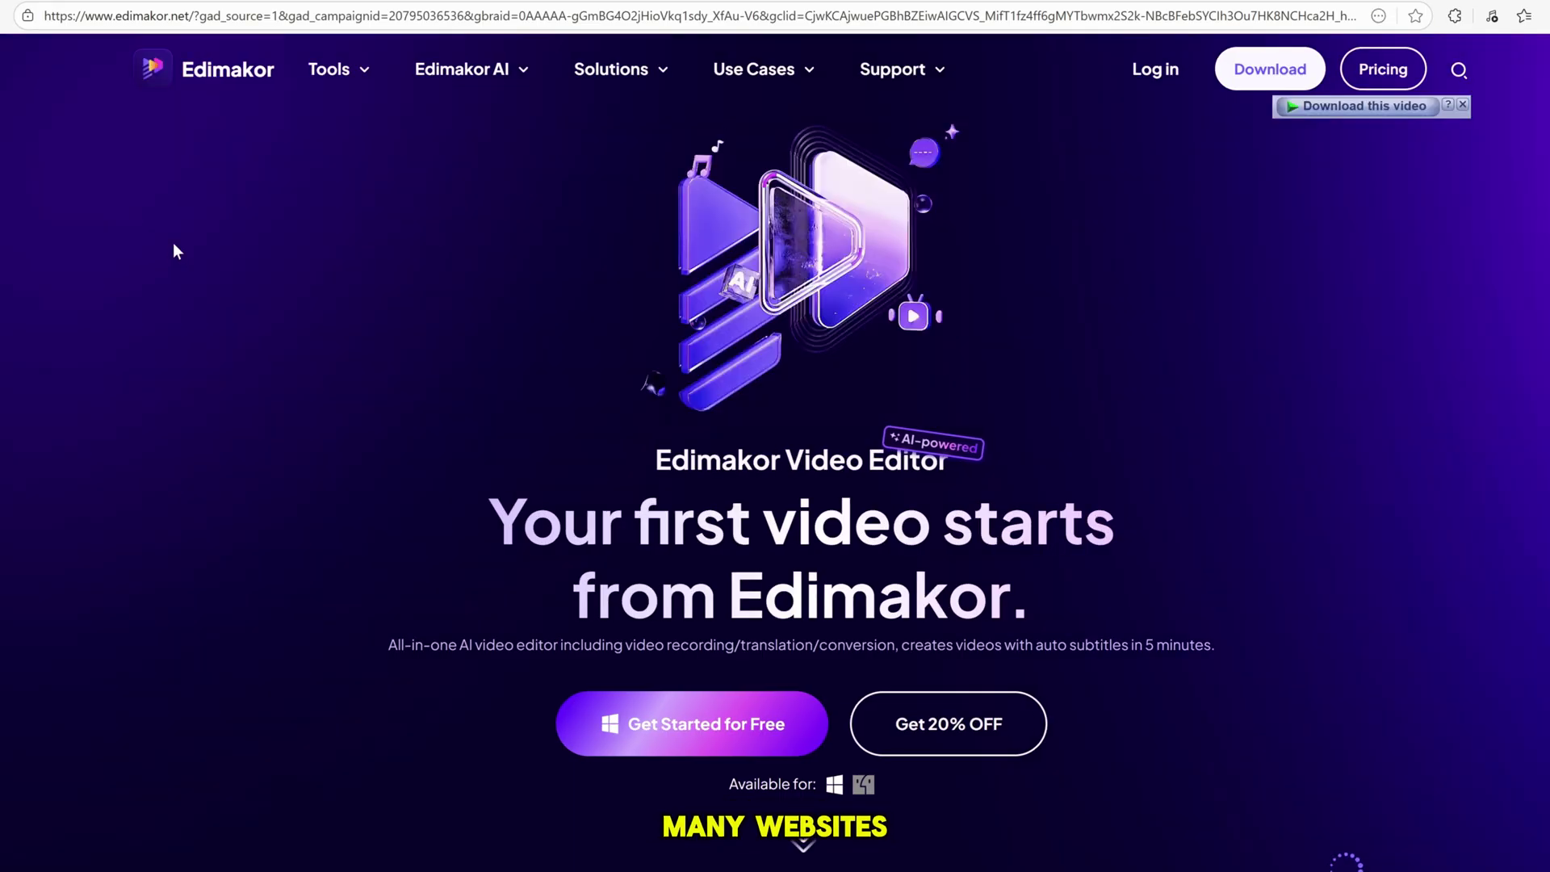
scroll(1350, 426, down, 1)
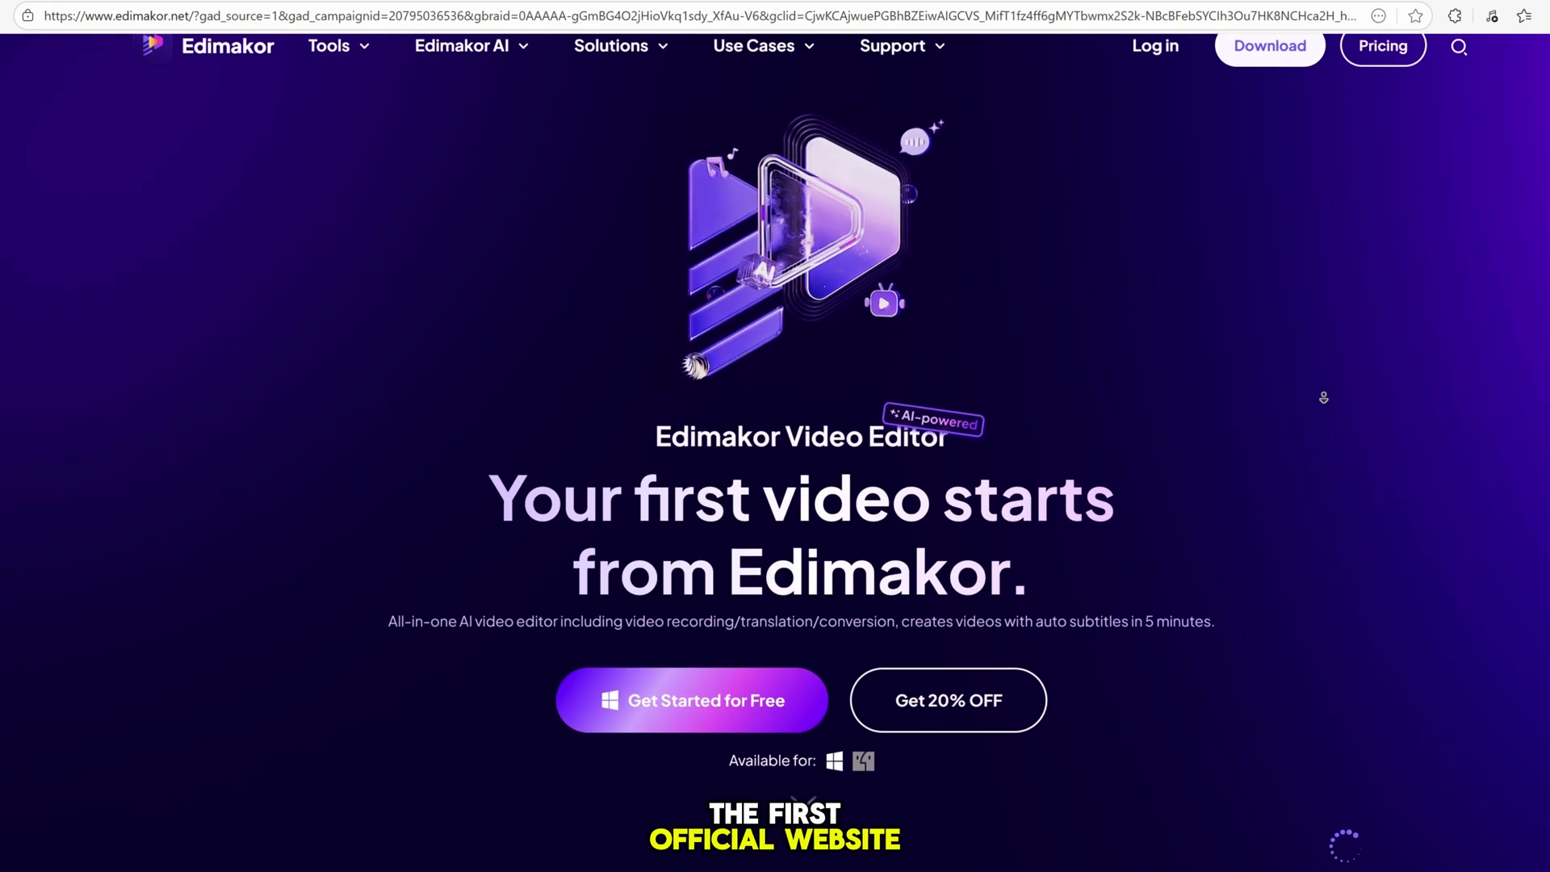
scroll(1350, 426, down, 5)
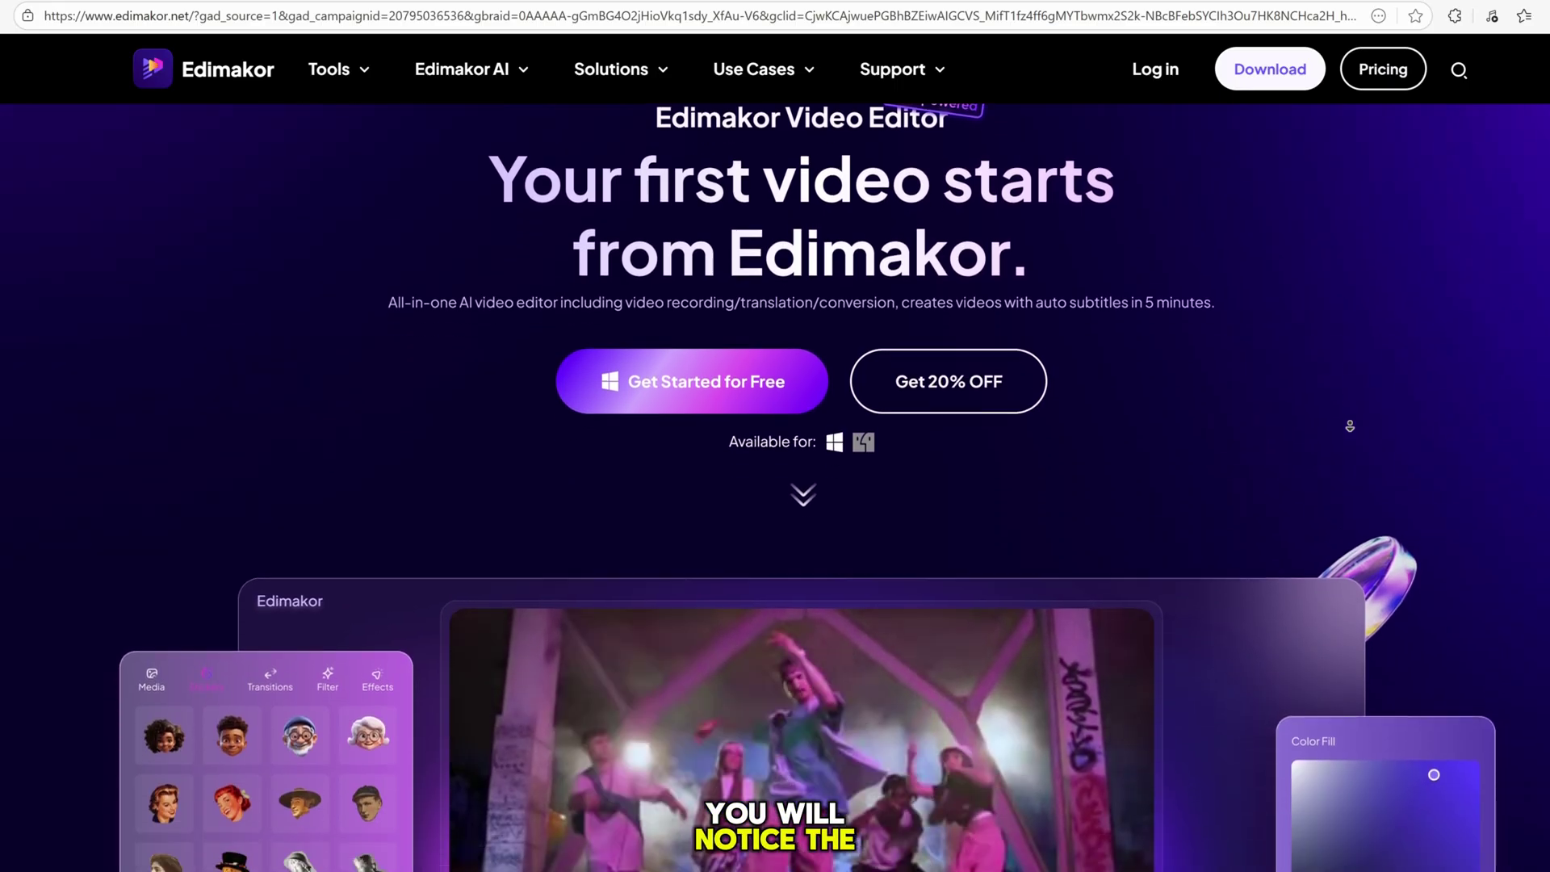
scroll(1349, 425, down, 4)
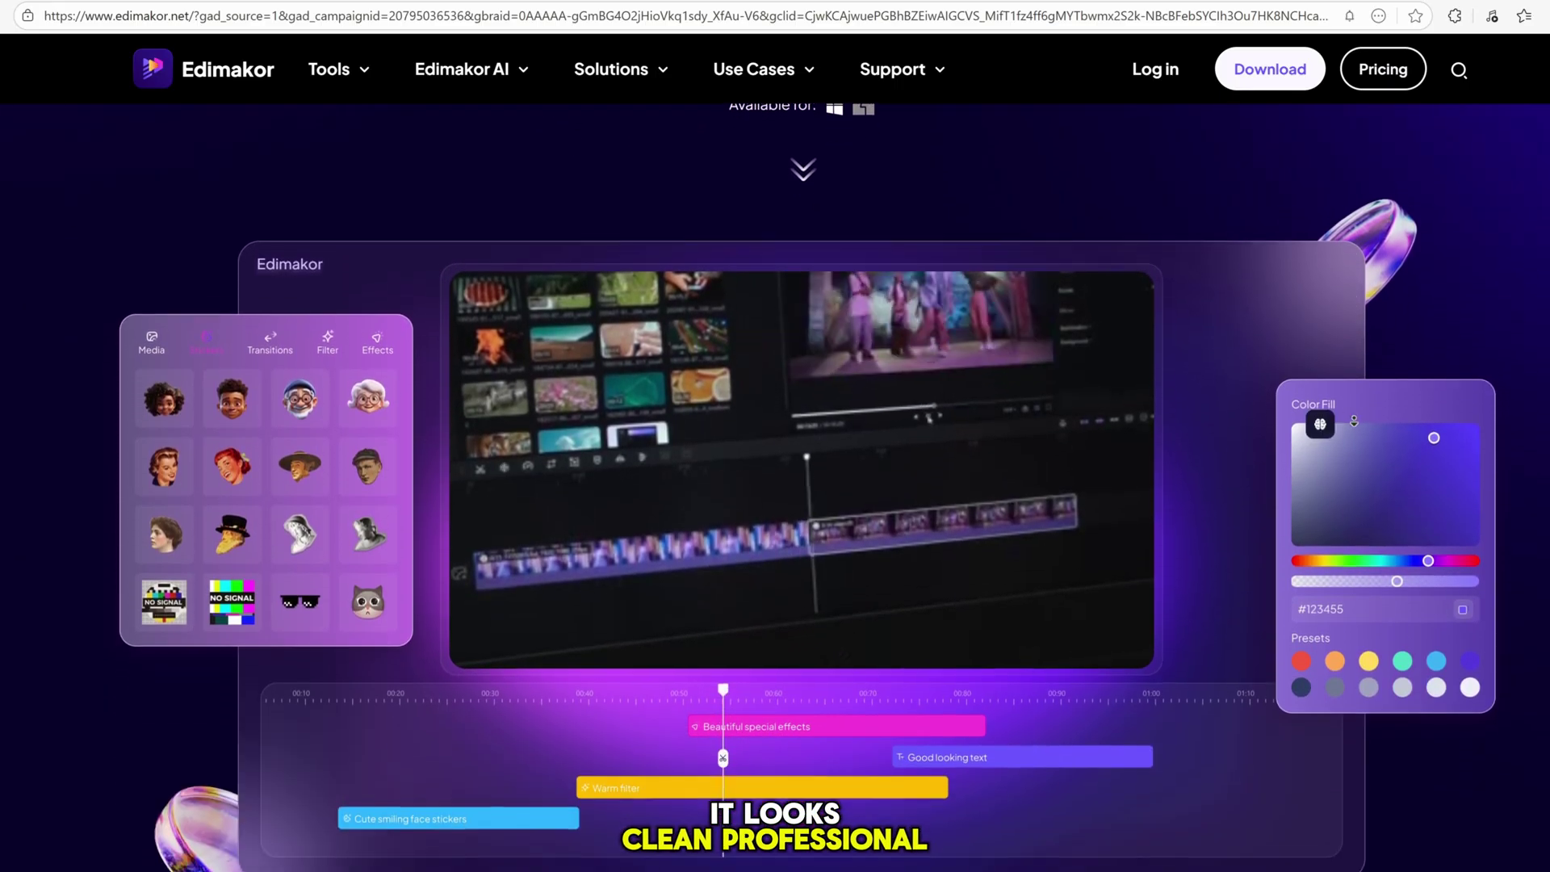
scroll(1353, 421, down, 2)
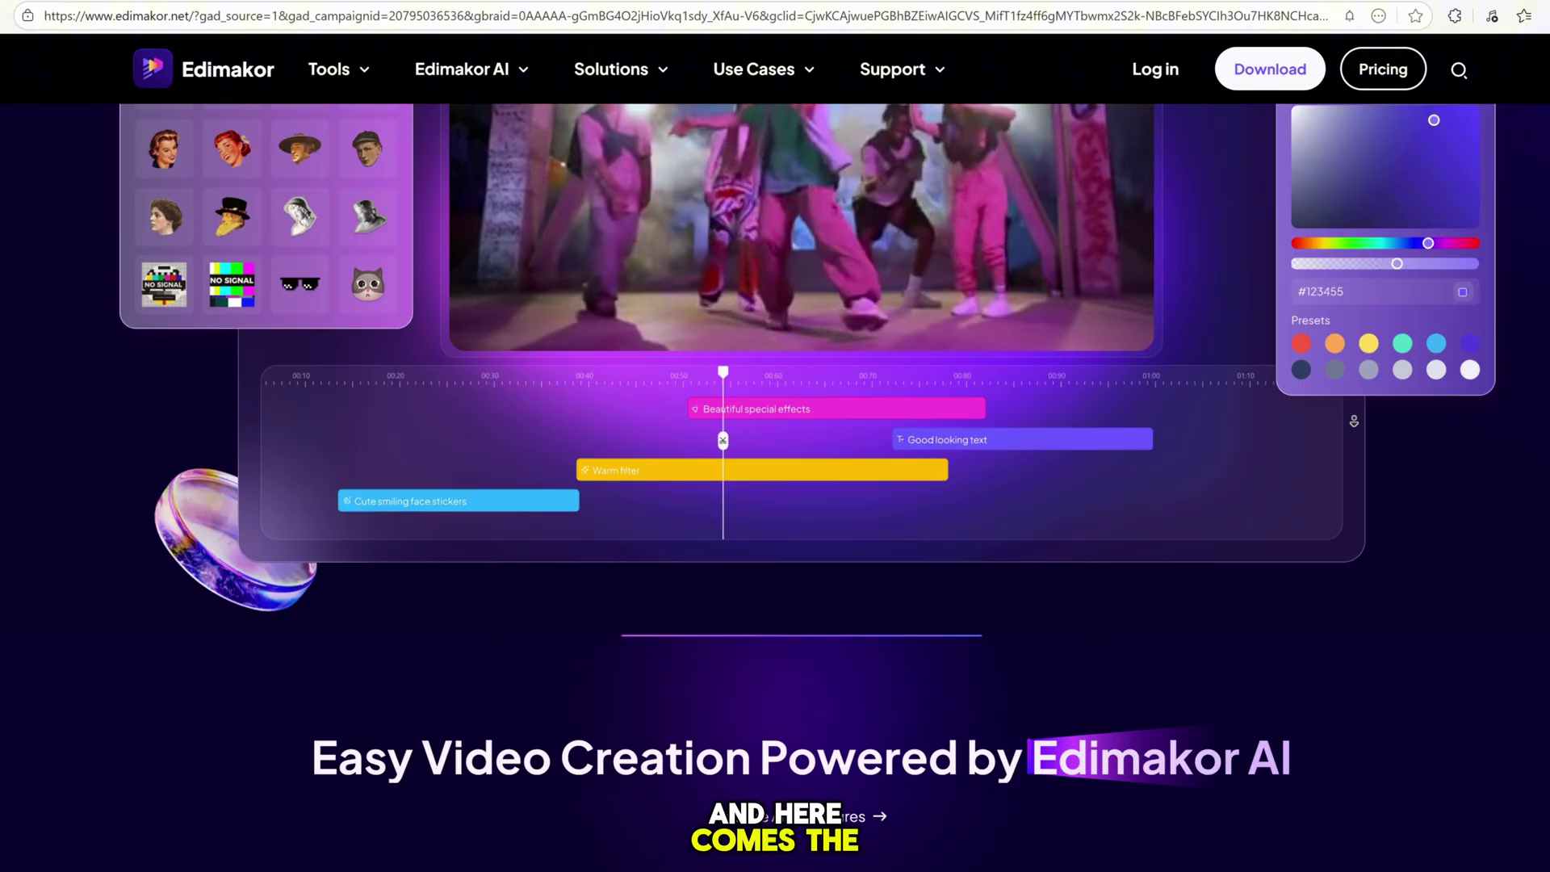
scroll(1353, 420, down, 4)
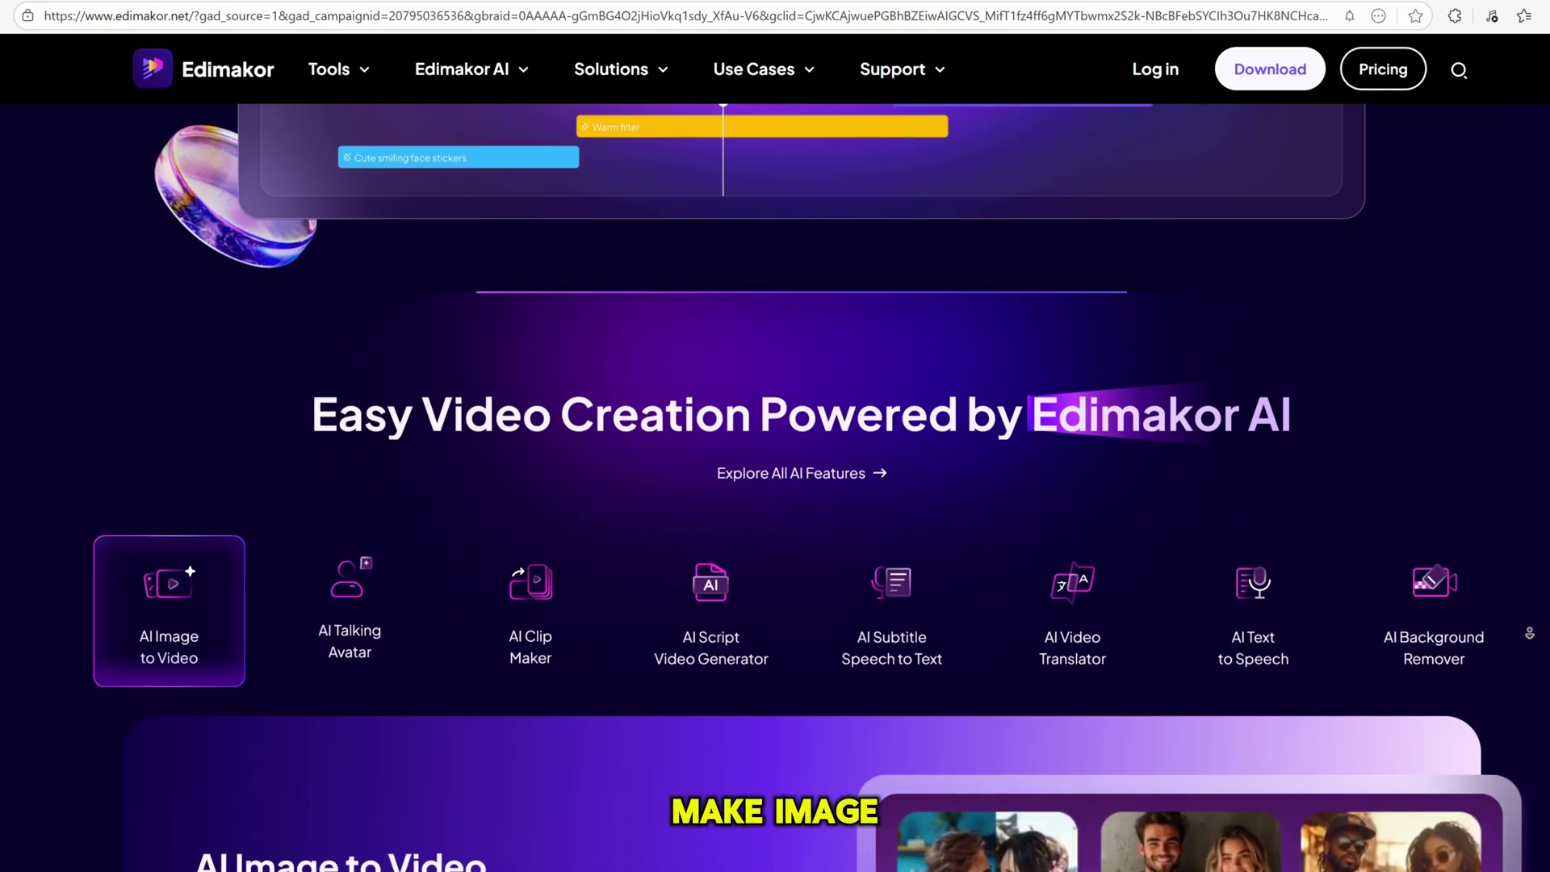
scroll(1526, 610, down, 1)
scroll(1545, 639, down, 2)
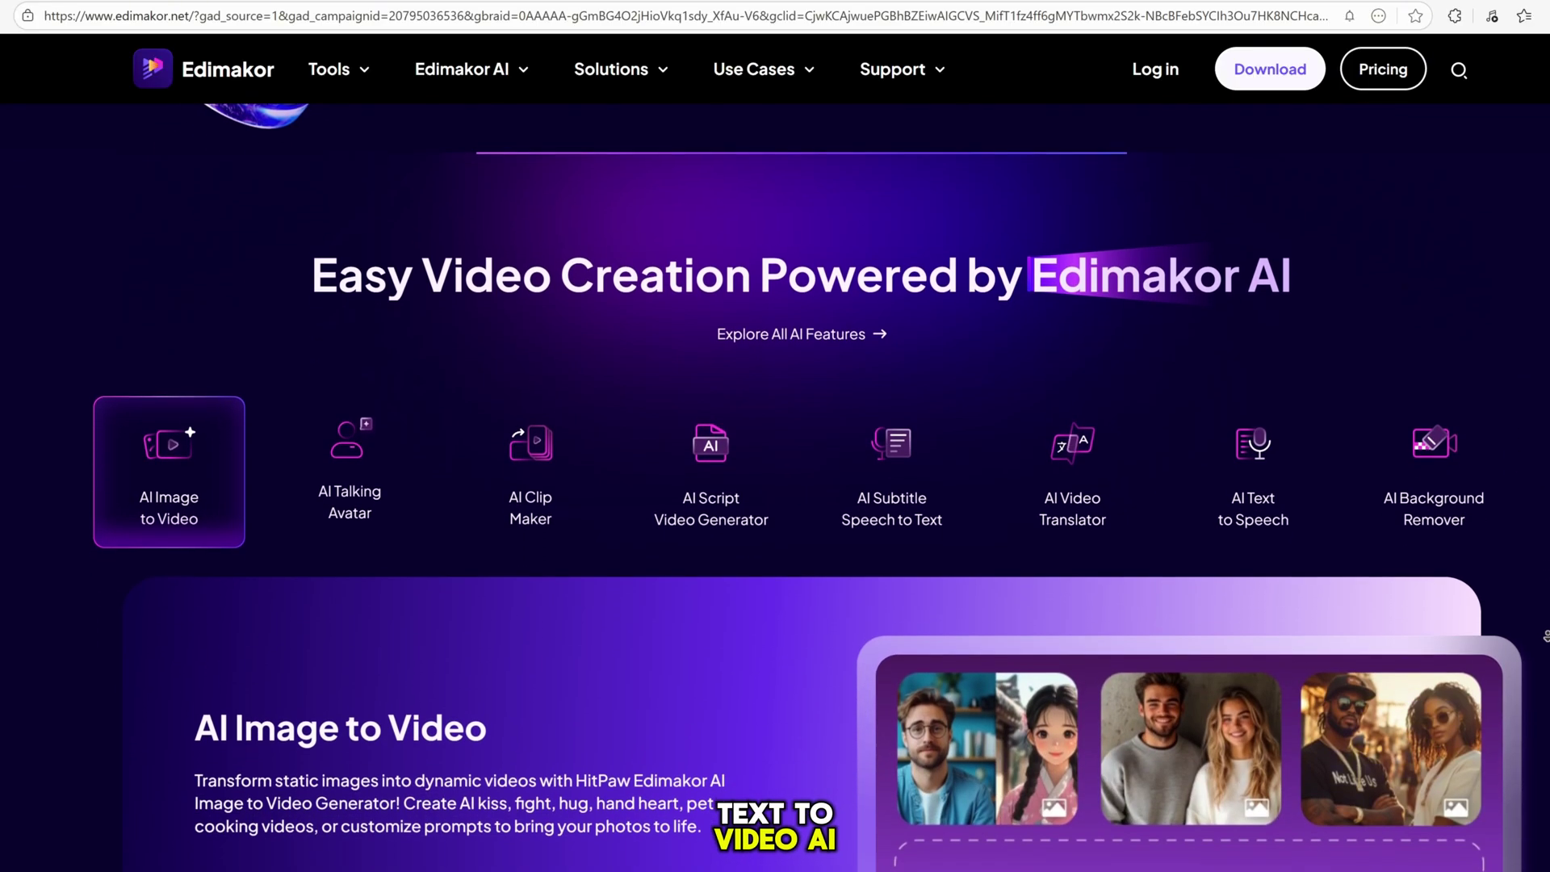
scroll(1545, 635, down, 2)
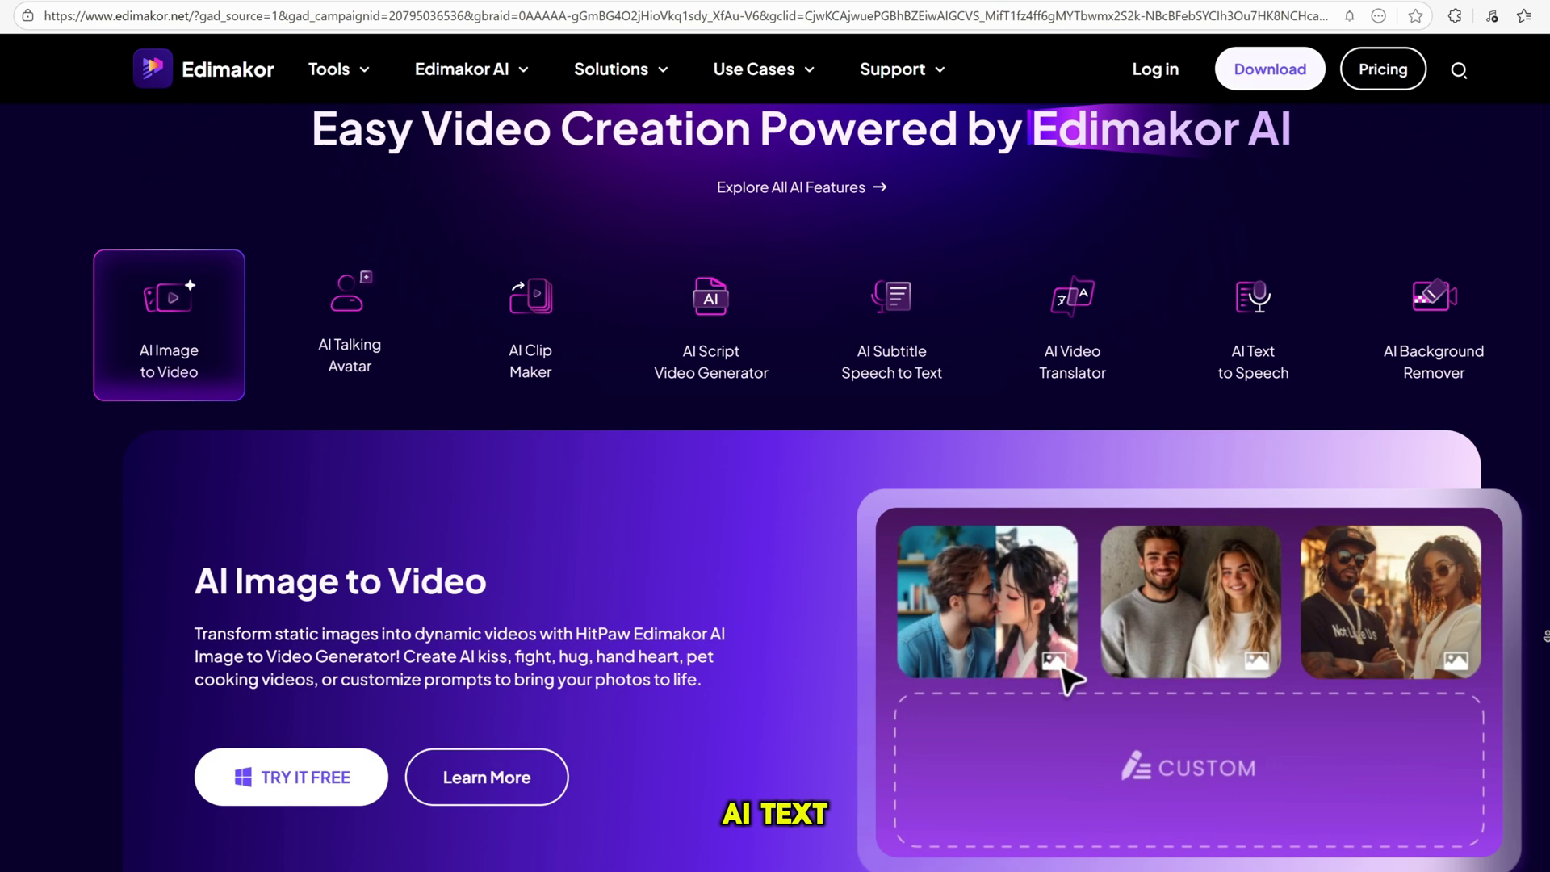
scroll(1545, 635, down, 2)
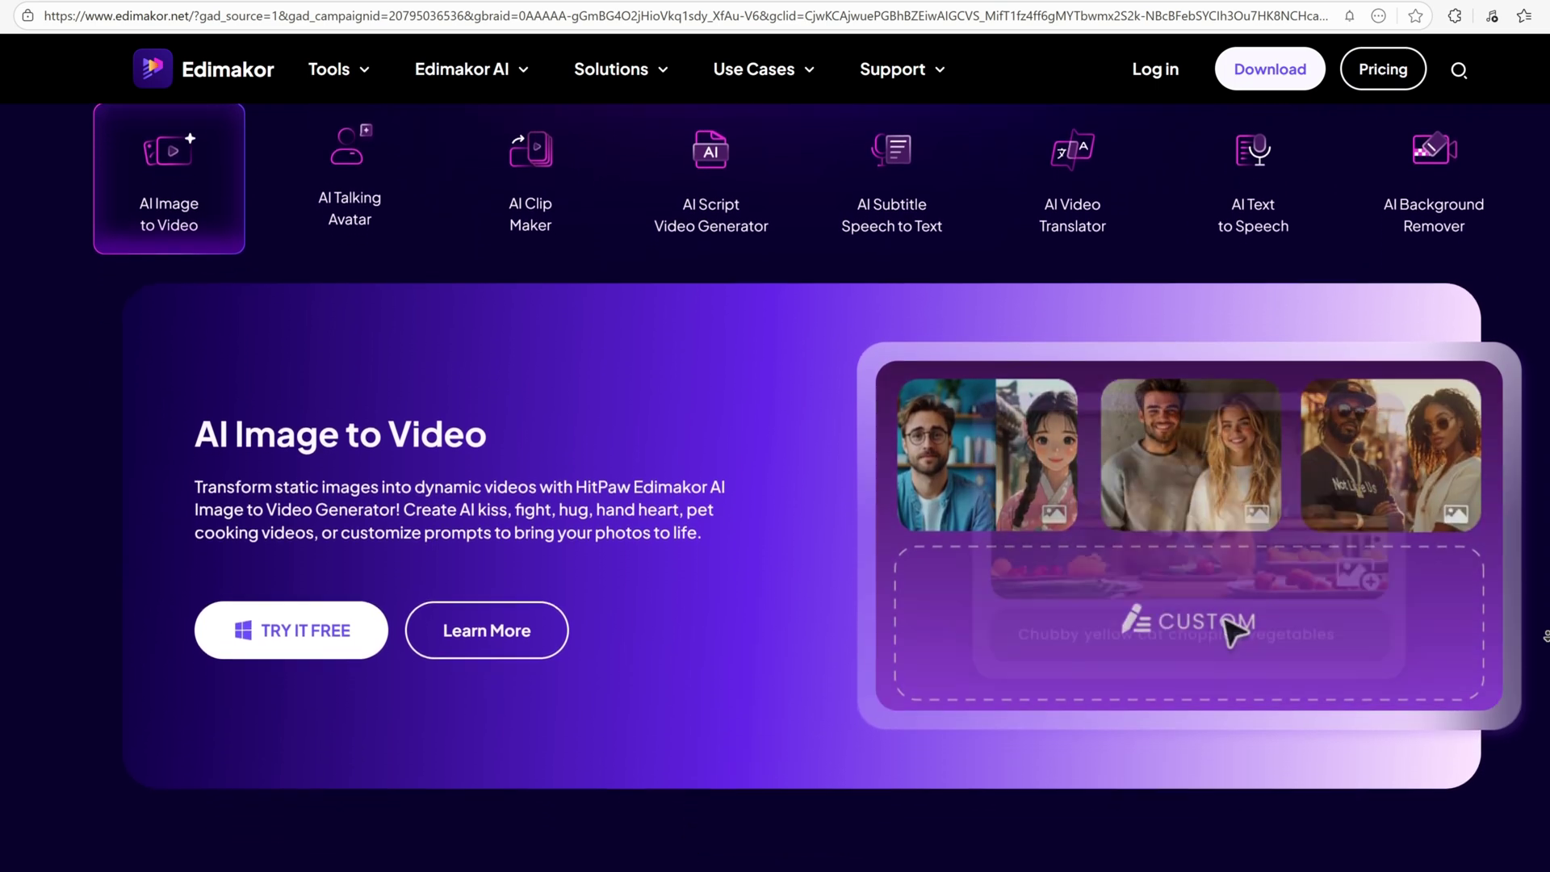
scroll(1545, 635, down, 2)
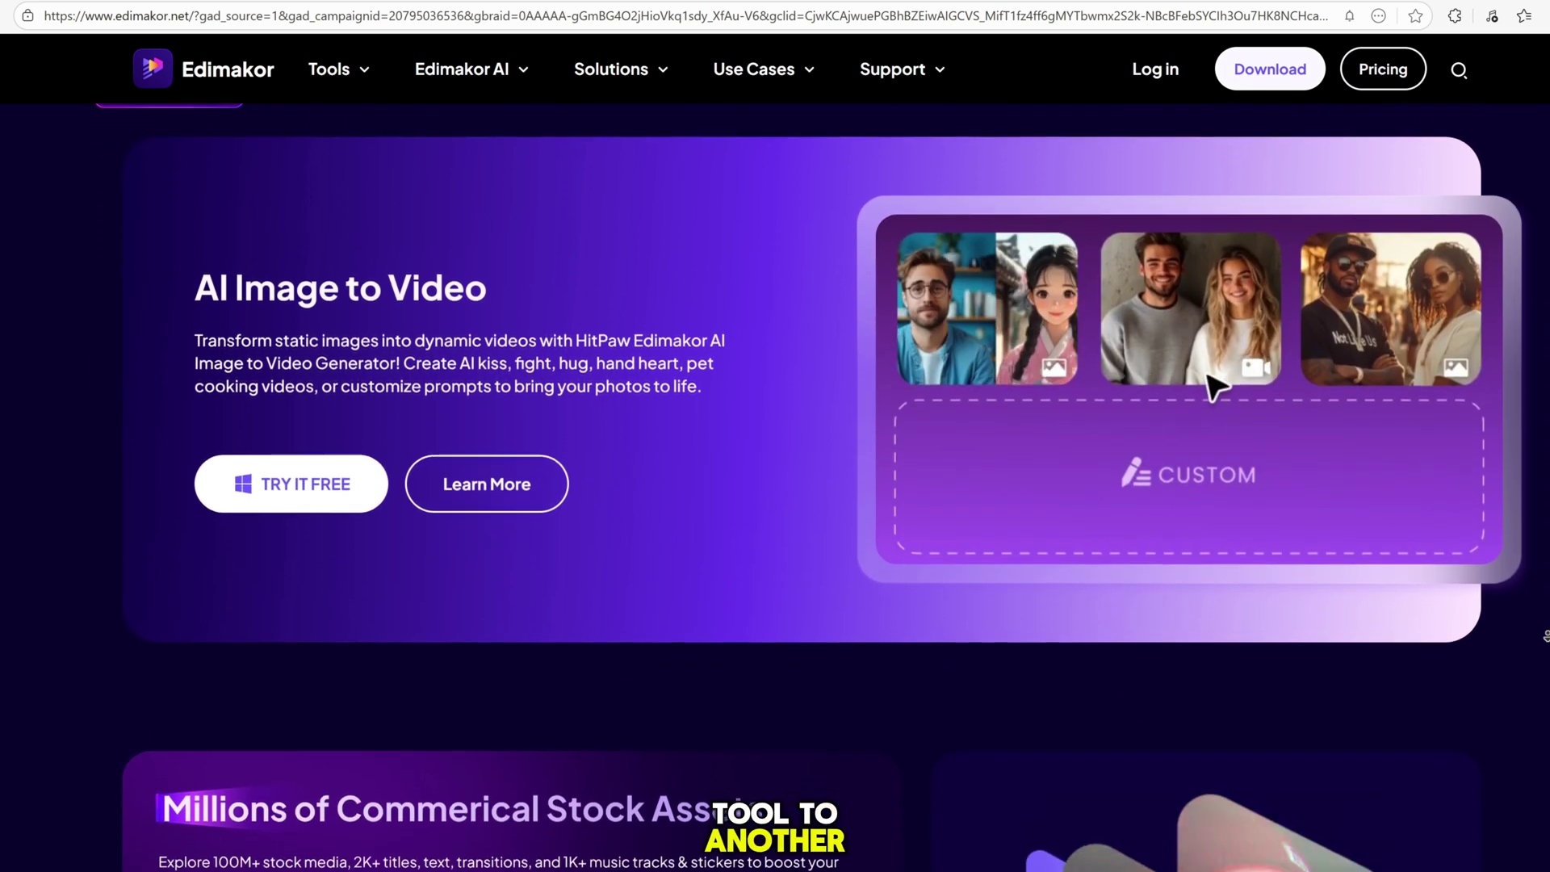
scroll(1545, 635, down, 2)
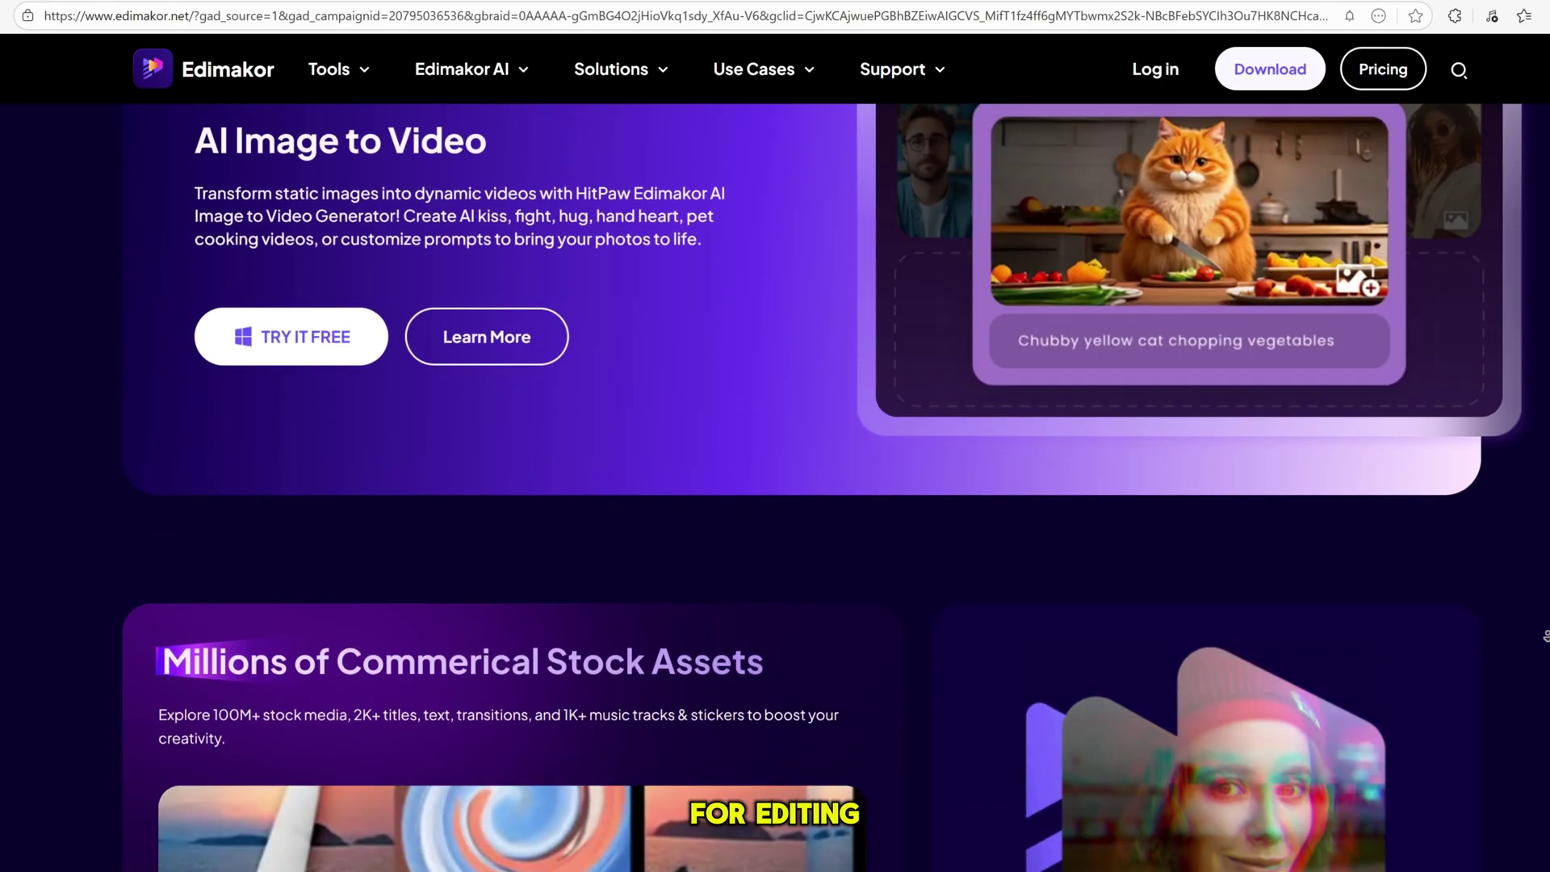
scroll(1545, 636, down, 2)
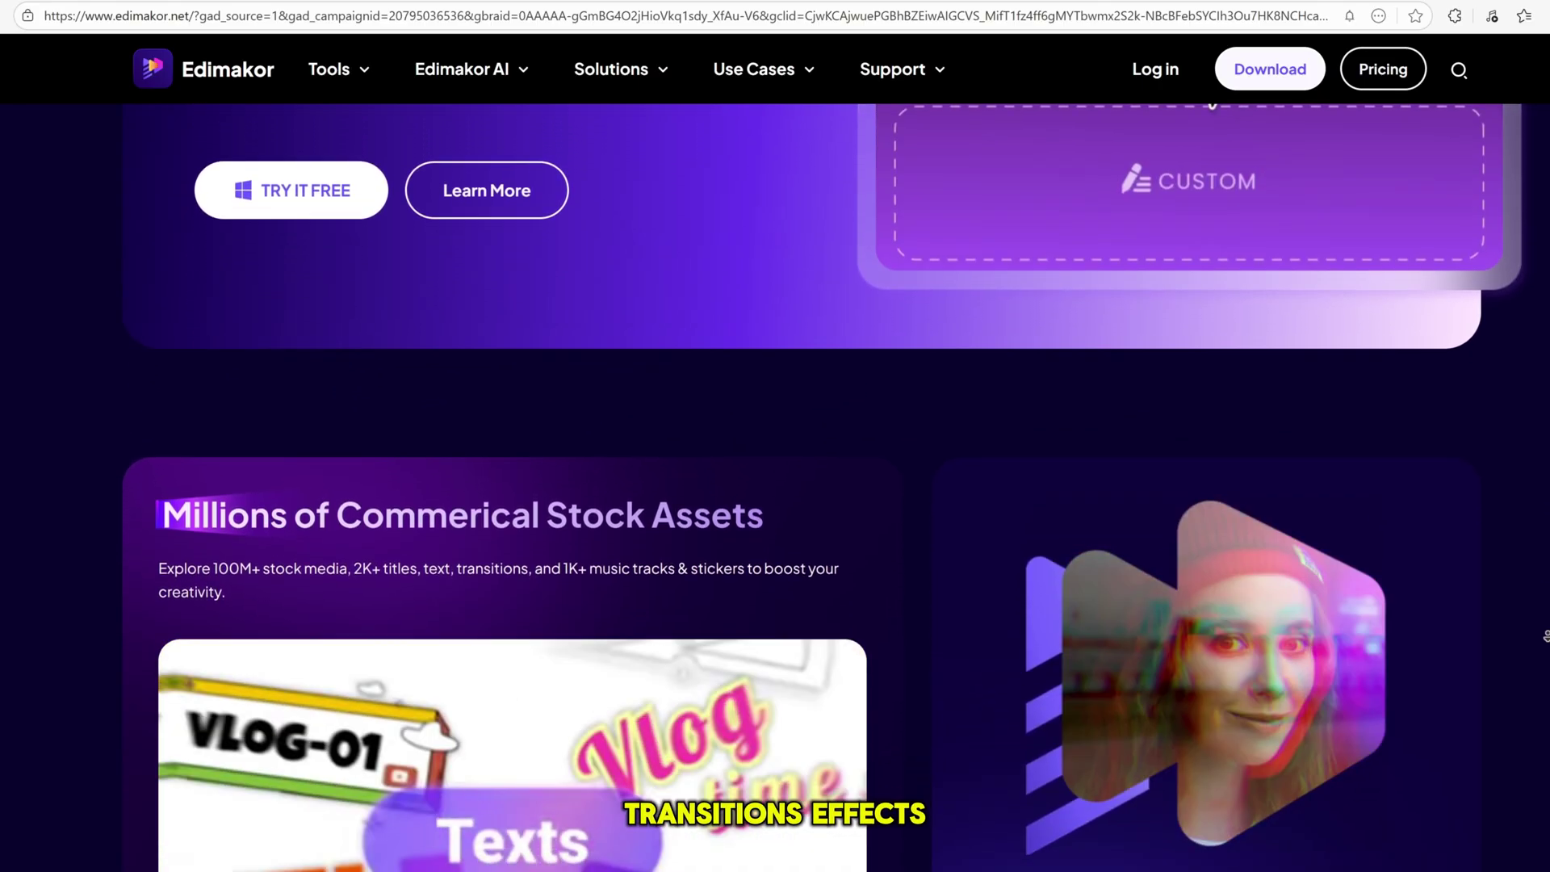
scroll(1545, 635, down, 2)
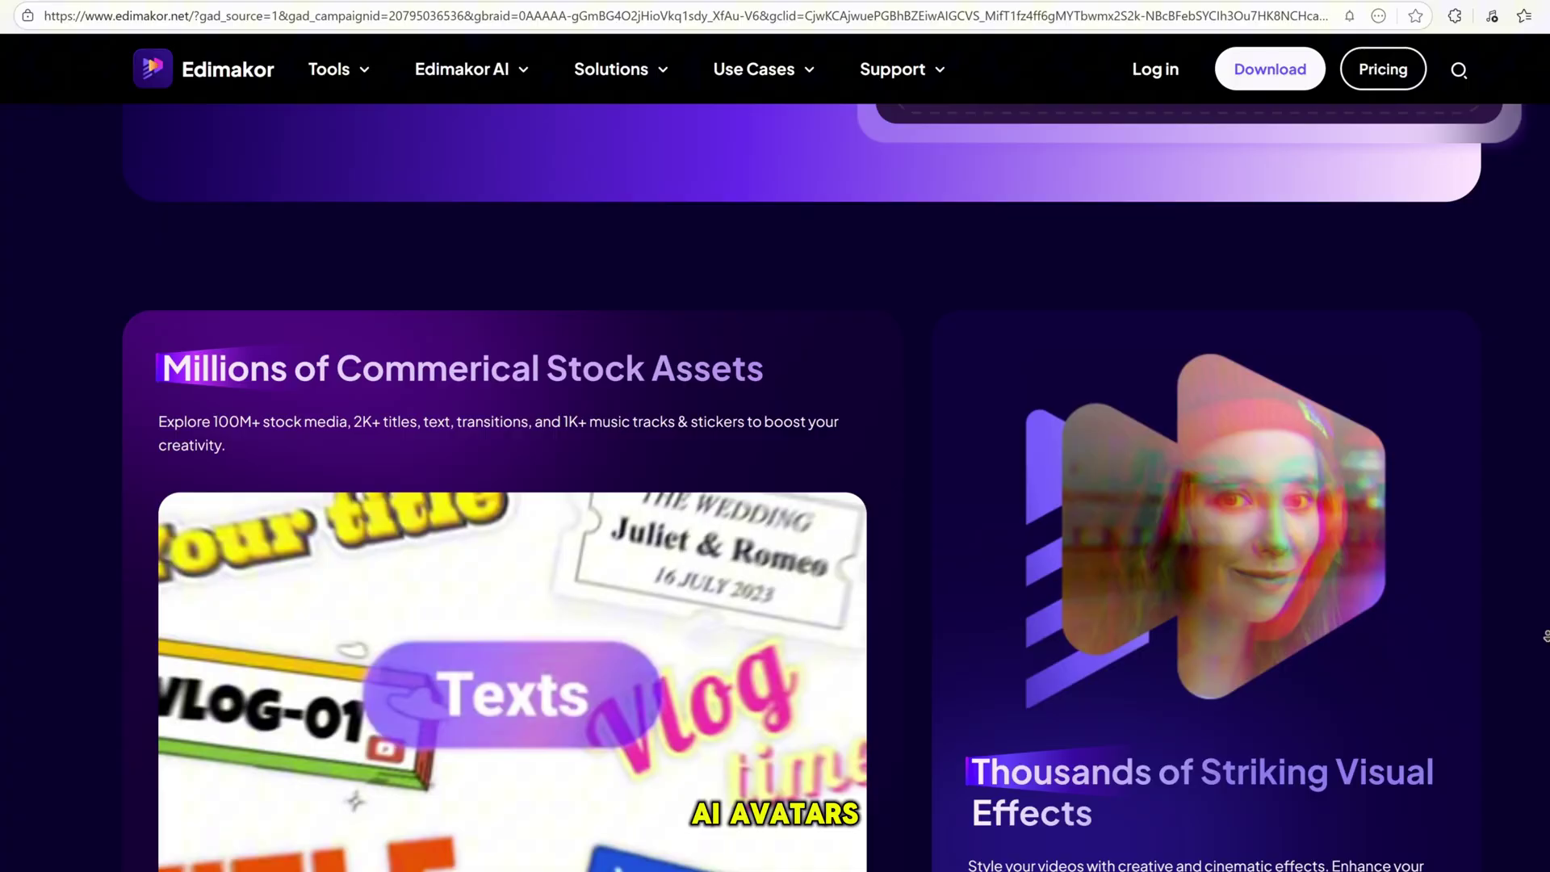
scroll(1545, 635, down, 2)
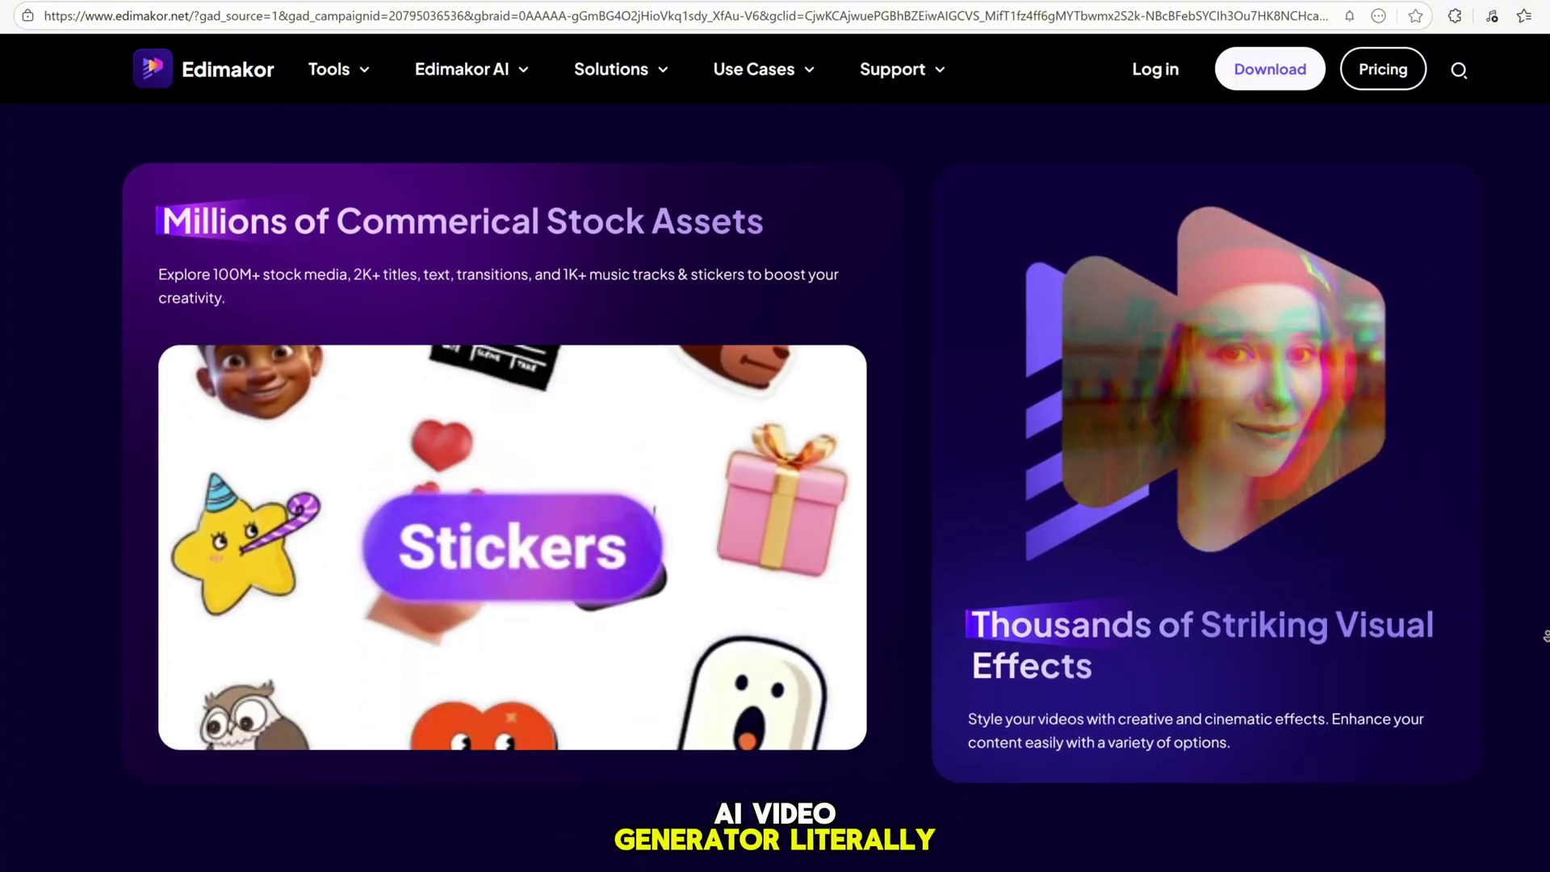
scroll(1545, 635, down, 2)
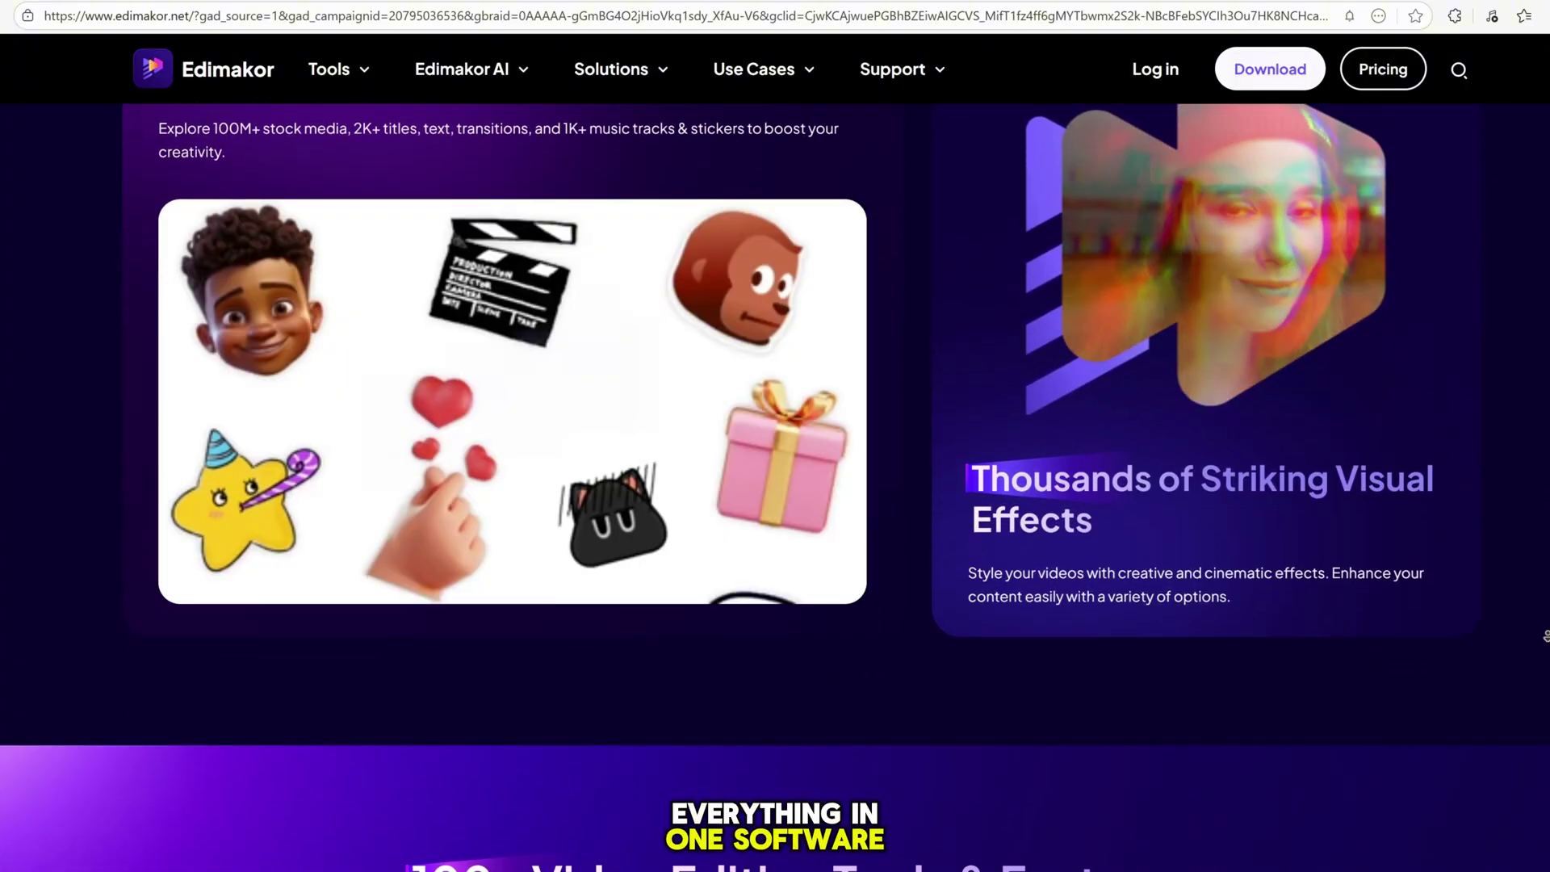
scroll(1545, 635, down, 2)
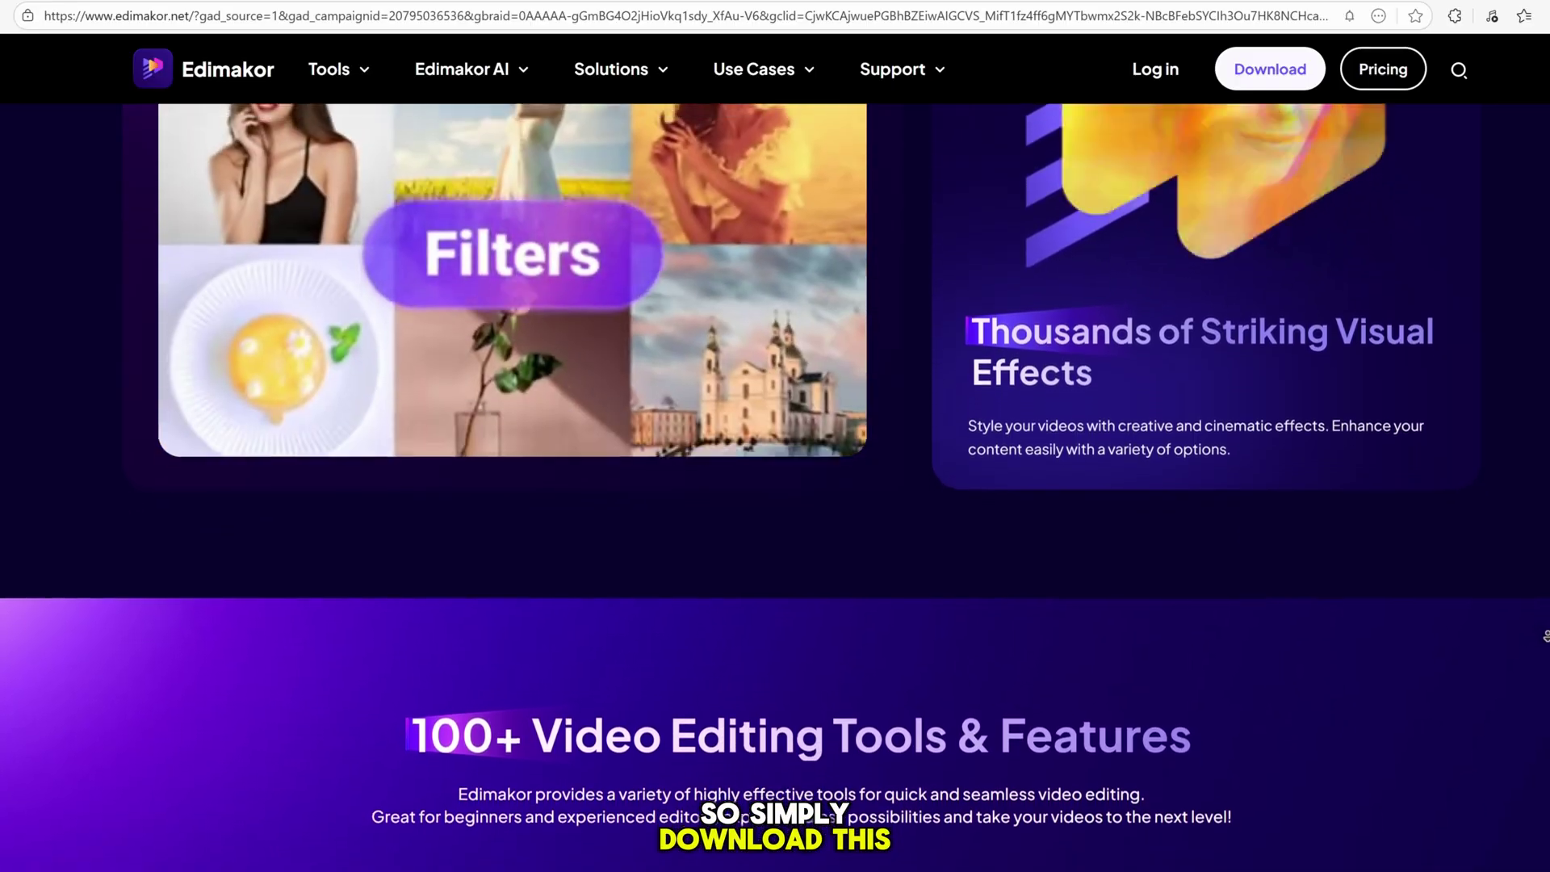
scroll(1545, 635, down, 2)
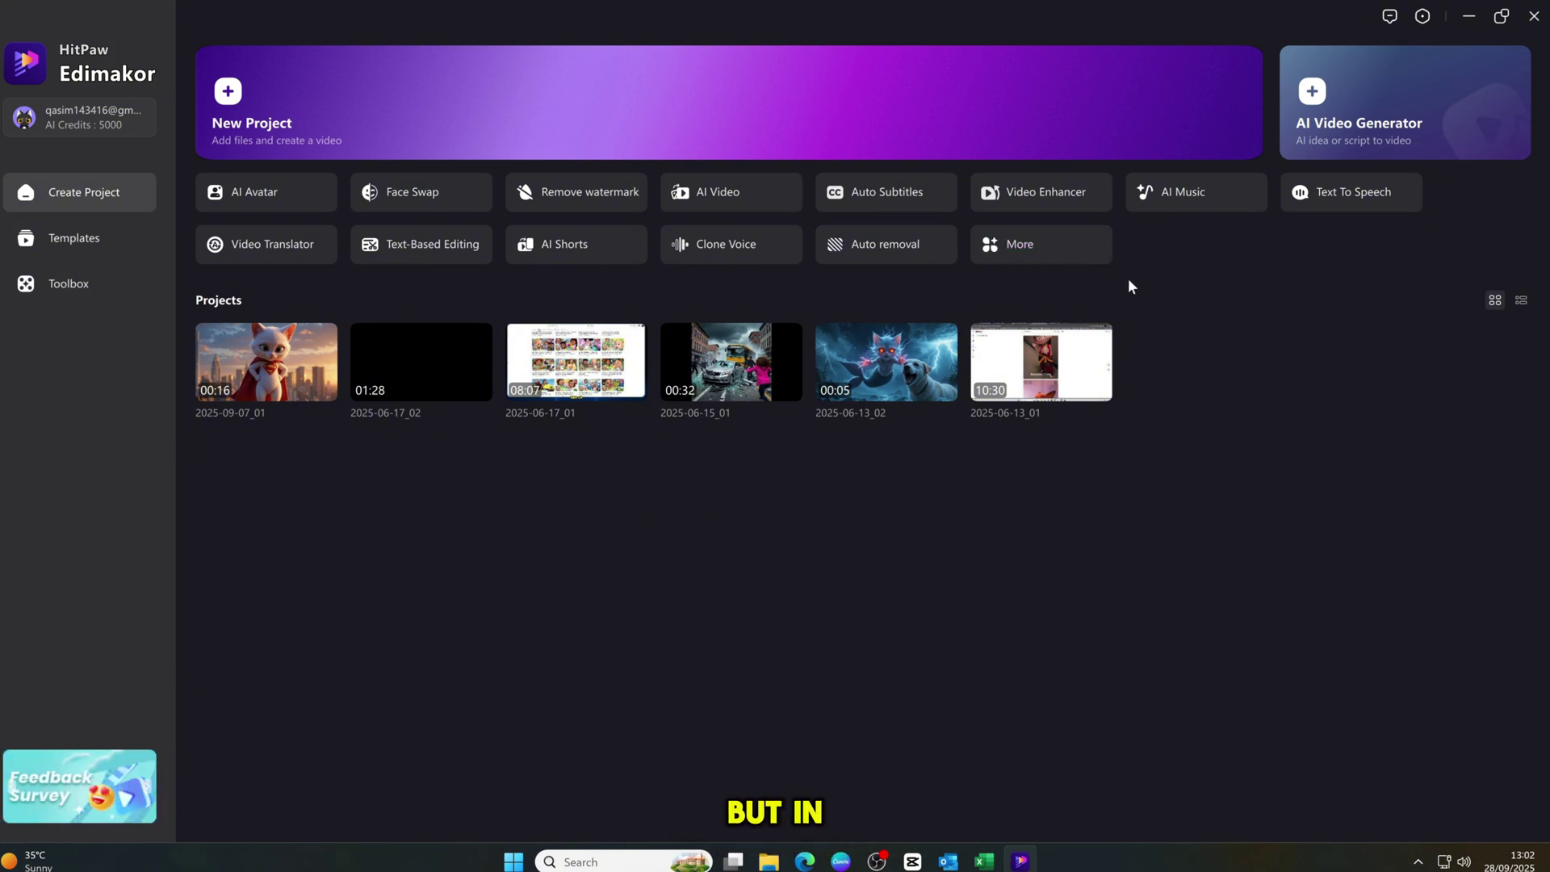
Open AI Video's Text to Video form and copy ChatGPT's first Lamborghini crash prompt
click(728, 201)
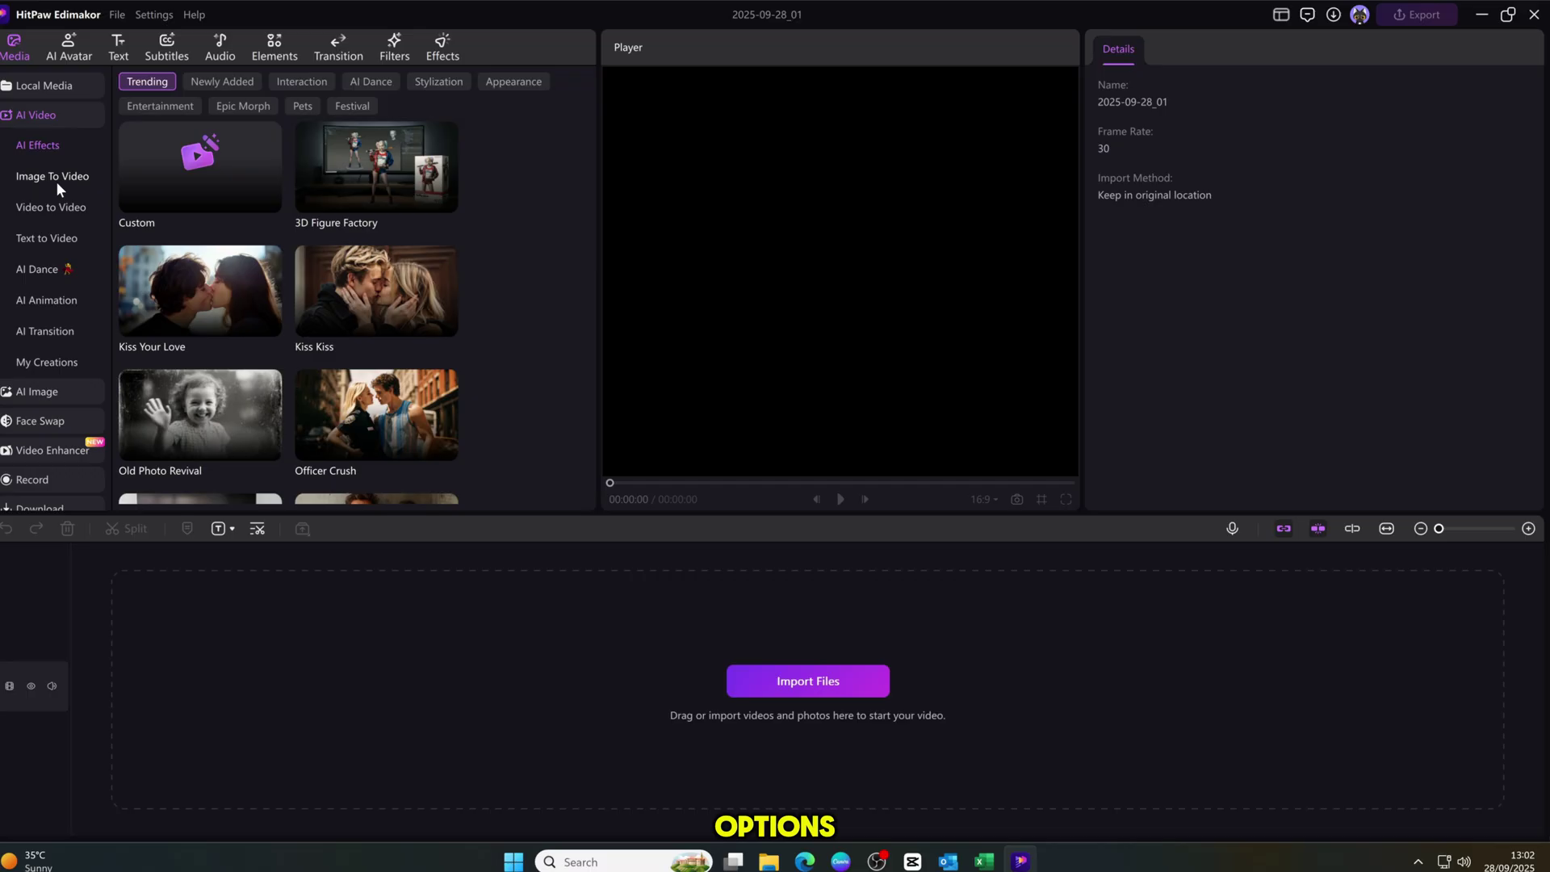
click(53, 239)
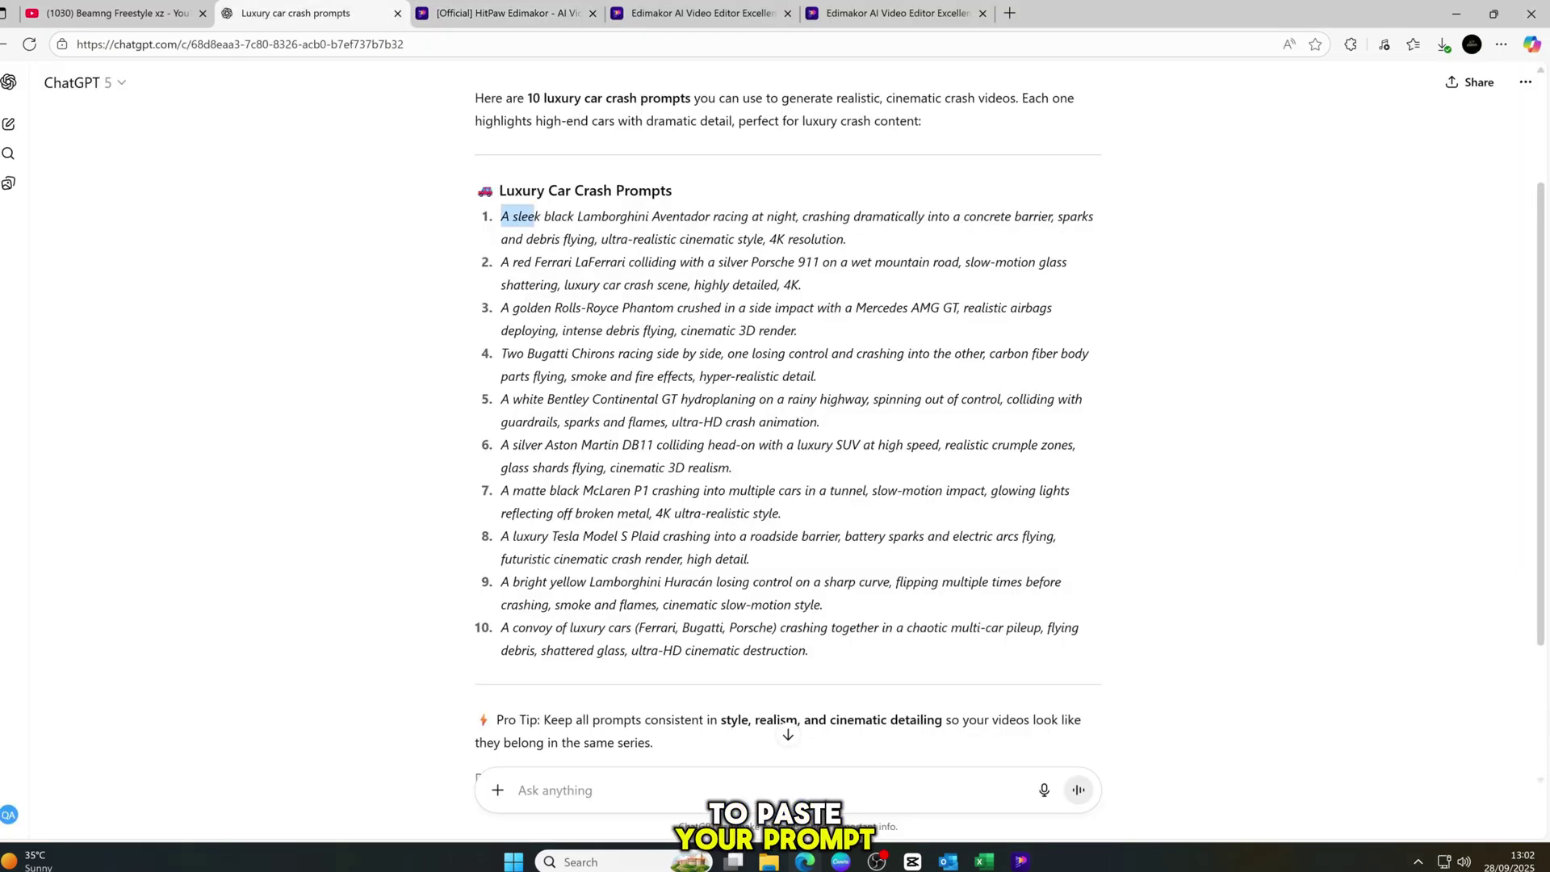
drag(539, 216, 837, 239)
right_click(775, 227)
click(807, 242)
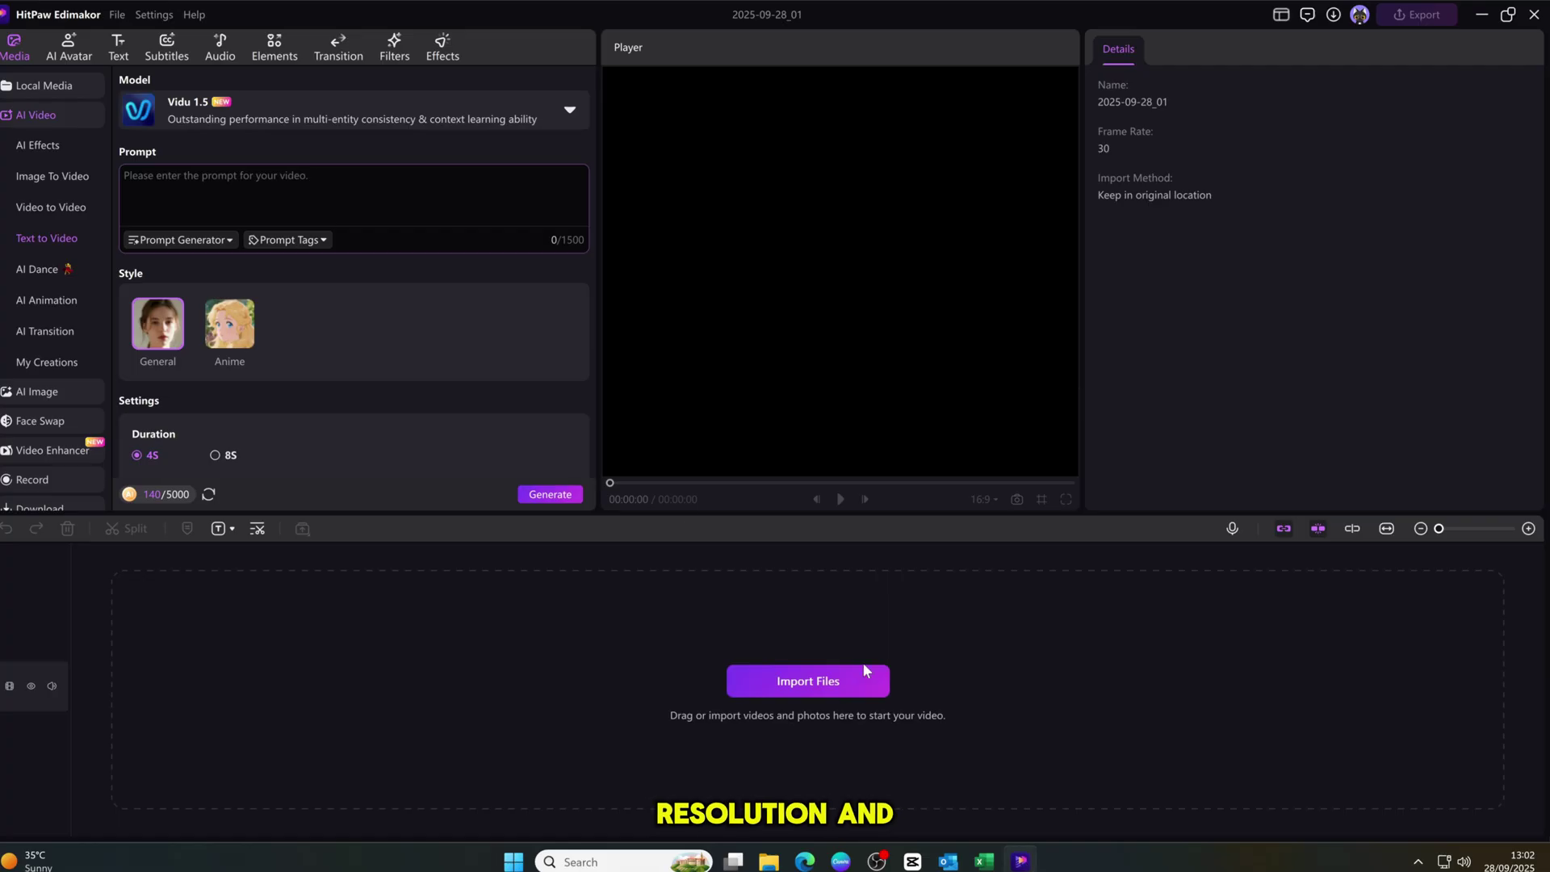
Paste the Lamborghini prompt and set Duration 4S and Resolution 1080P
right_click(283, 181)
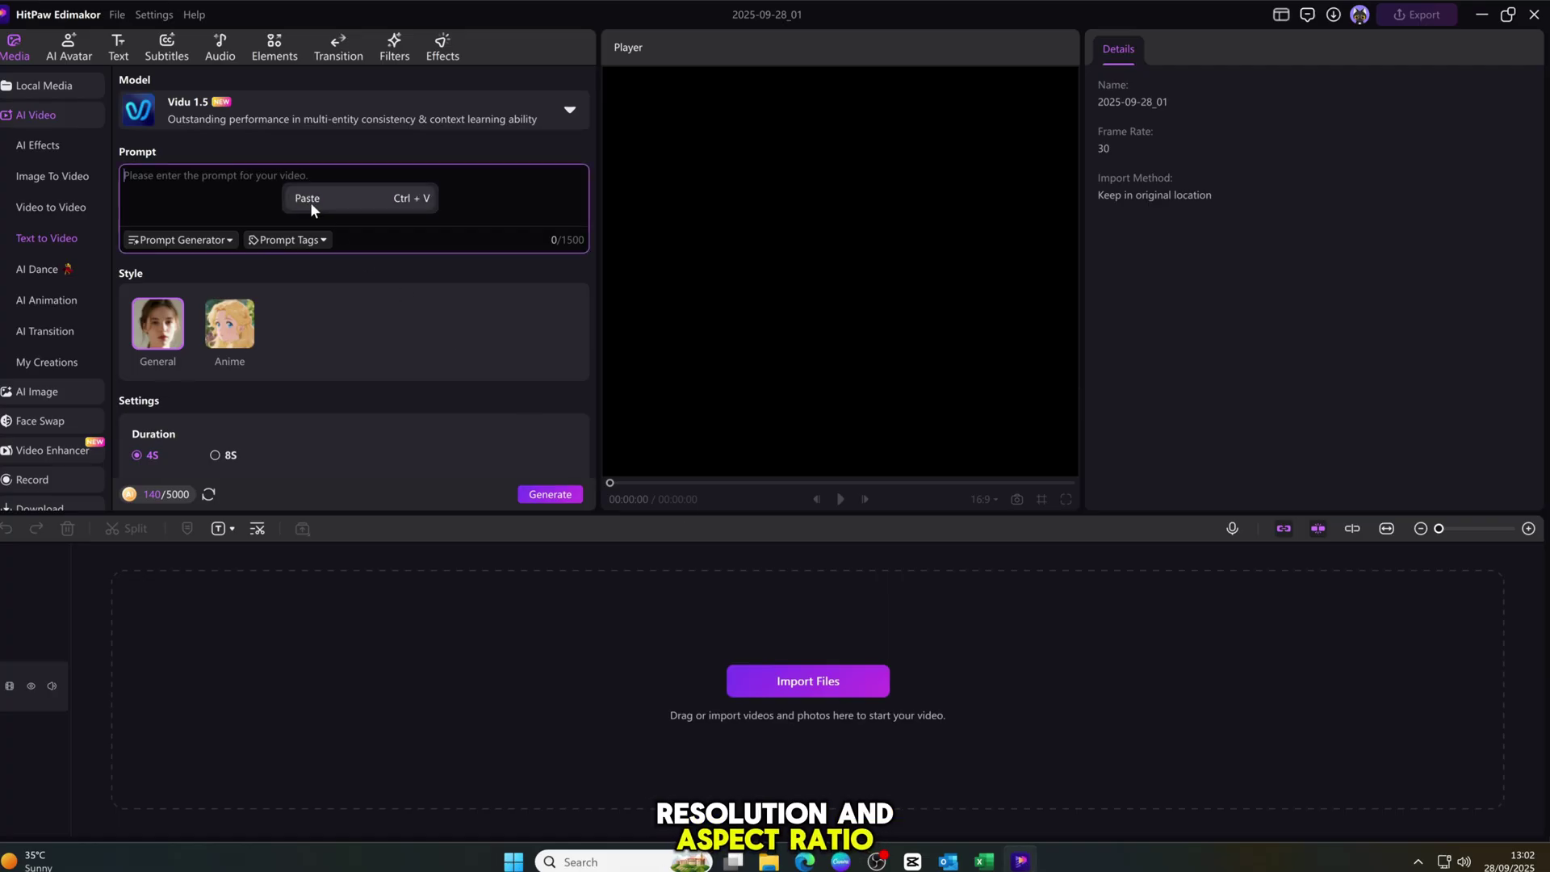
click(311, 200)
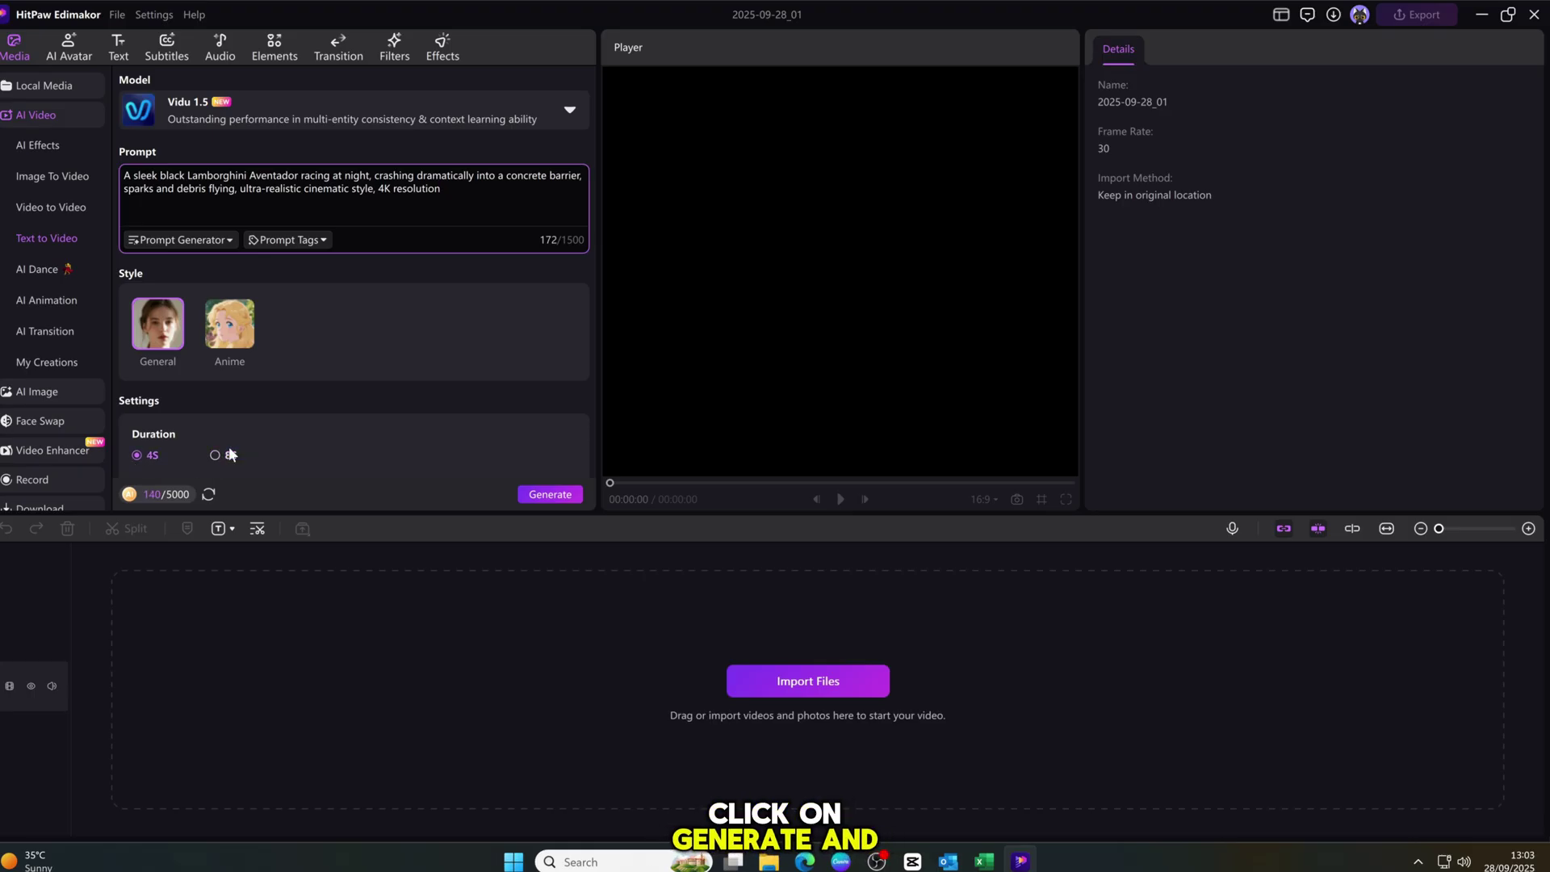
scroll(269, 436, down, 3)
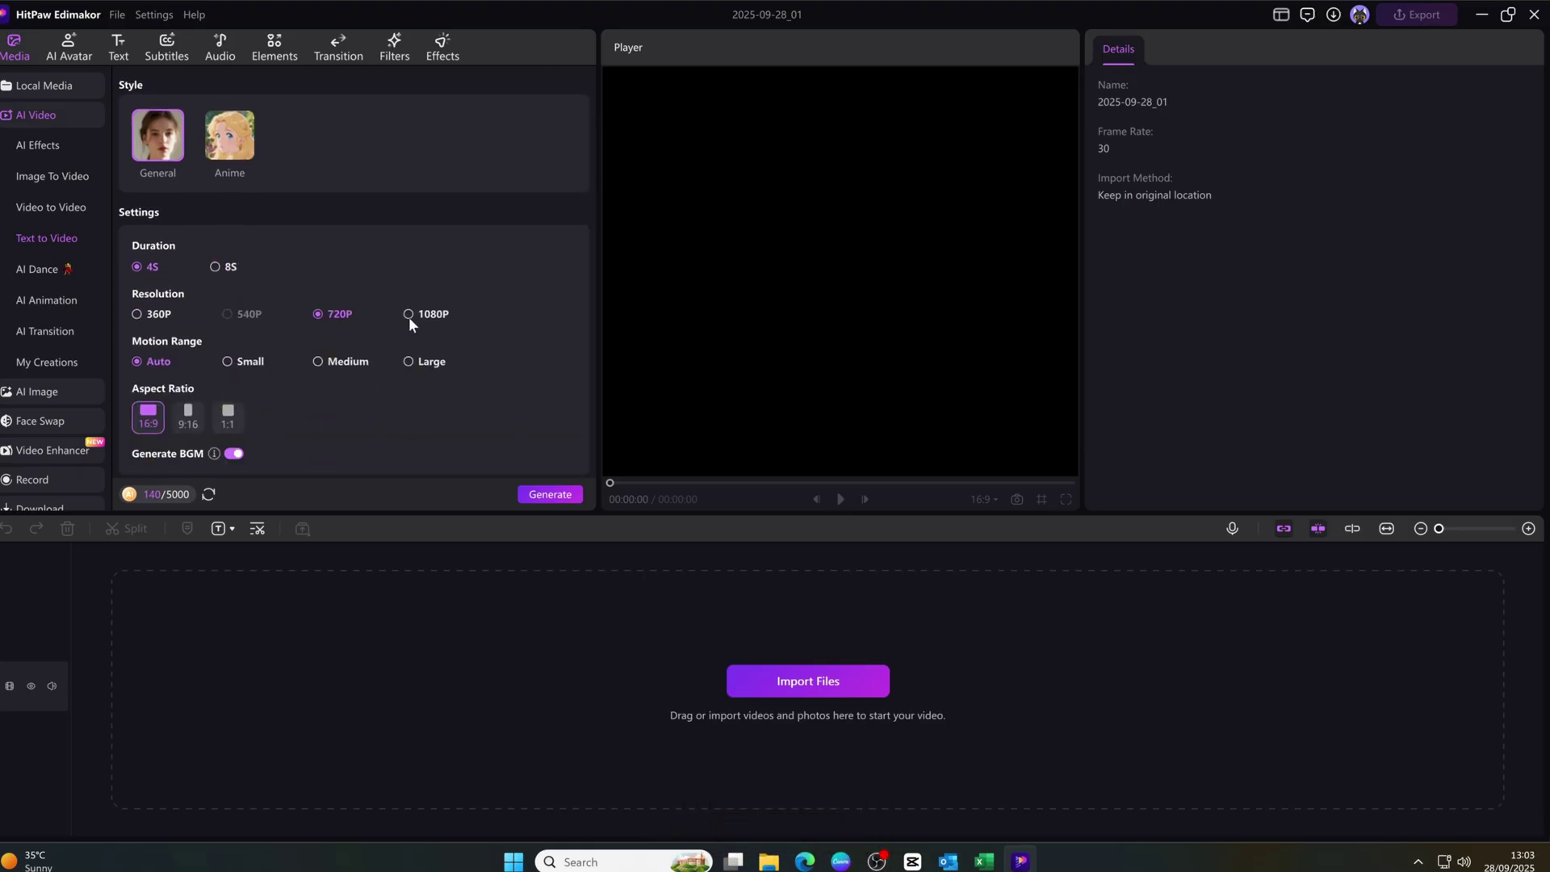
click(408, 315)
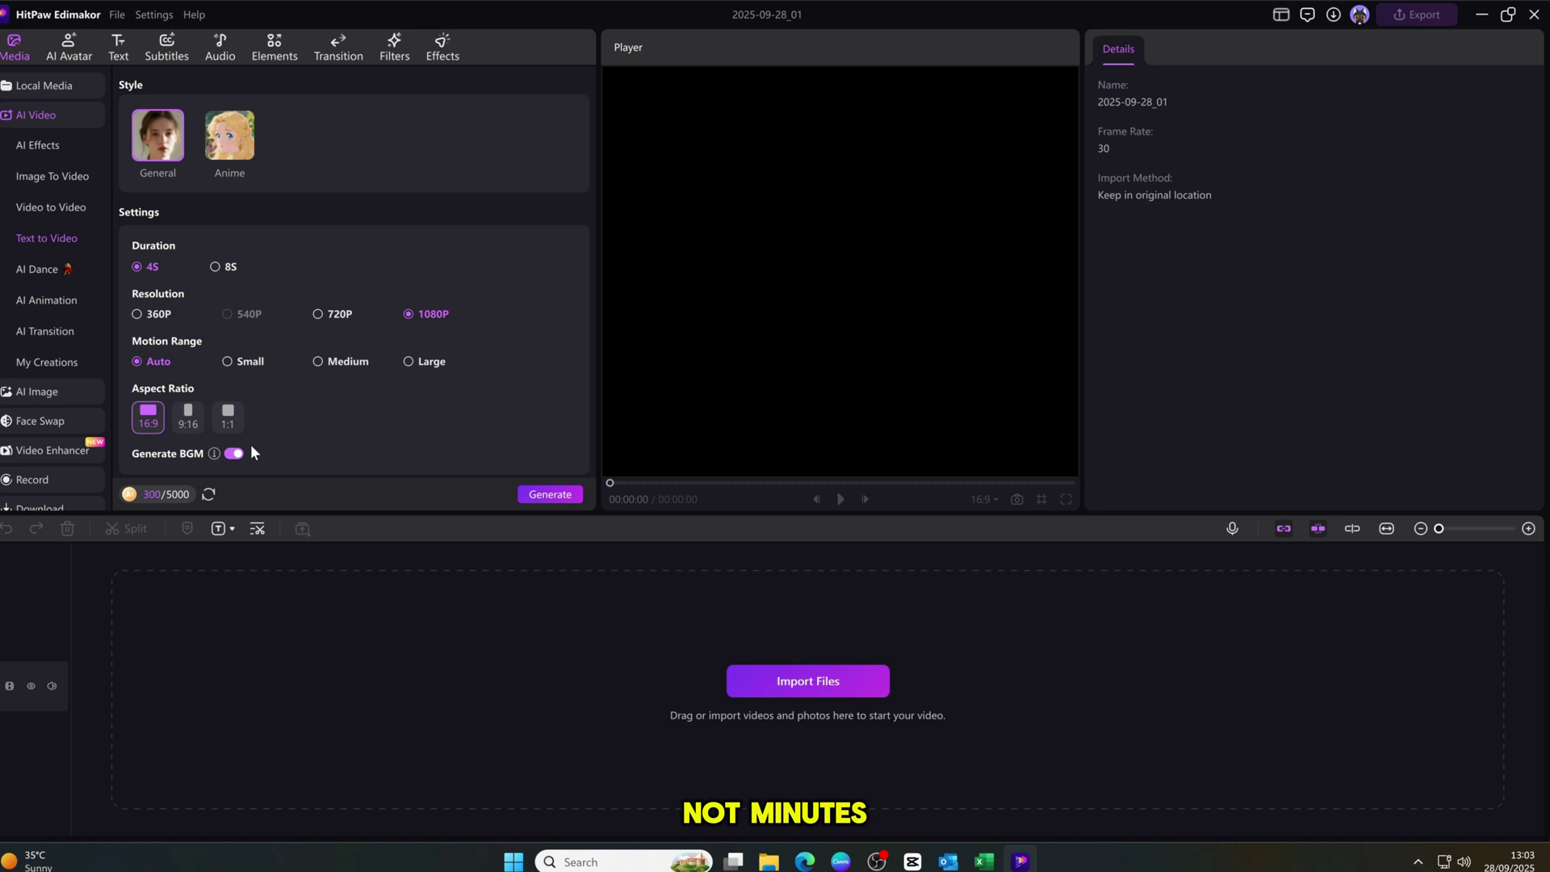
scroll(252, 442, up, 1)
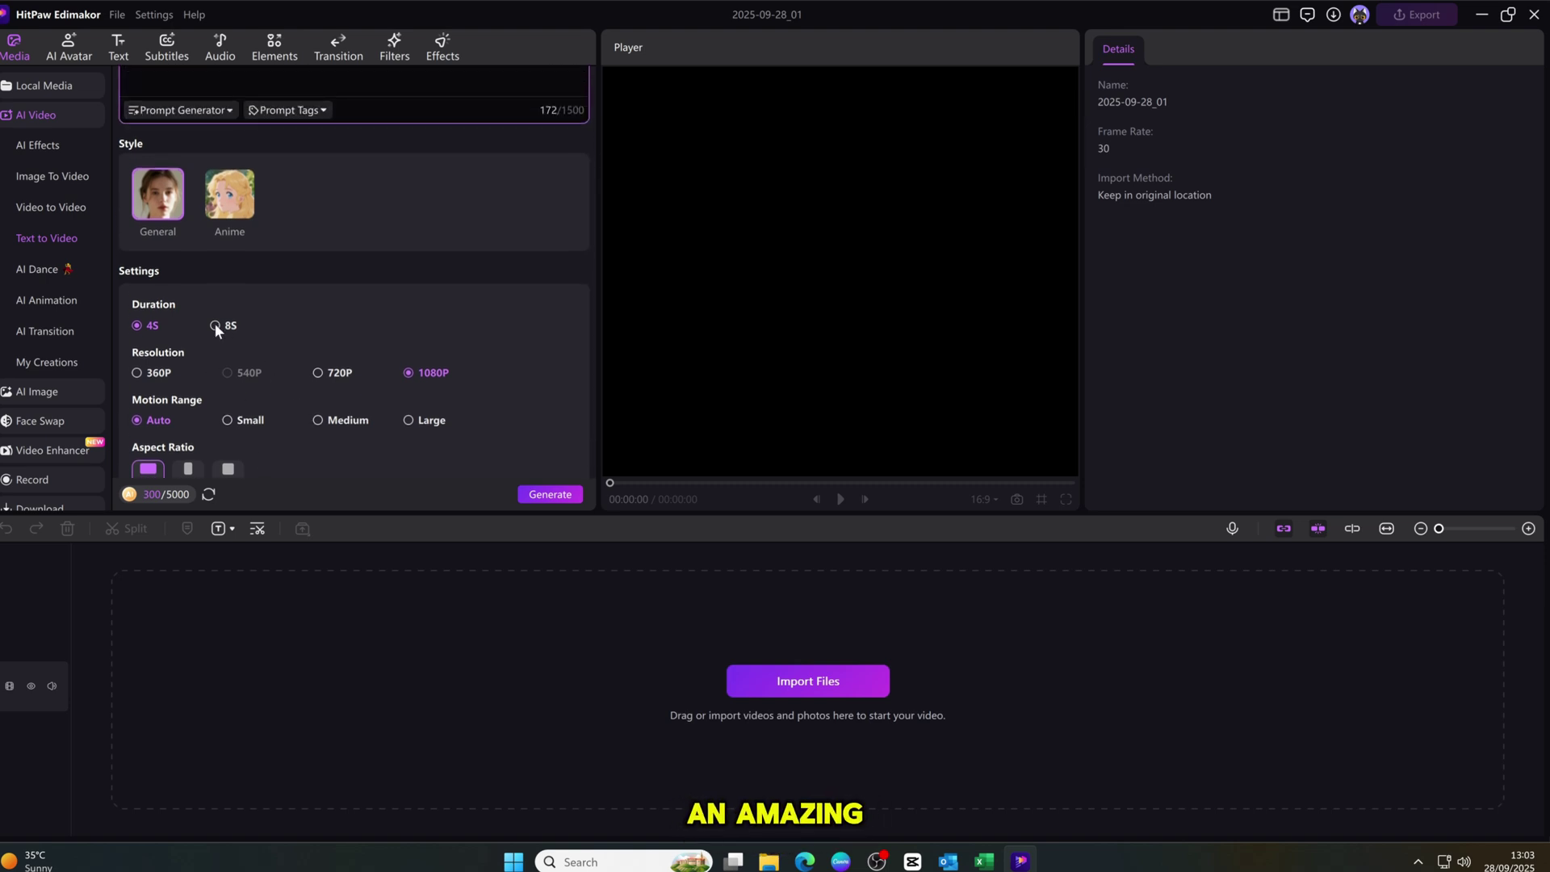
scroll(307, 404, down, 1)
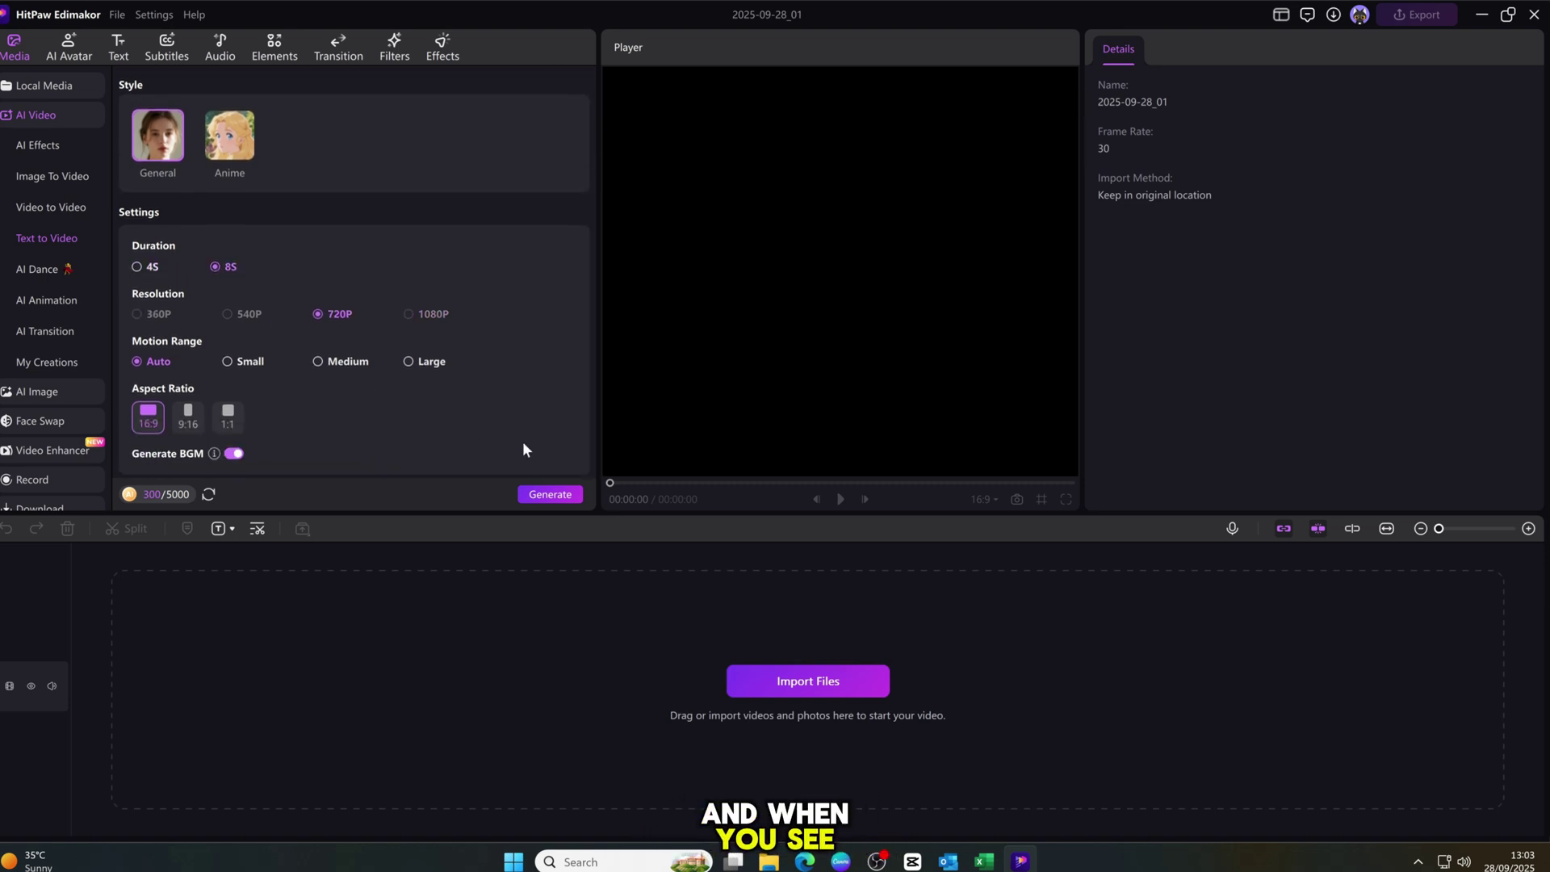
click(138, 266)
click(420, 313)
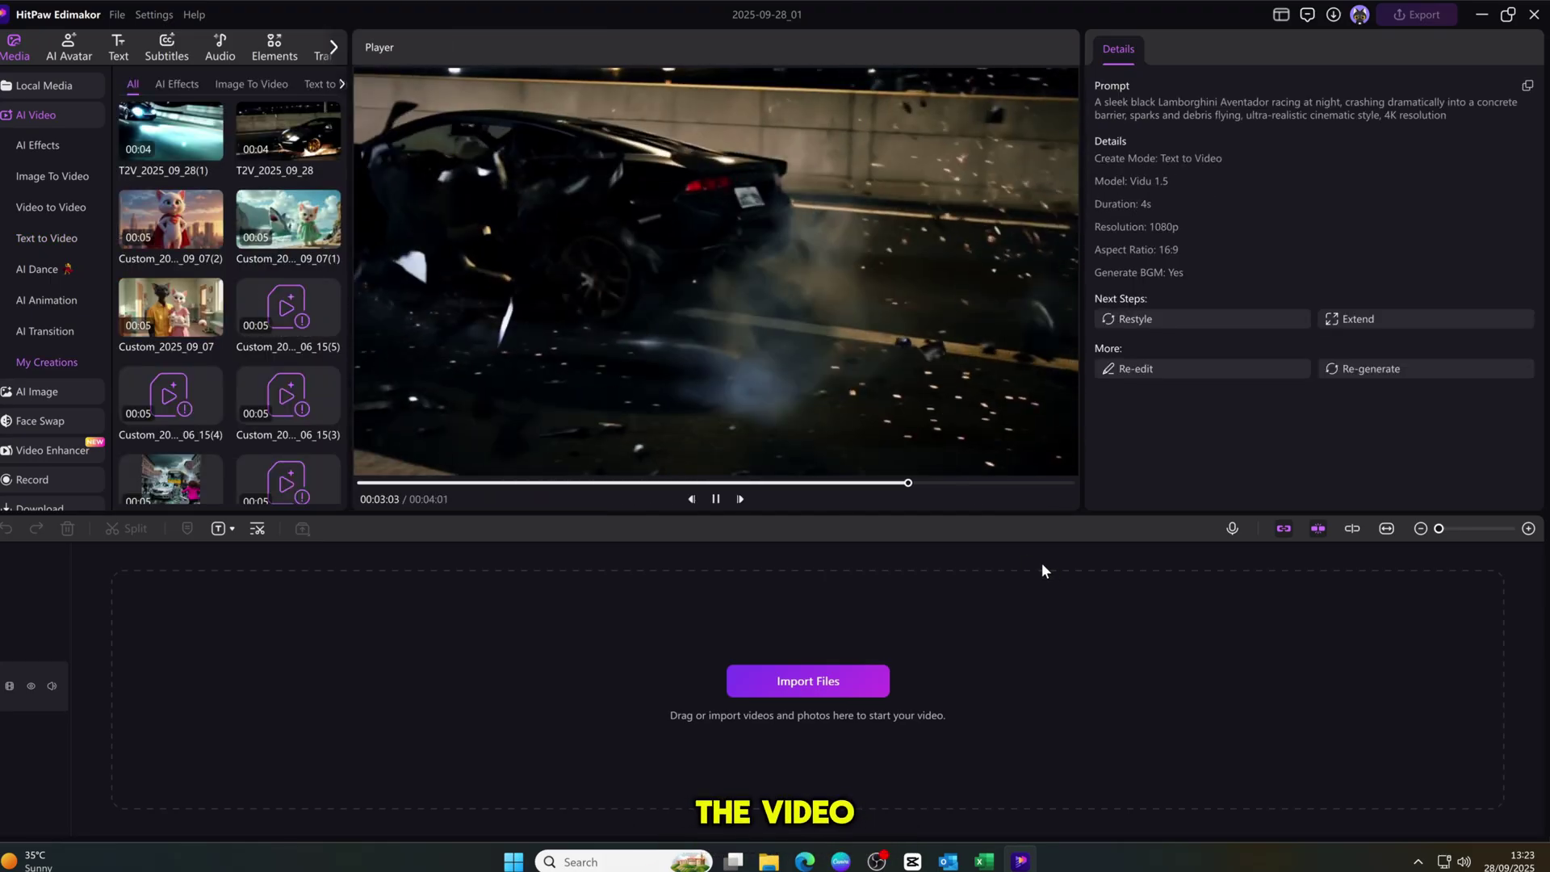
click(710, 500)
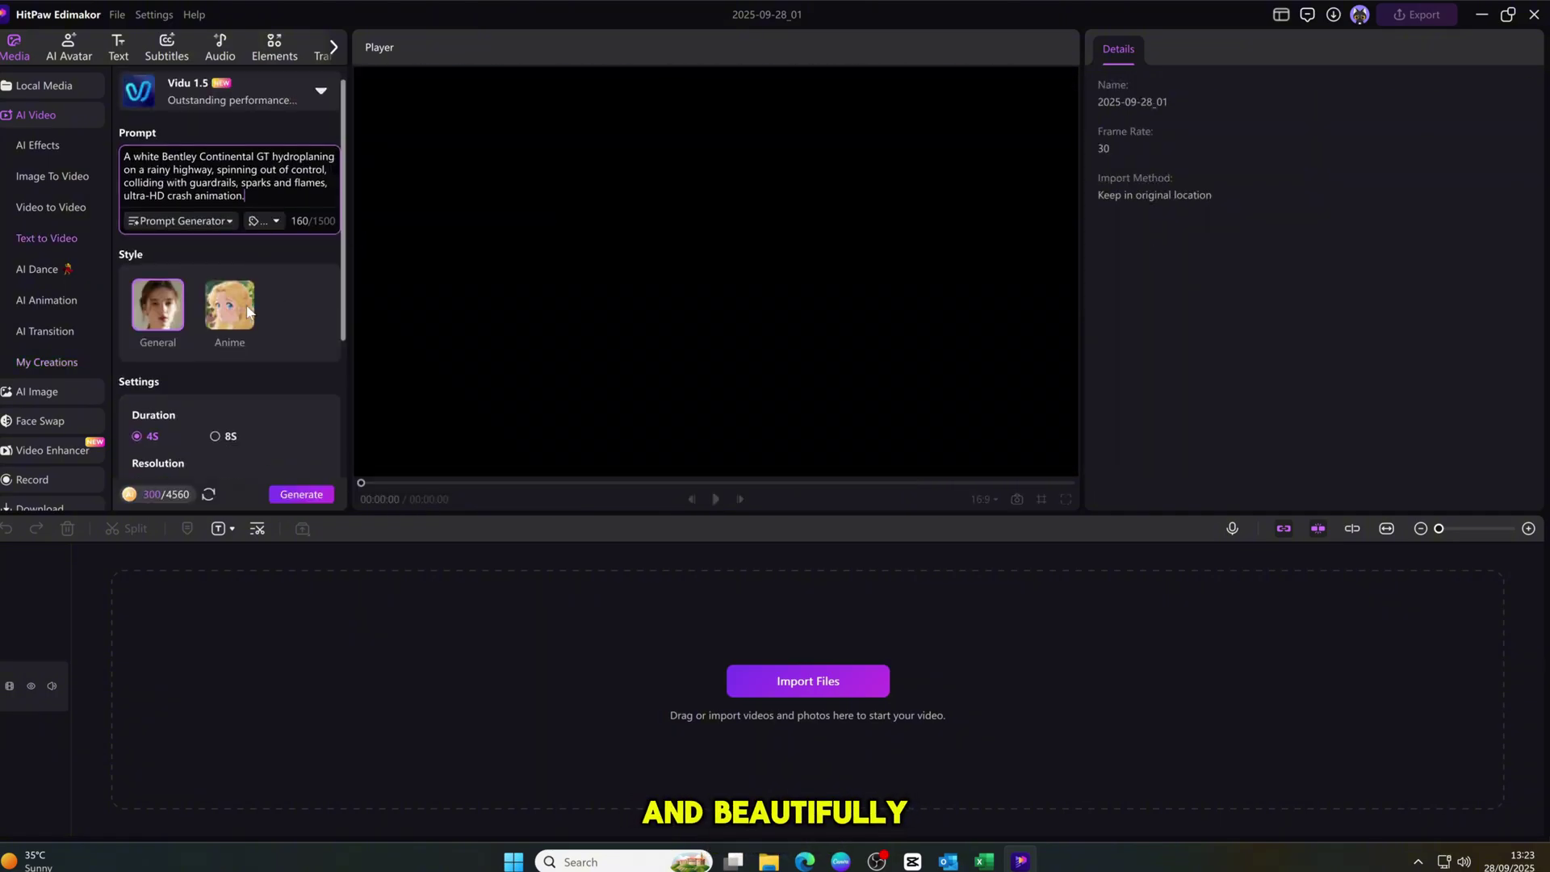
scroll(248, 312, down, 3)
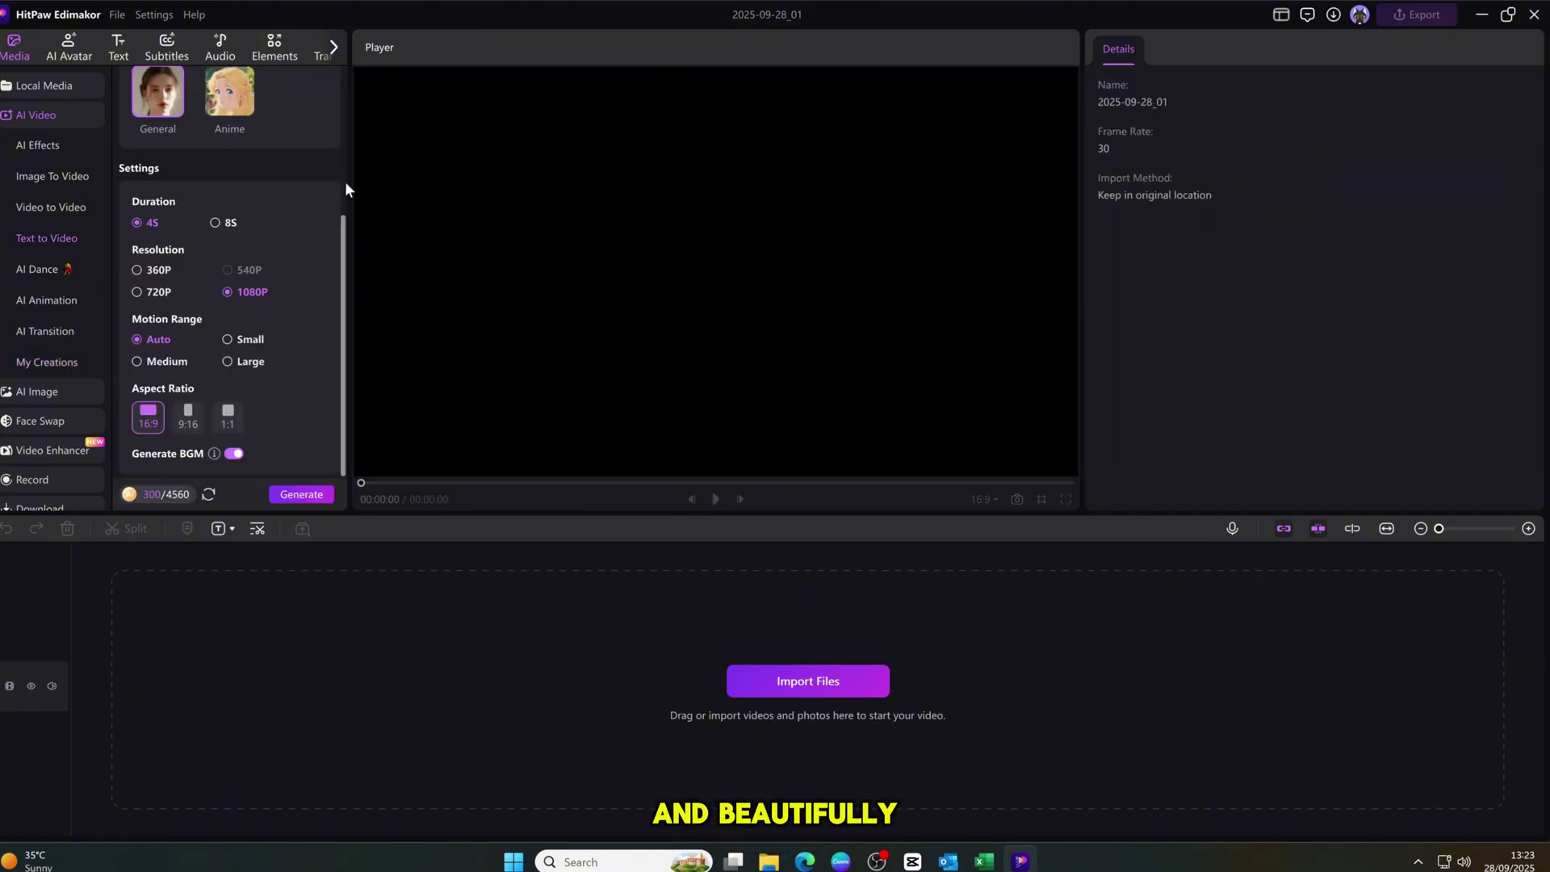
drag(349, 201, 590, 201)
Generate the text-to-video clip and preview the finished Lamborghini crash clips
click(535, 493)
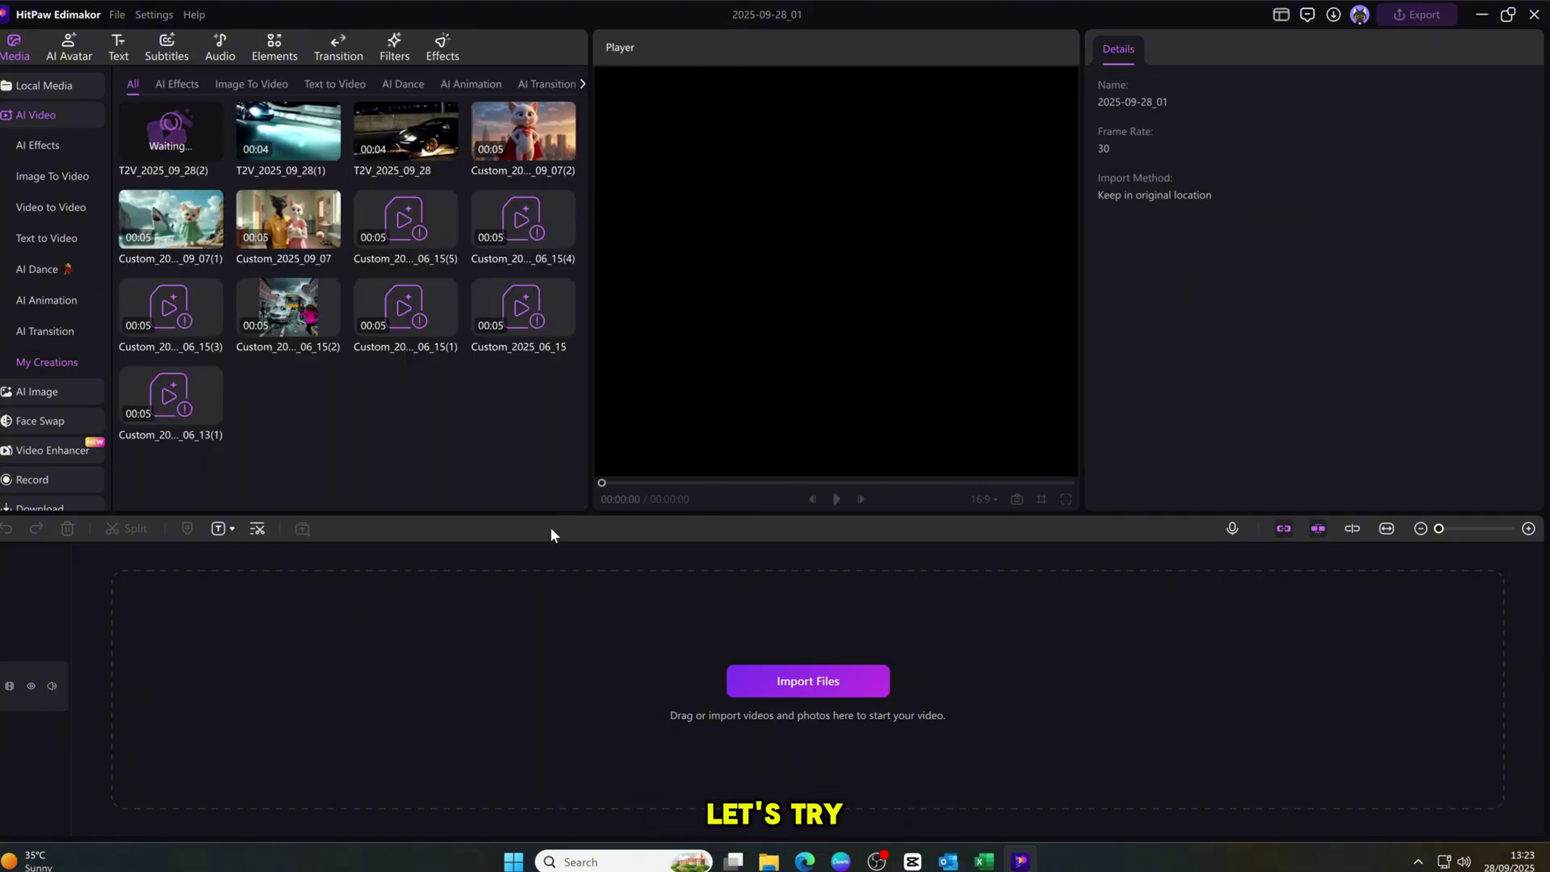
click(300, 137)
click(386, 144)
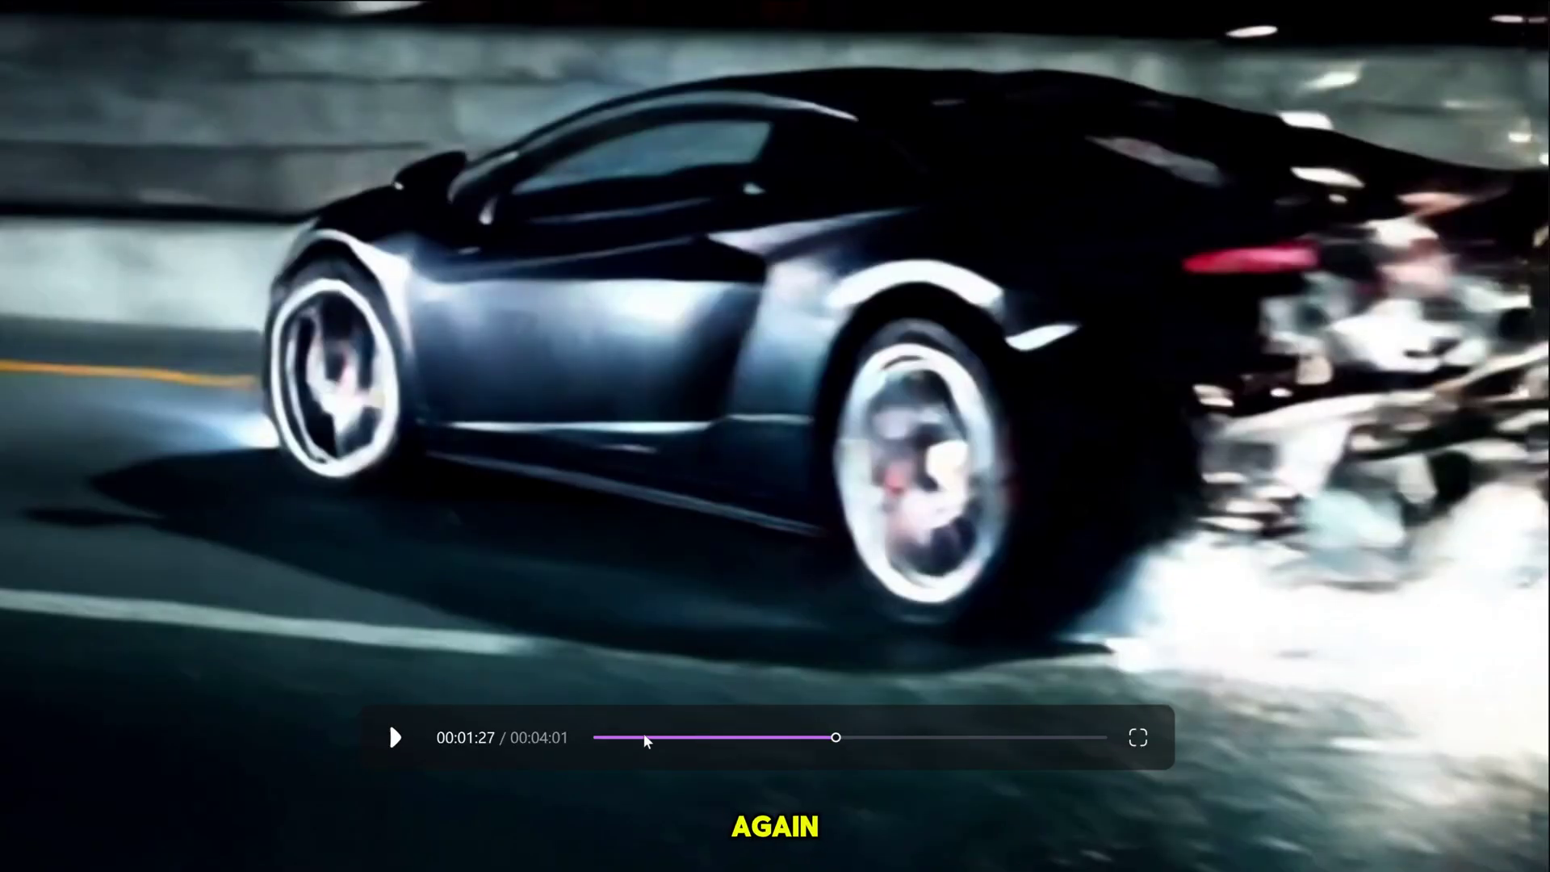
click(596, 737)
click(396, 737)
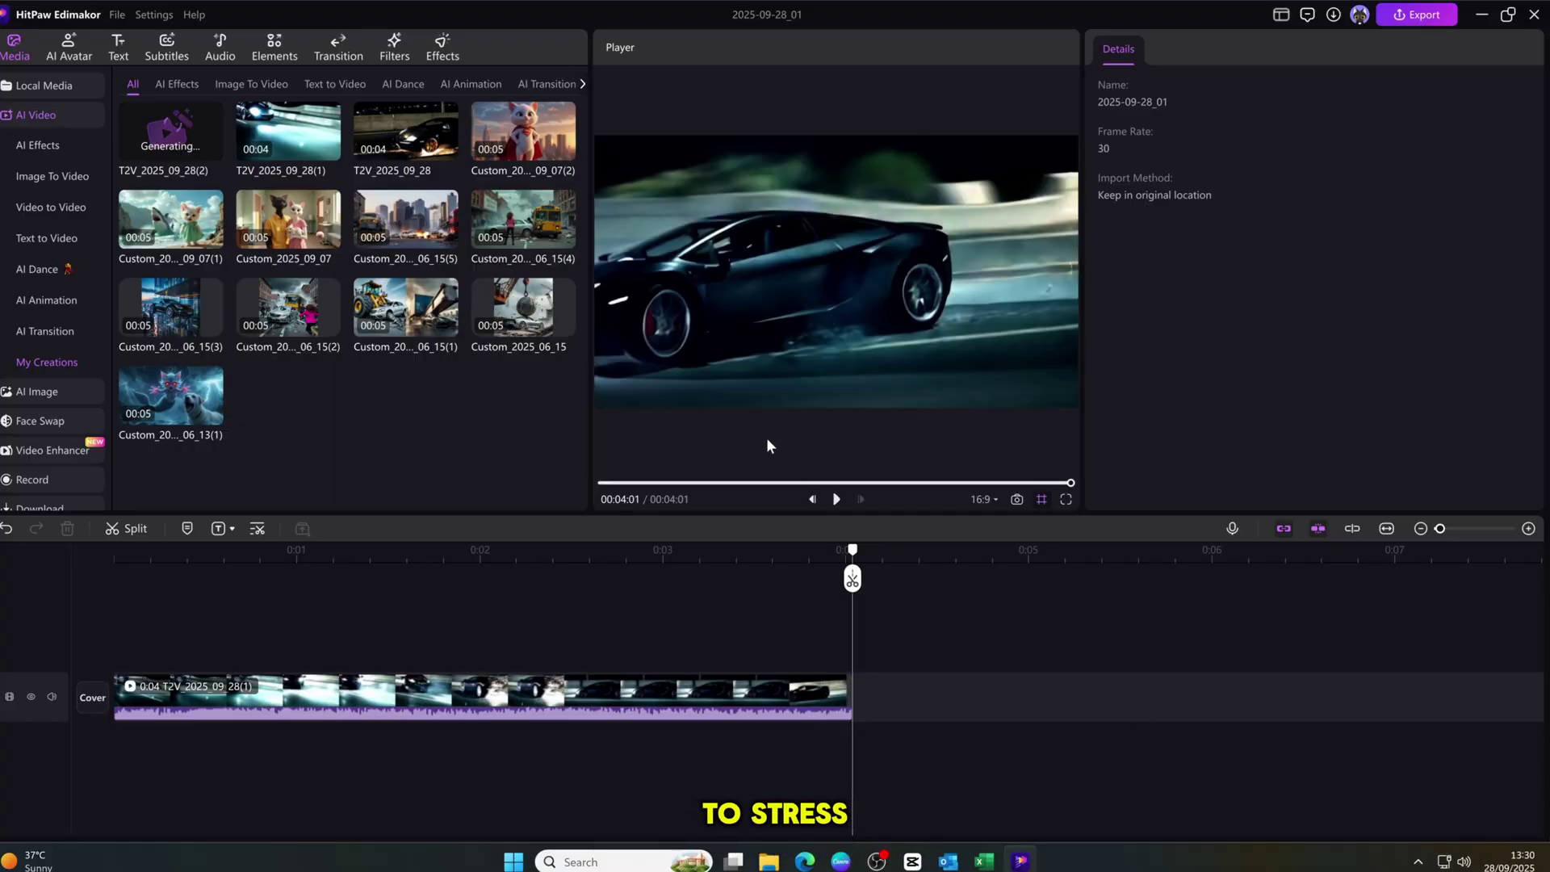
Rewind the timeline to the crash clip's start and switch to Image to Video
drag(853, 555, 107, 564)
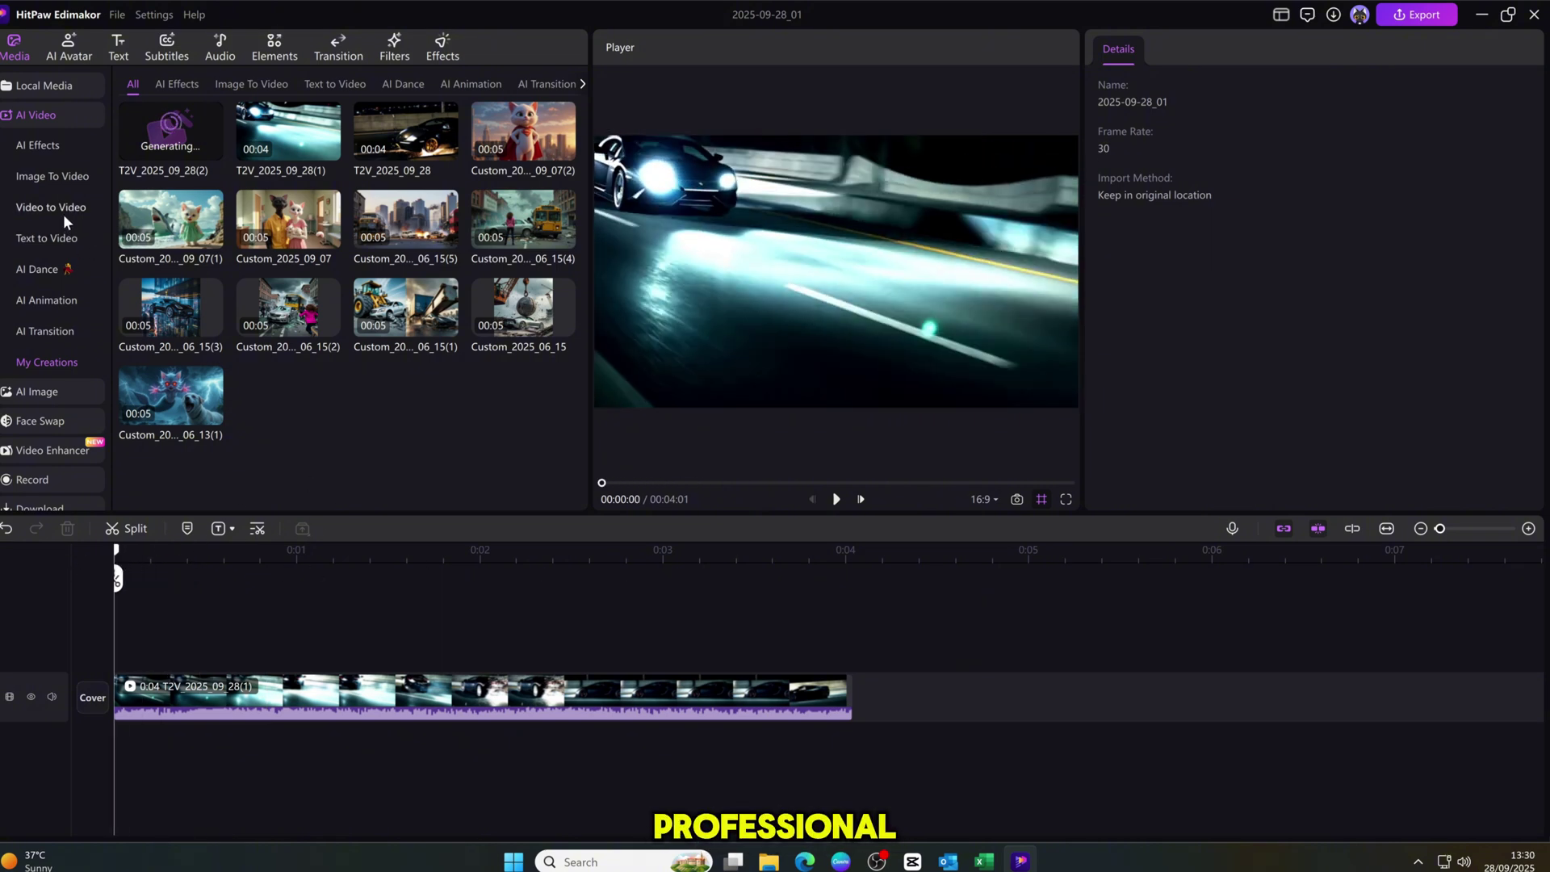
mouse_move(172, 247)
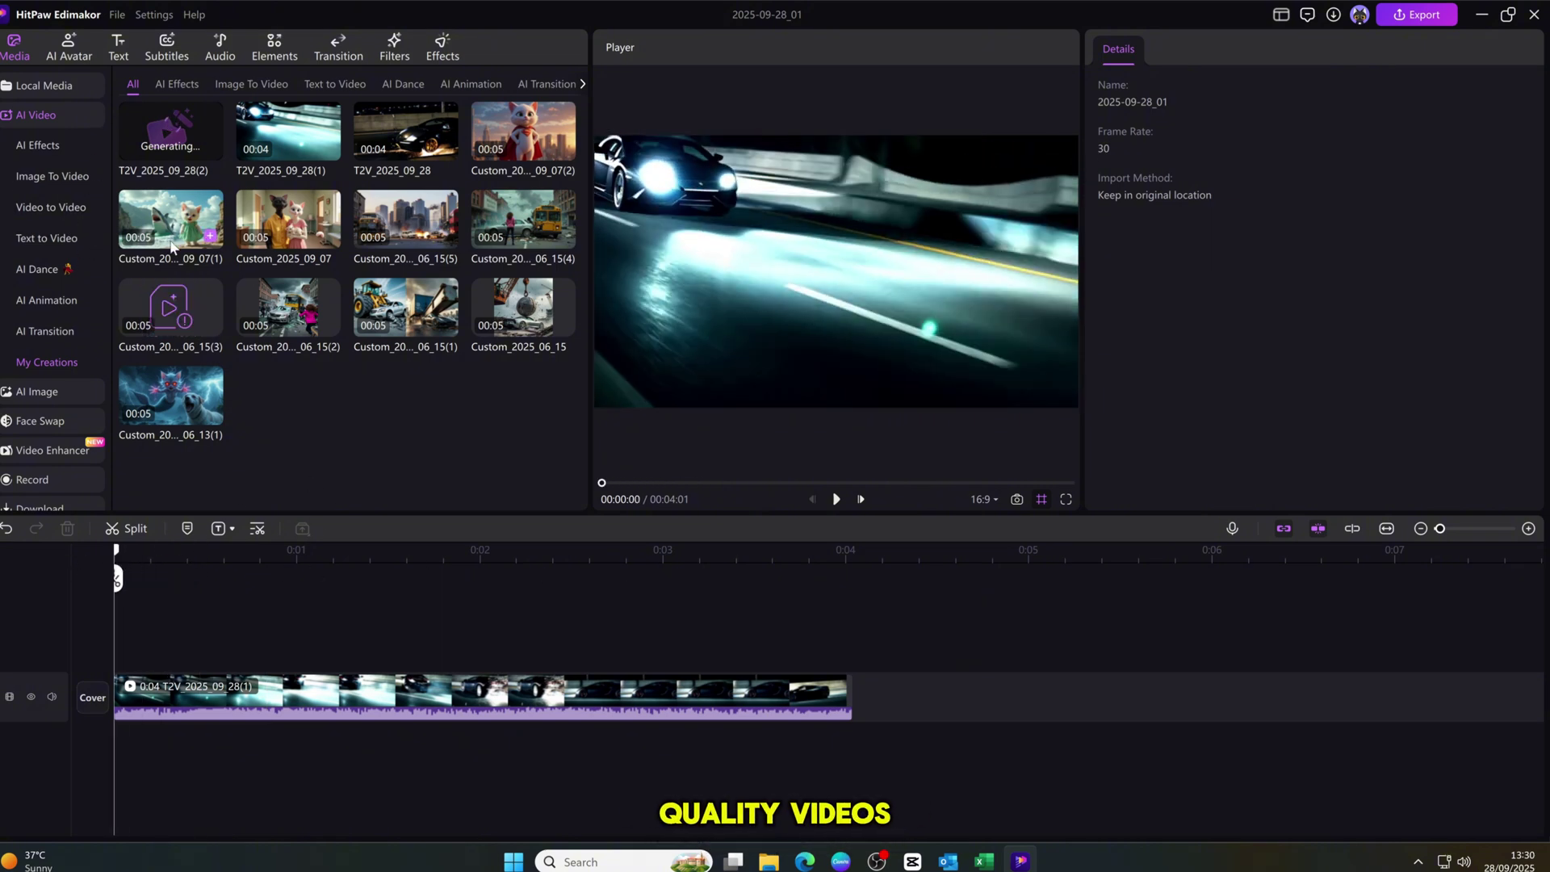
click(61, 180)
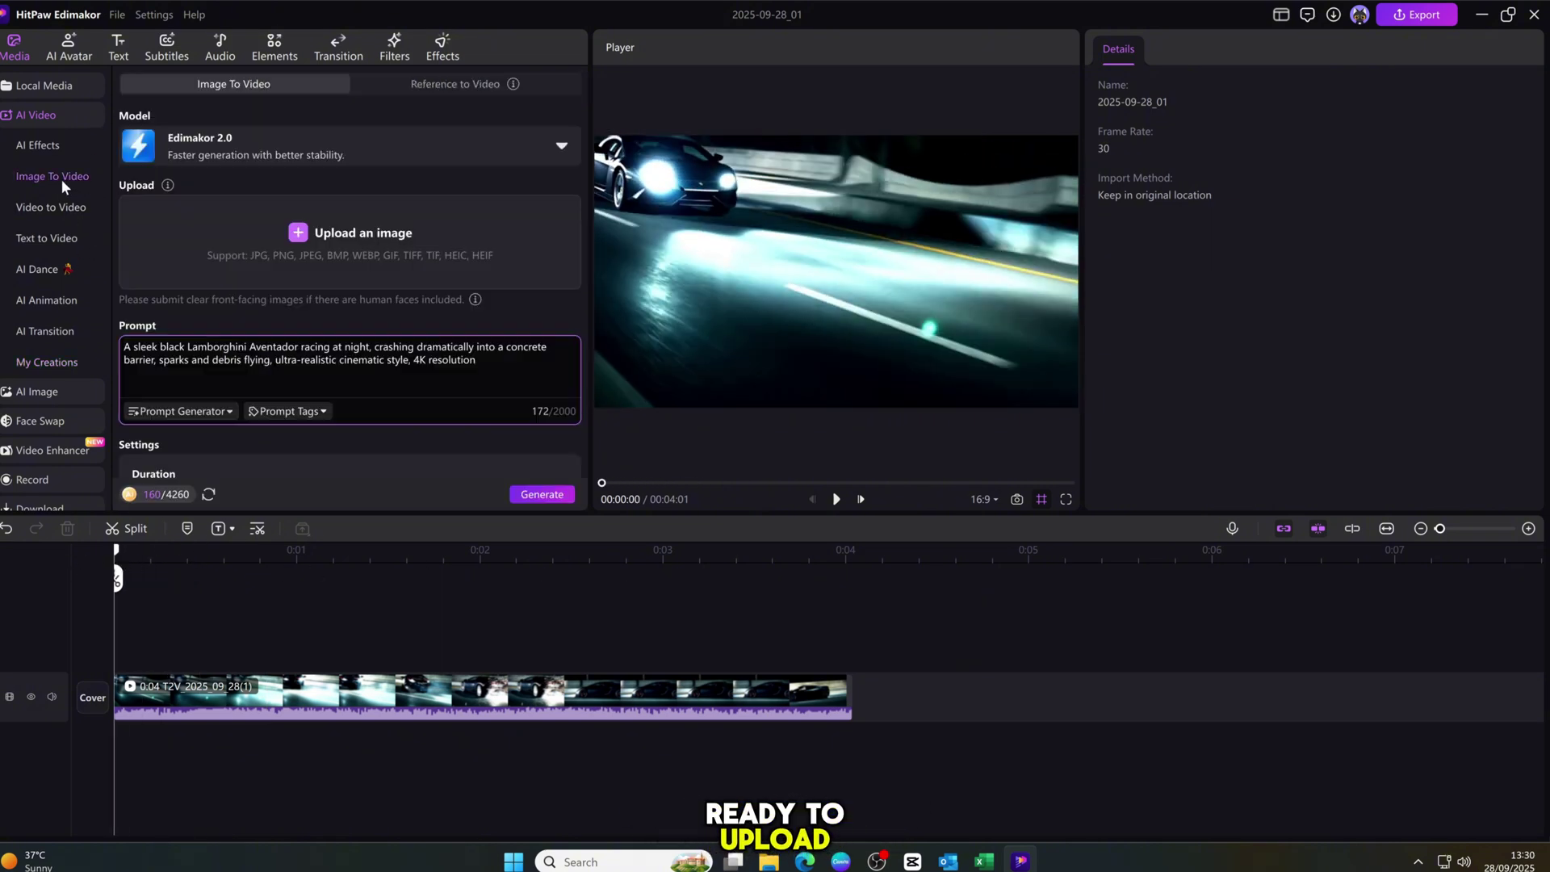
Upload the snowy SUV image from D:\QTECH\car crush
click(428, 238)
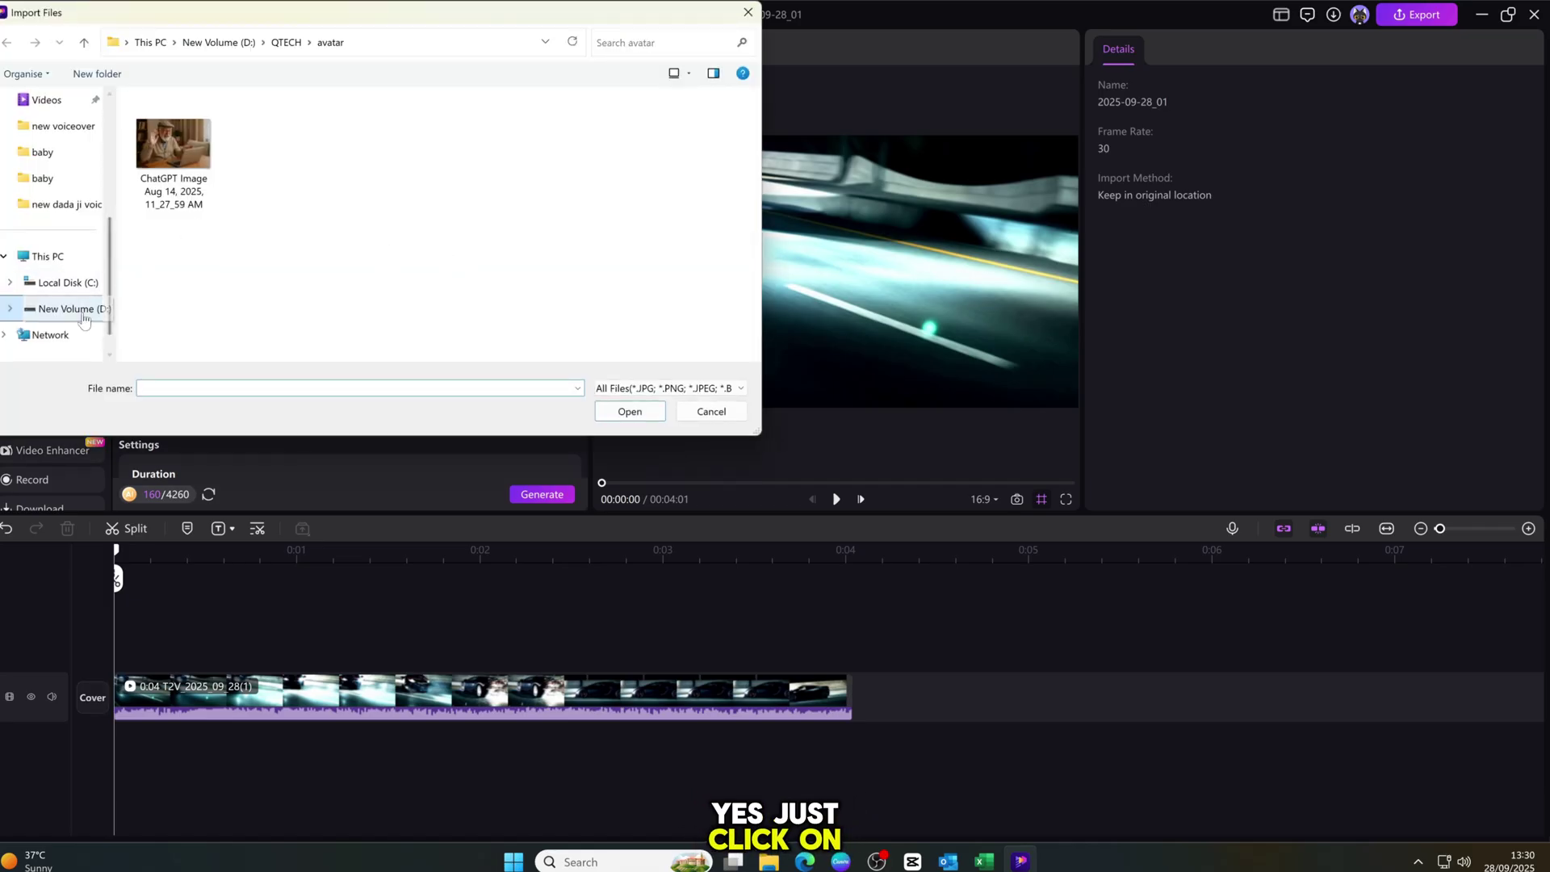
click(73, 308)
double_click(648, 123)
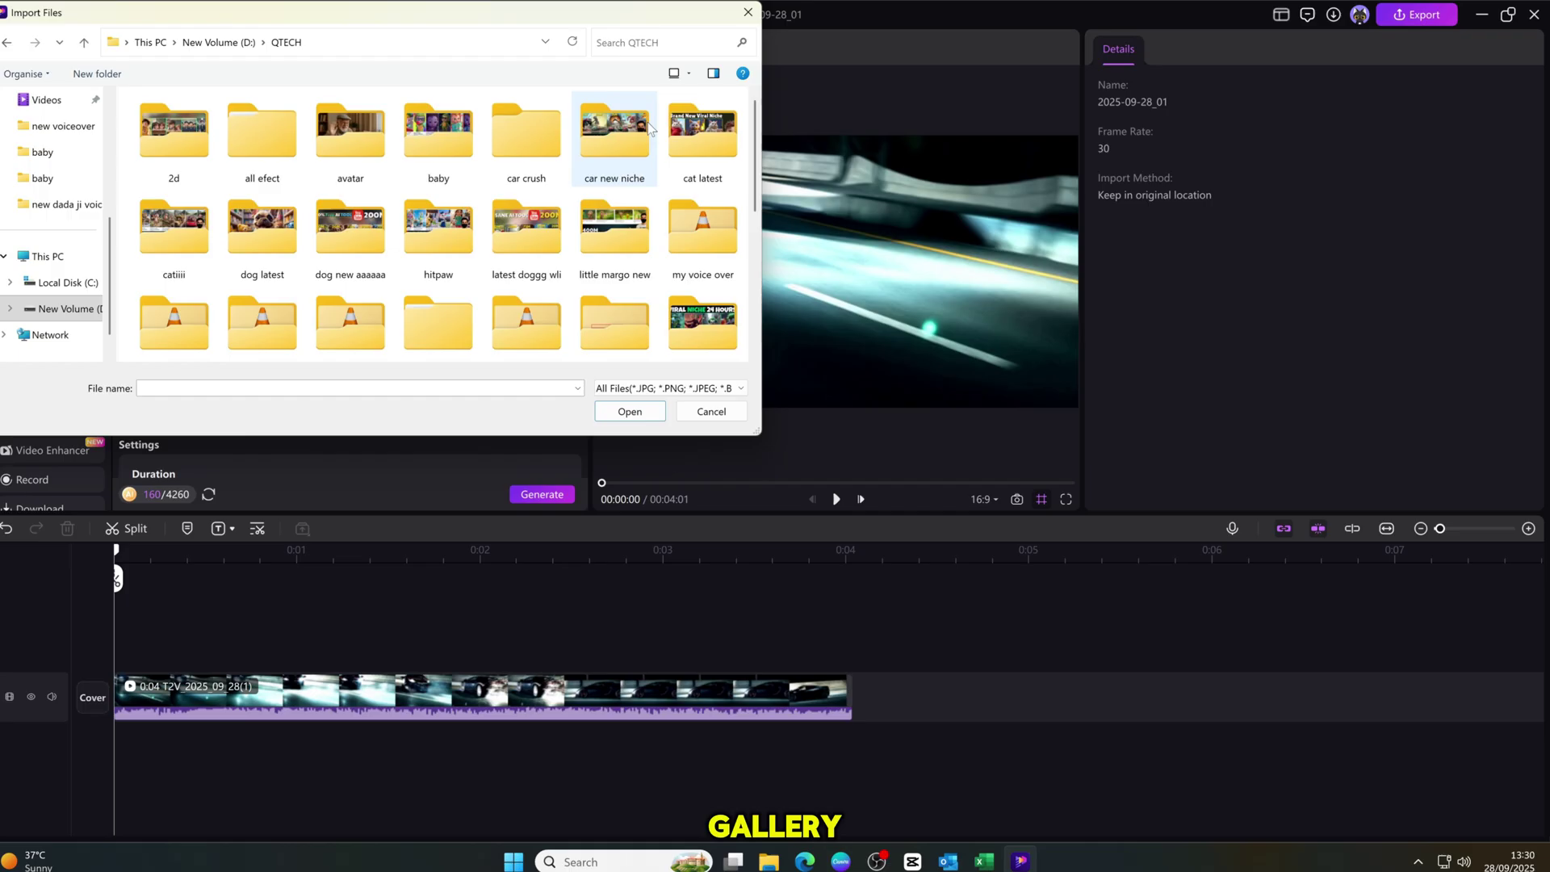
double_click(523, 138)
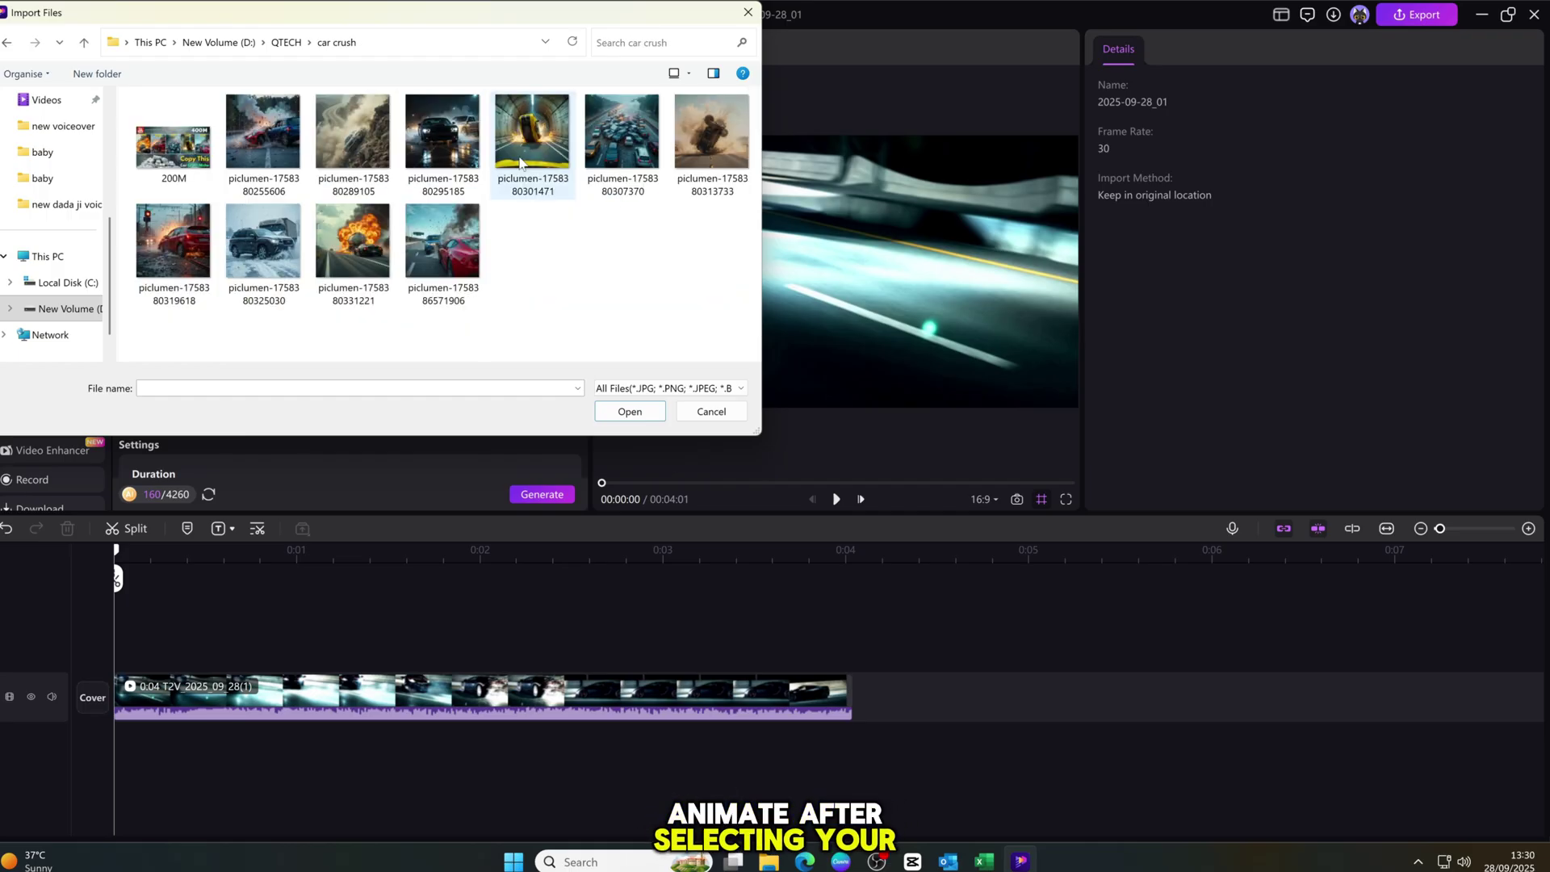
double_click(289, 272)
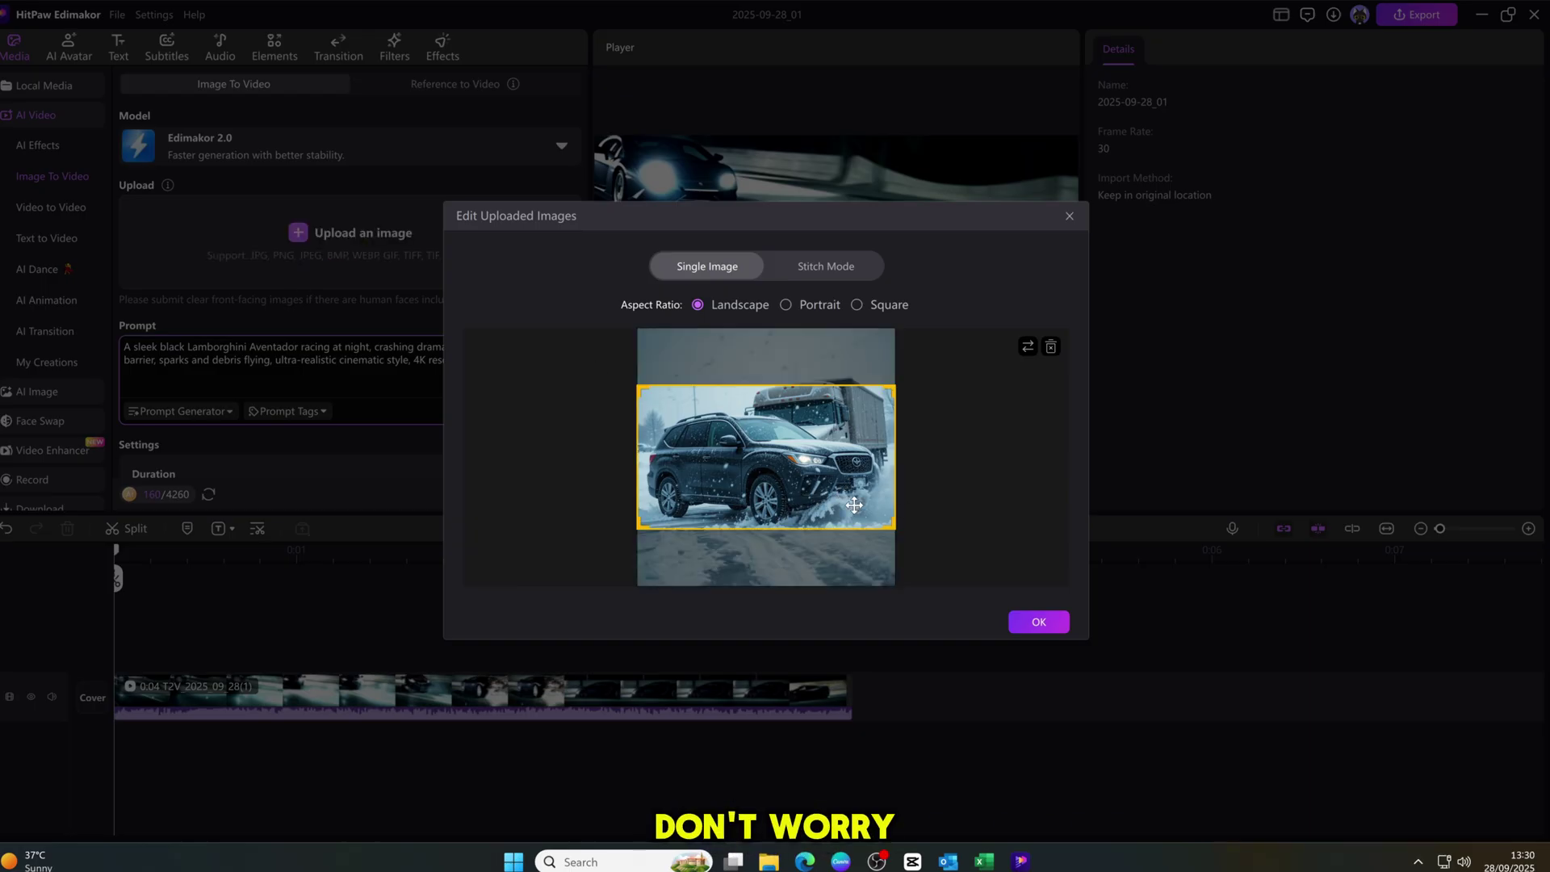
click(1035, 623)
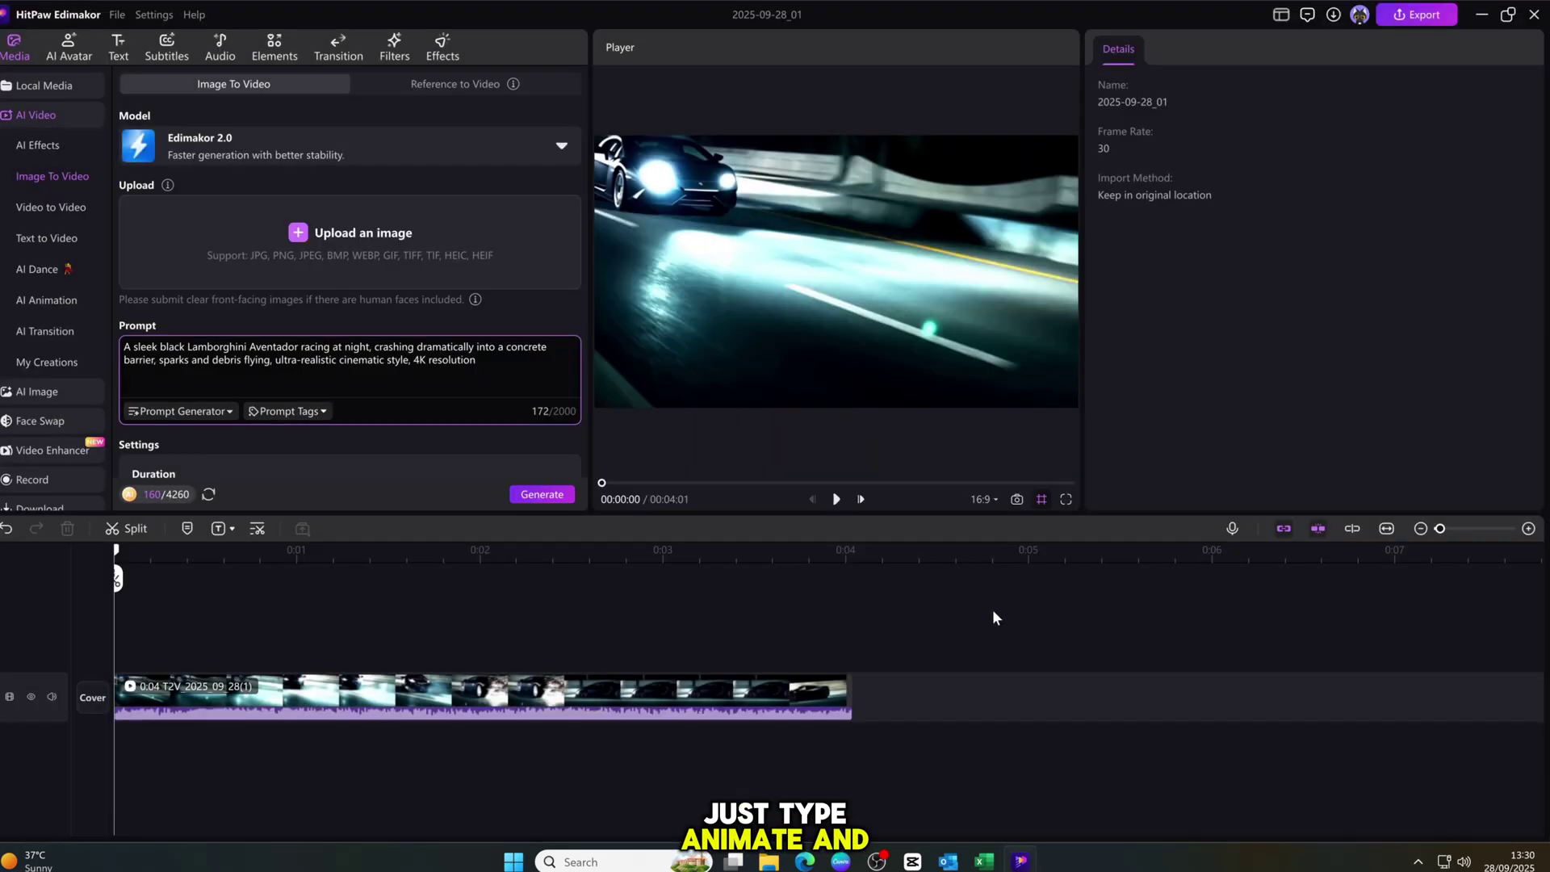
Add Crane Up camera movement at 5S, 1080P and generate the clip
scroll(434, 352, down, 3)
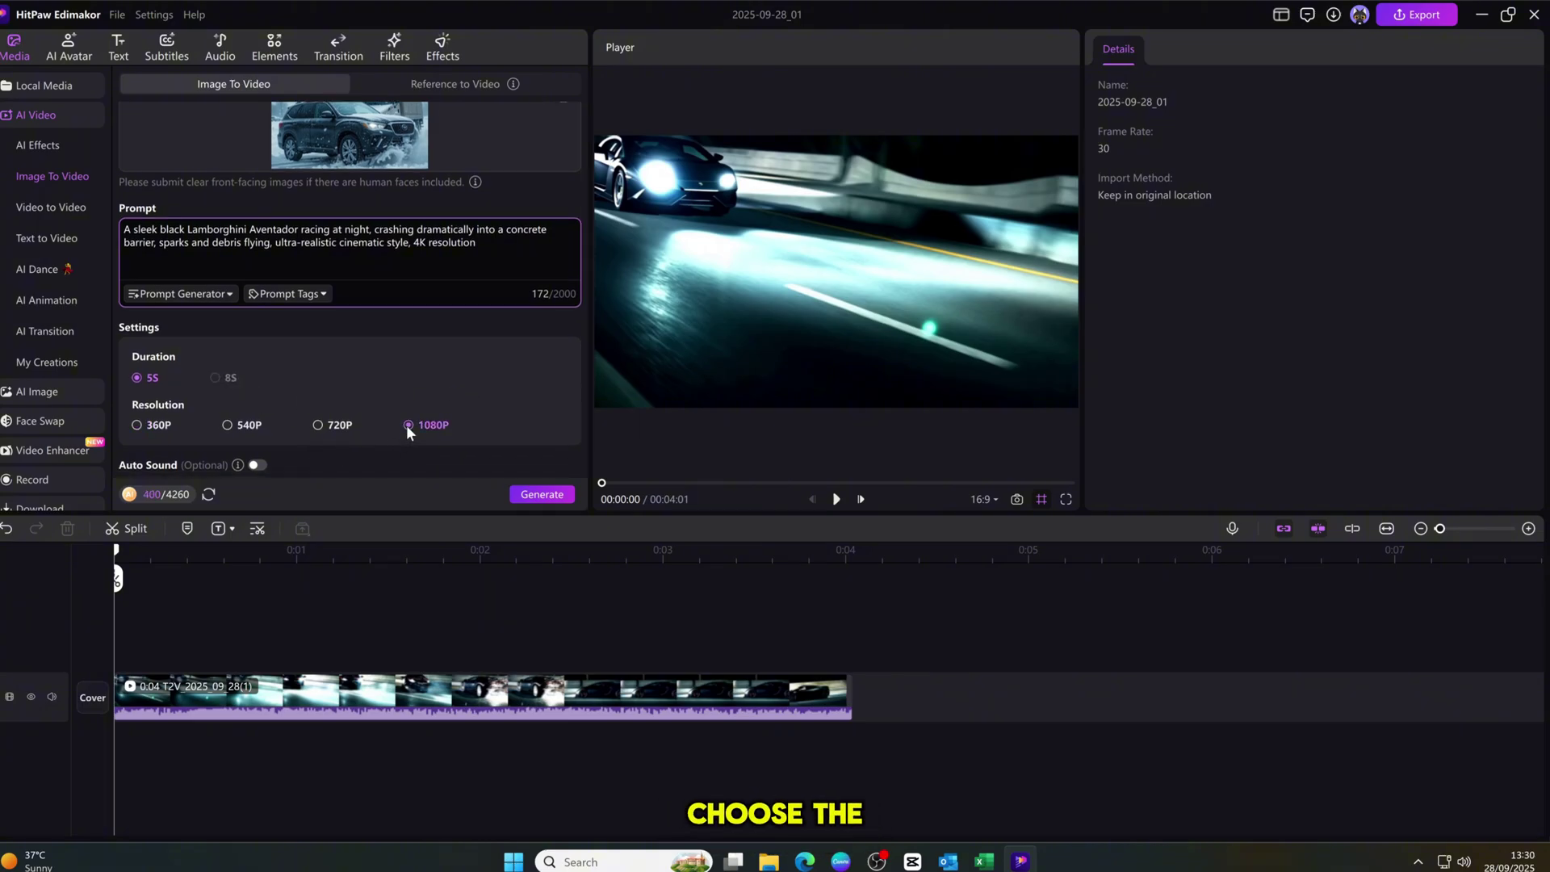
scroll(396, 371, down, 3)
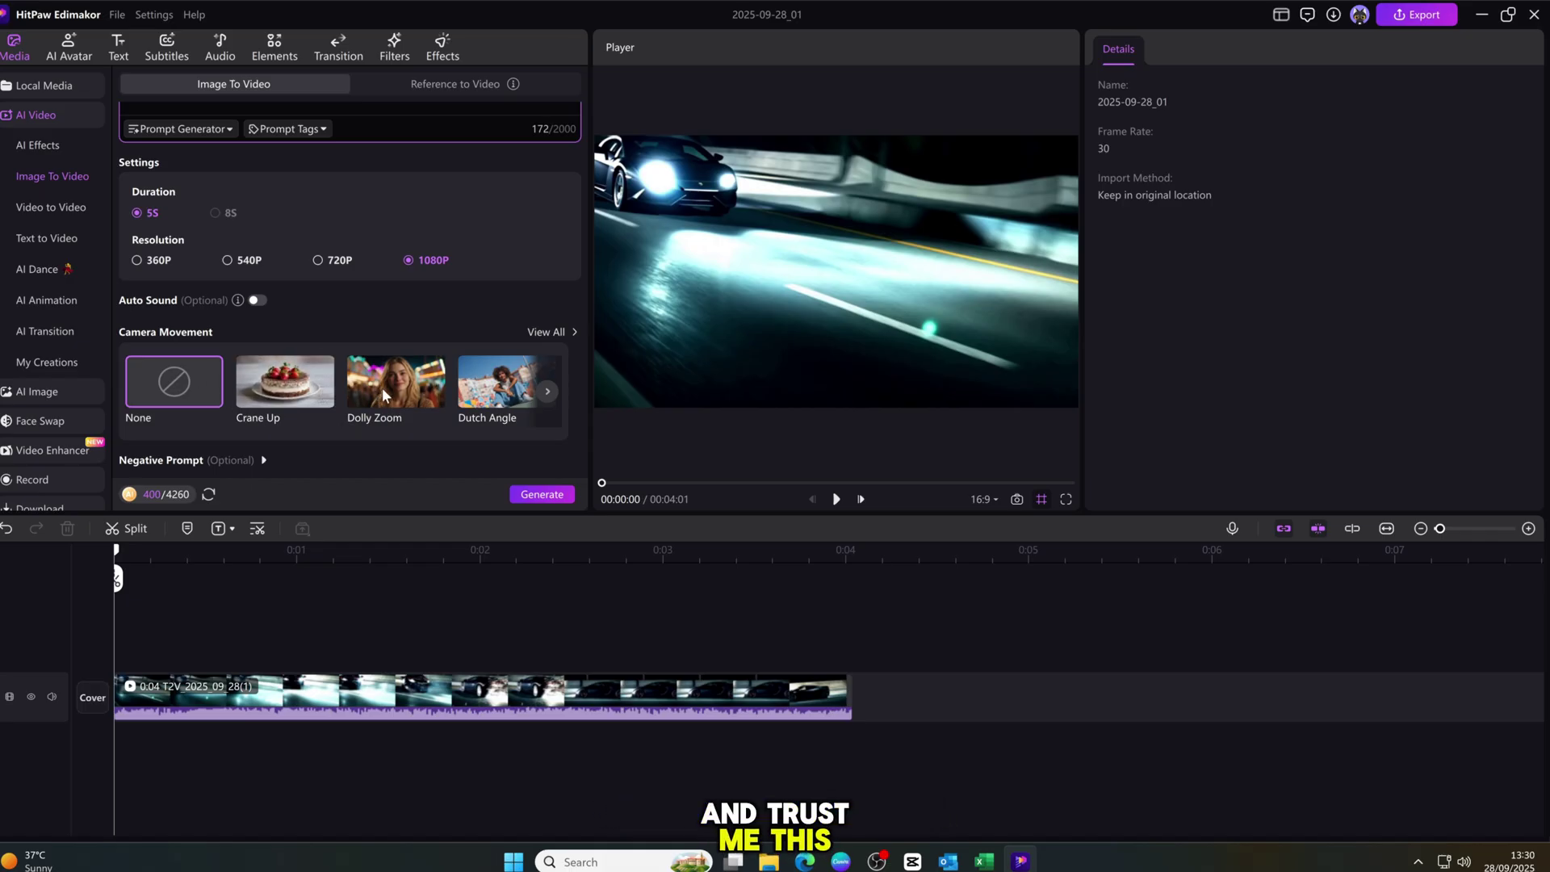
click(316, 394)
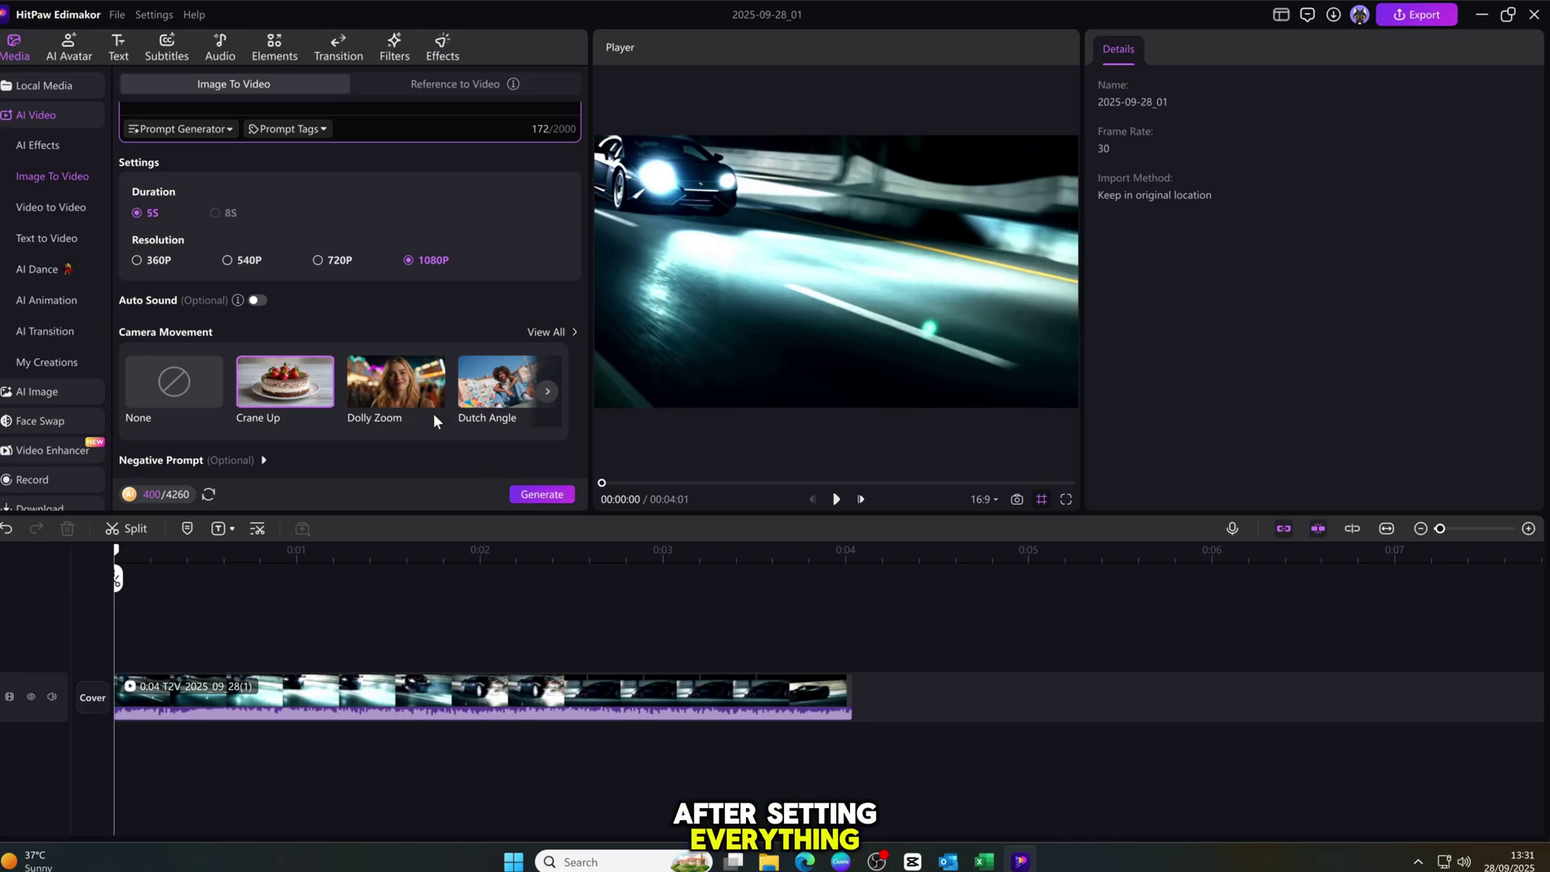
click(539, 494)
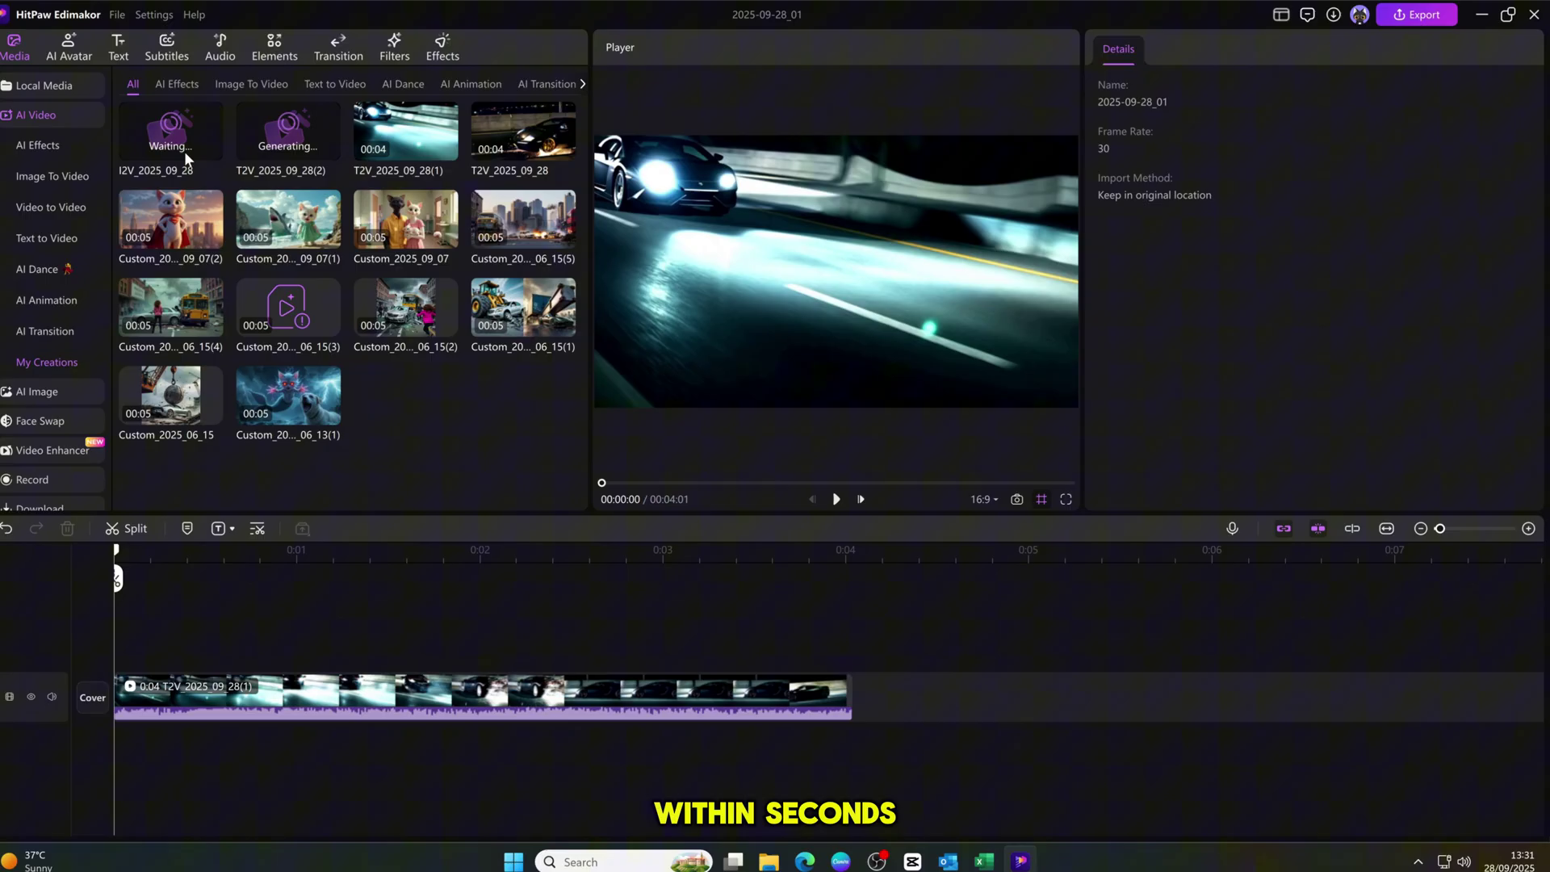
Play the finished I2V_2025_09_28 snowy SUV clip full screen
click(836, 499)
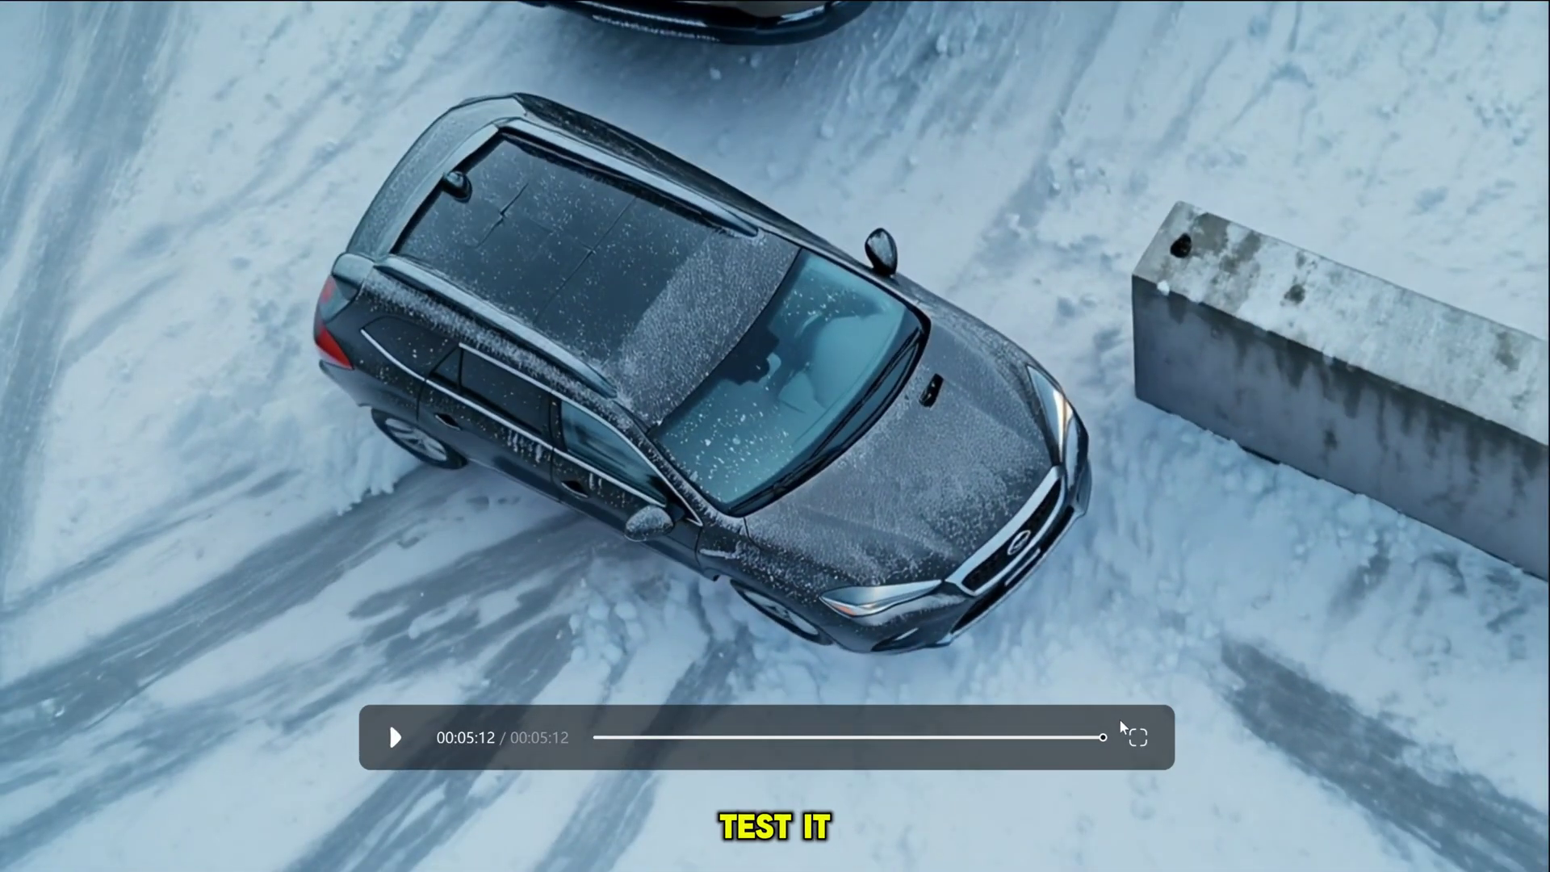
Exit full screen and upload the burning tanker highway image to Image to Video
click(1133, 733)
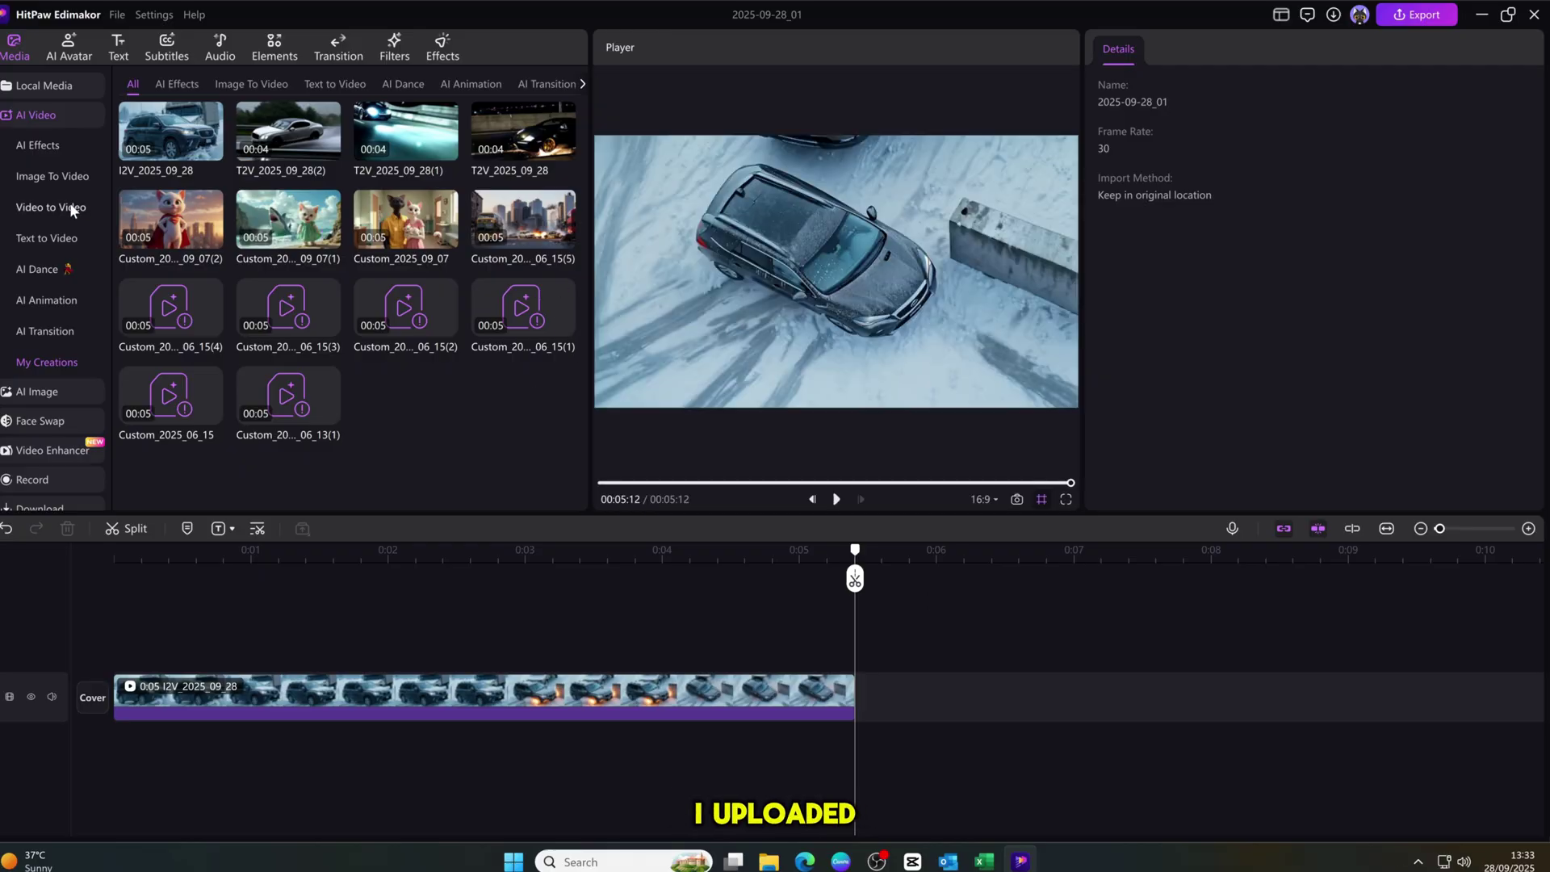
click(40, 177)
scroll(303, 242, up, 5)
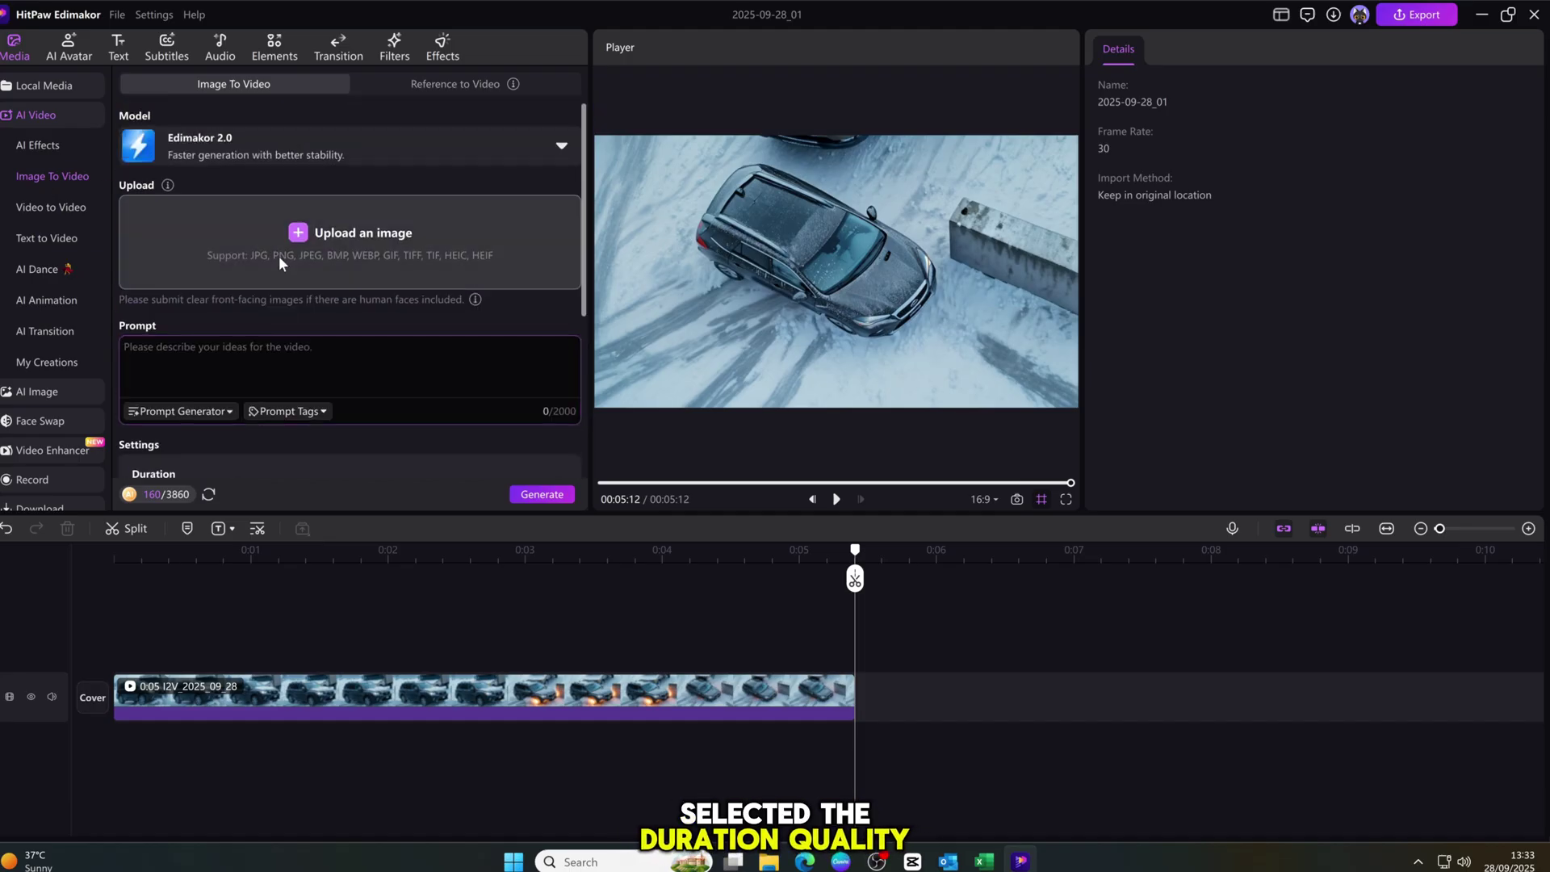
click(282, 236)
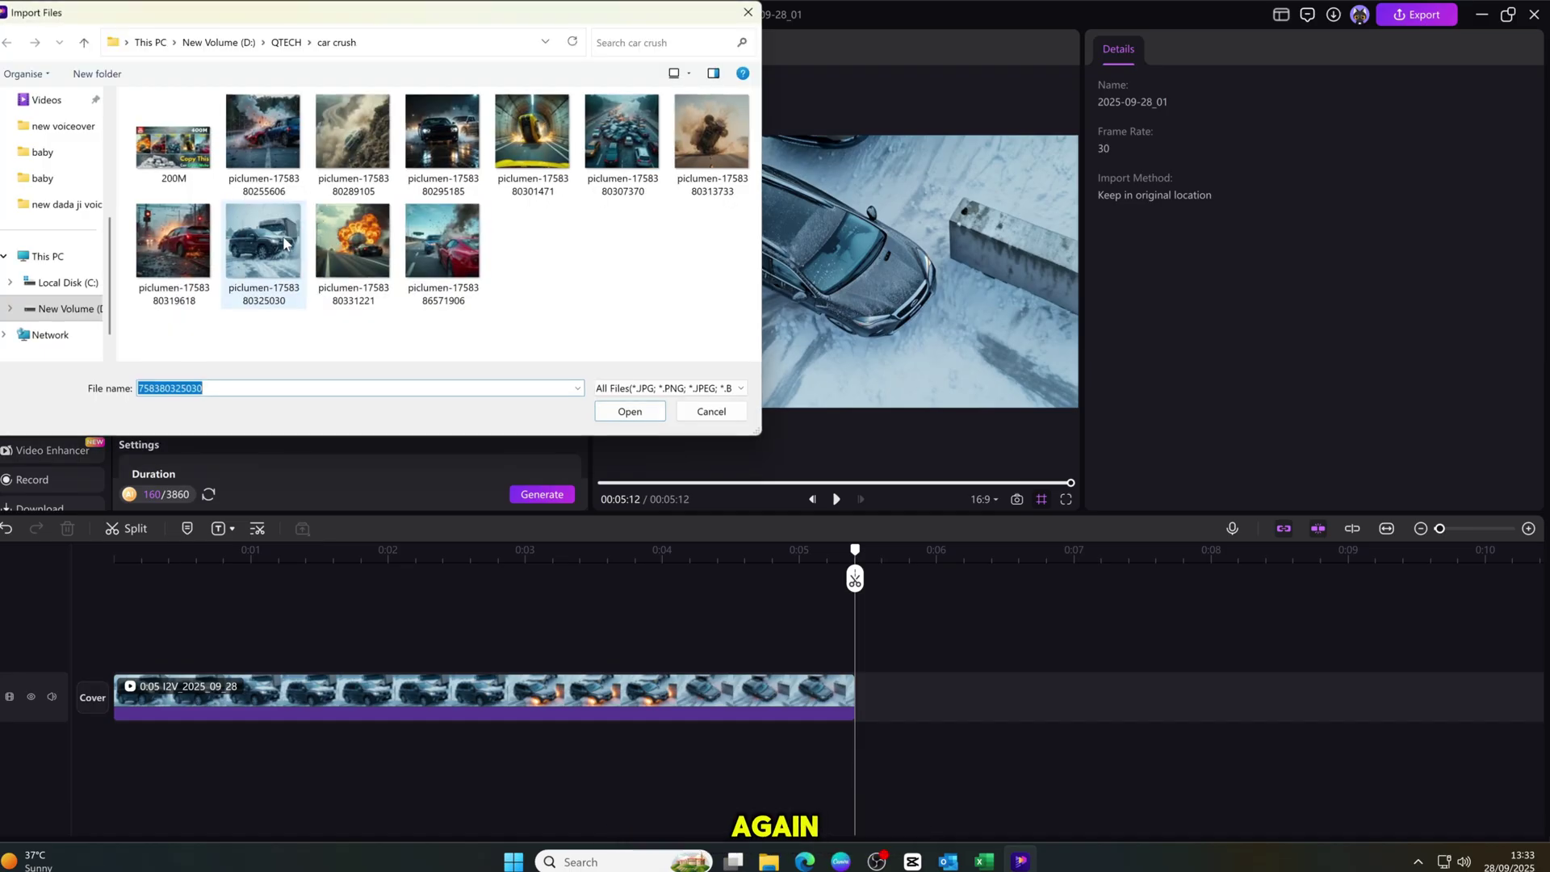
double_click(381, 271)
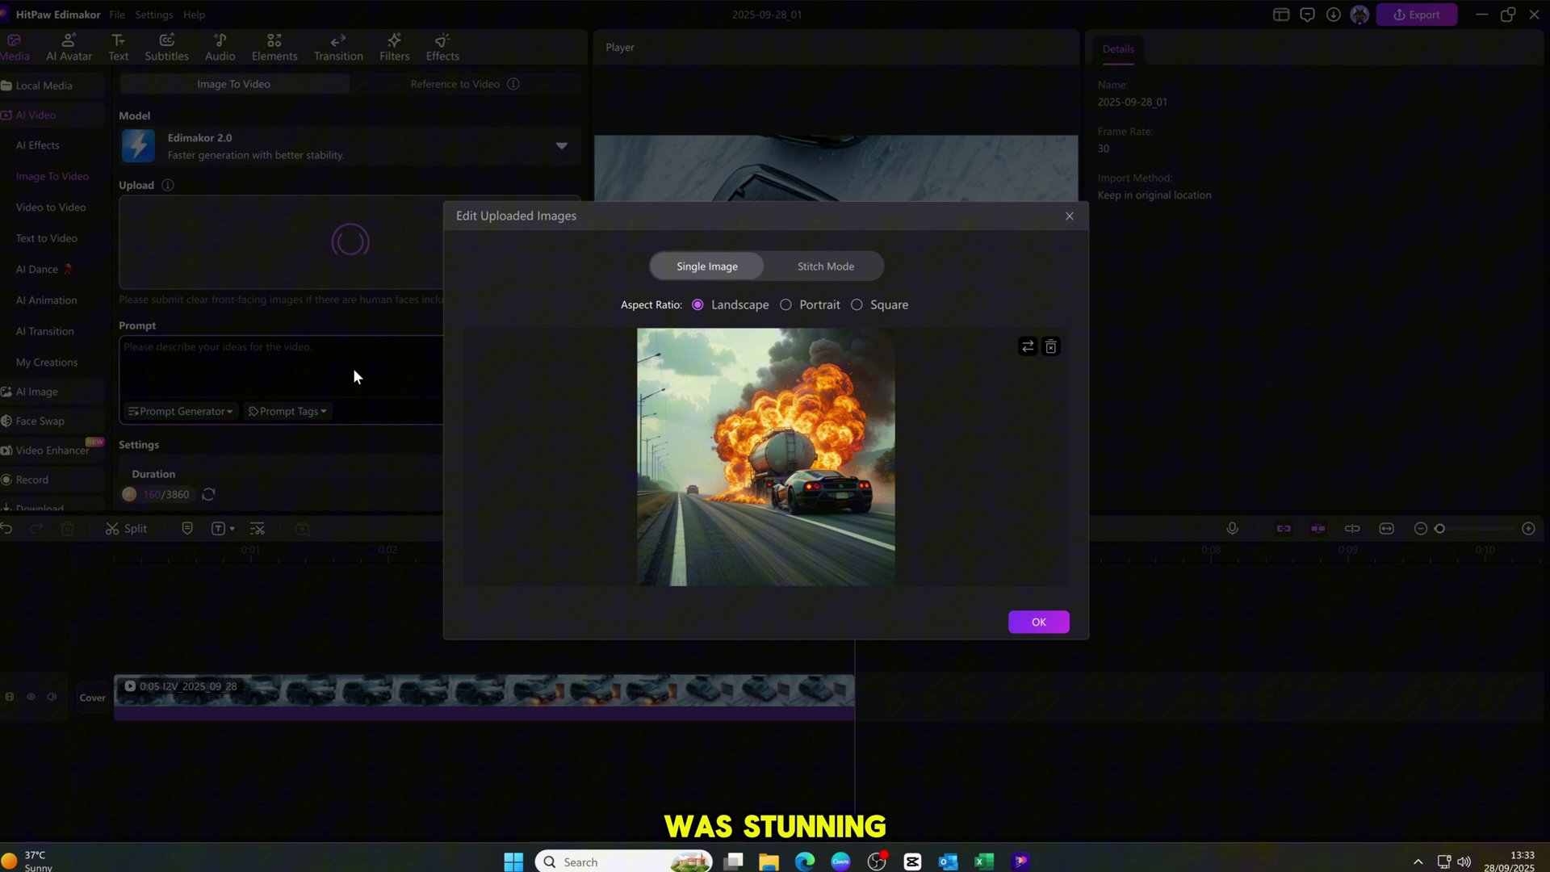
click(1022, 618)
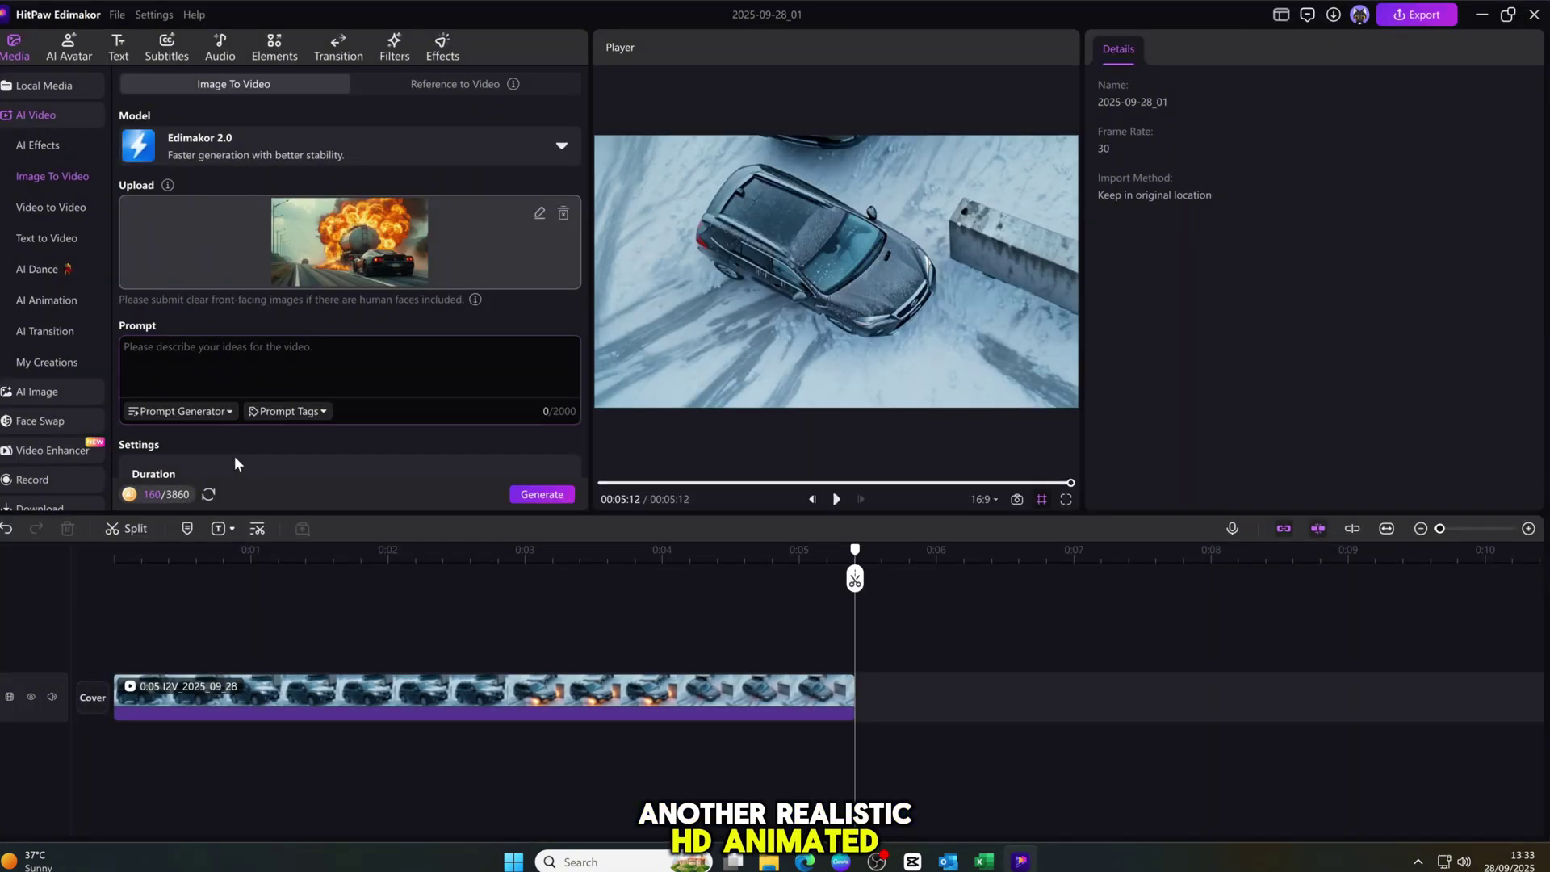
Set Dolly Zoom camera movement at 1080P and generate the clip
scroll(408, 326, down, 5)
click(284, 381)
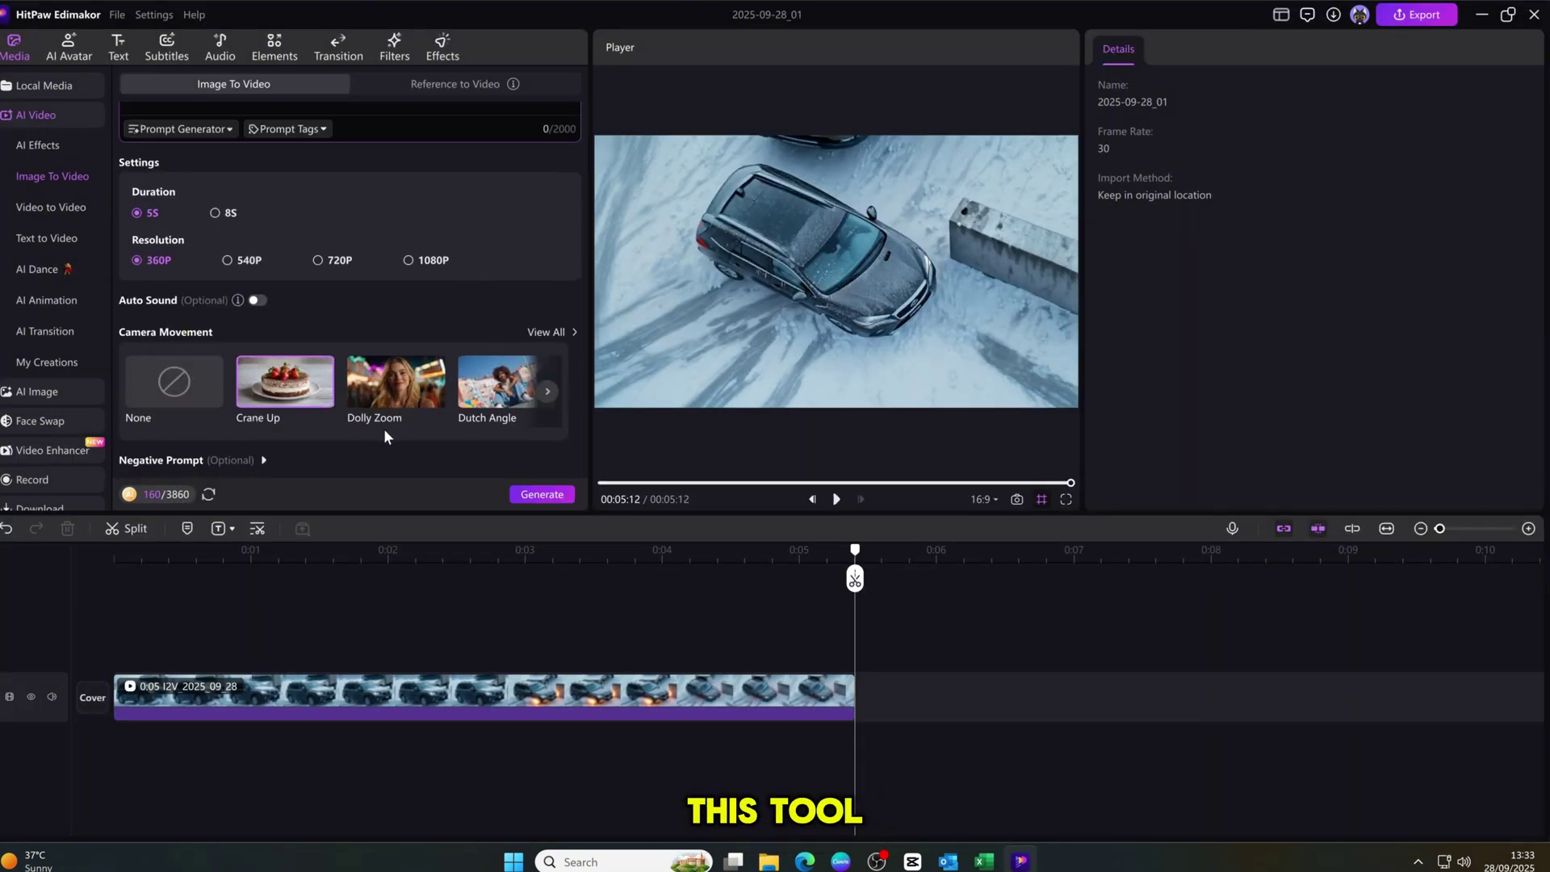
click(414, 396)
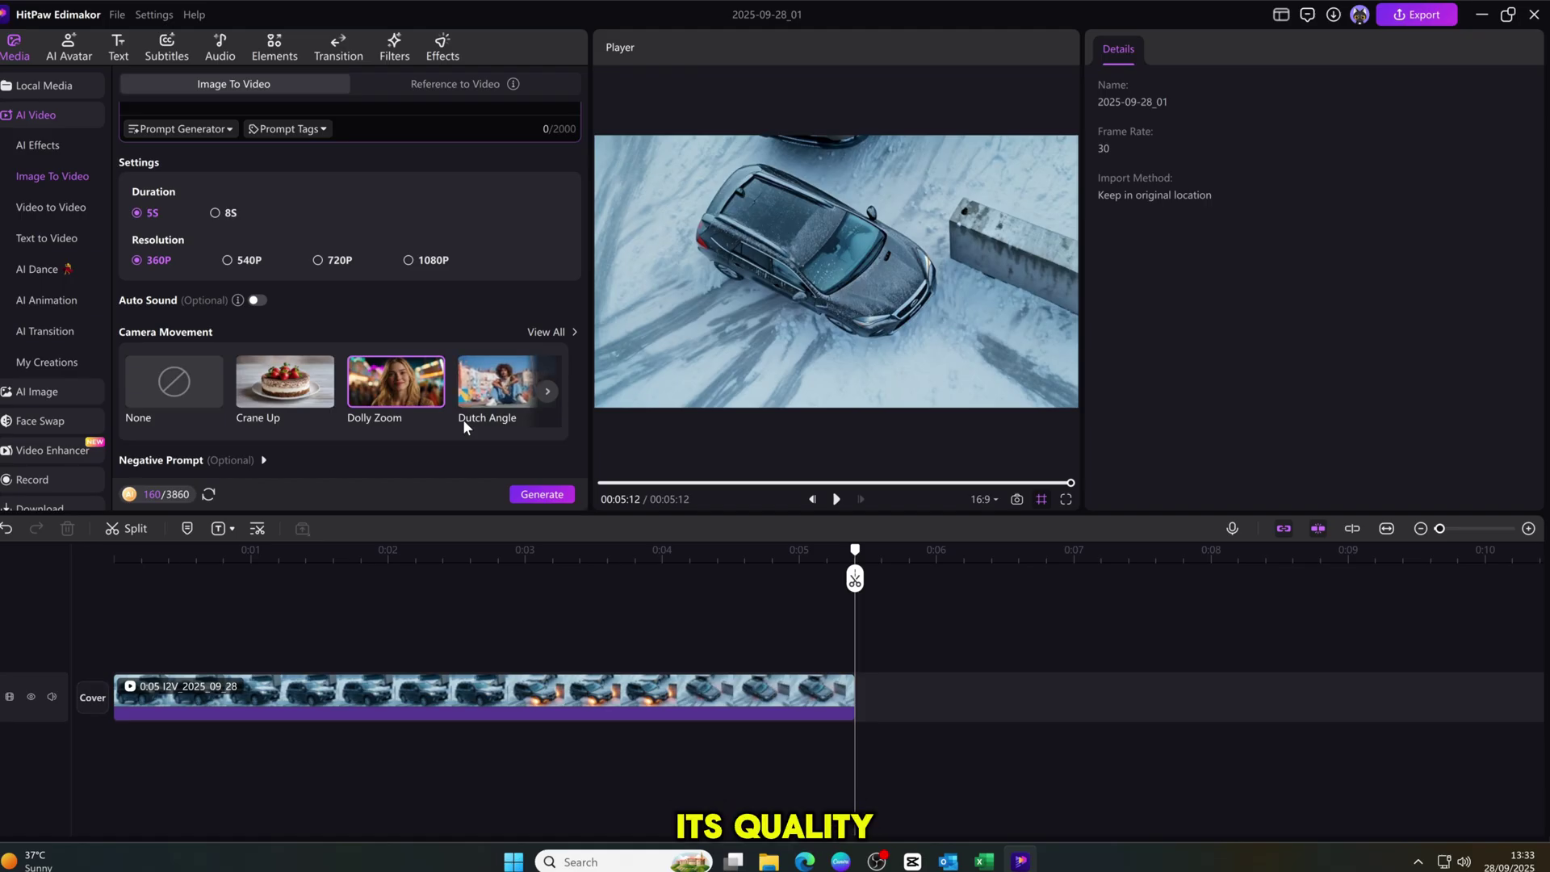
click(529, 492)
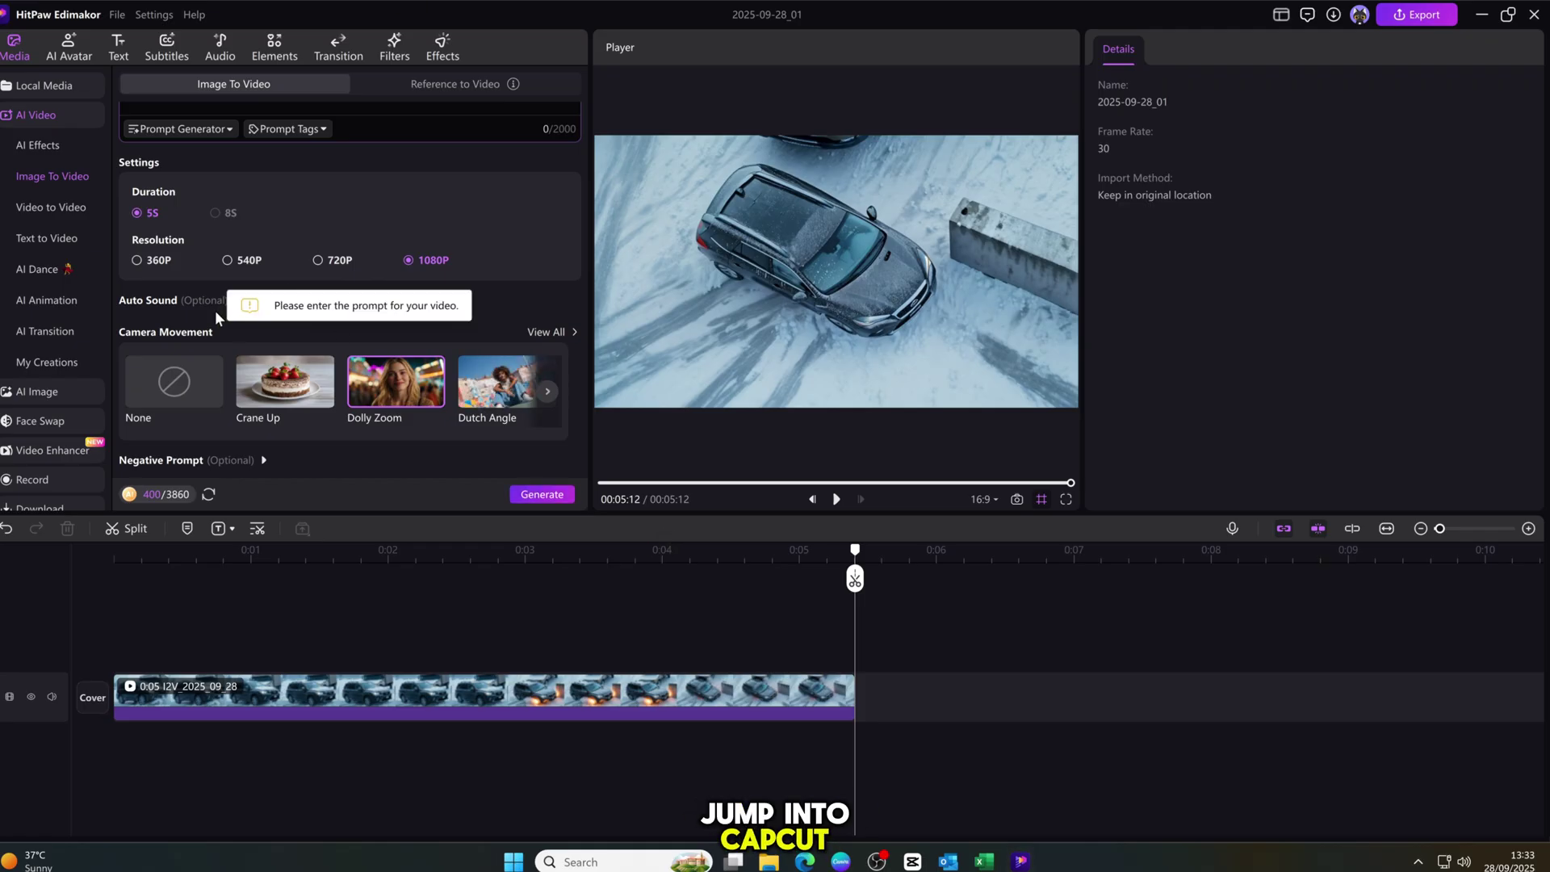
scroll(226, 264, up, 4)
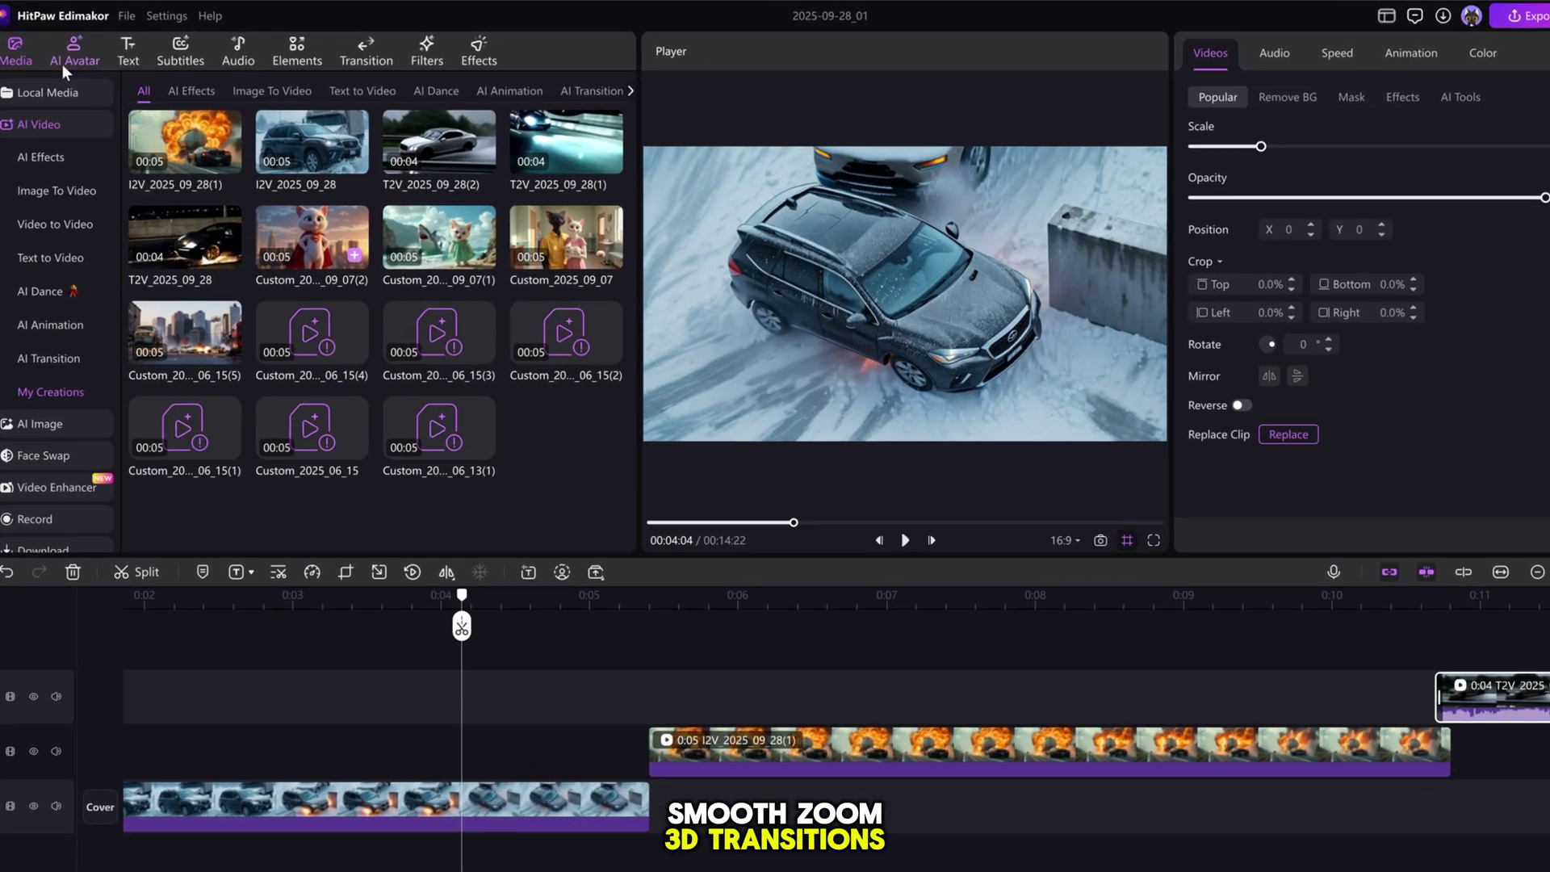
Browse the AI Avatar library, then scroll through the WordArt text styles
click(65, 67)
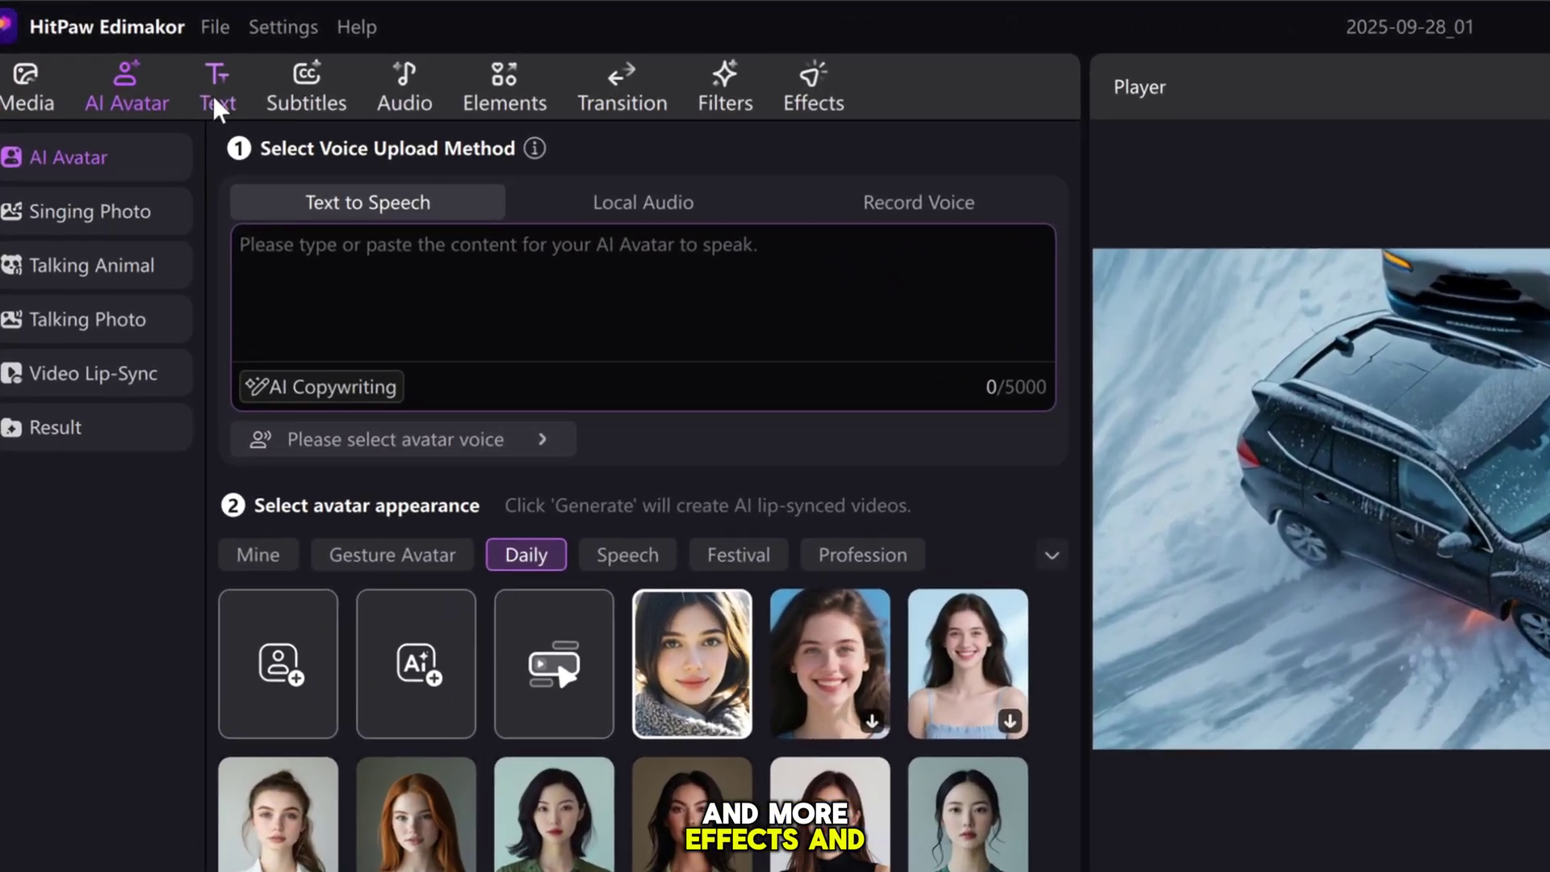
click(148, 63)
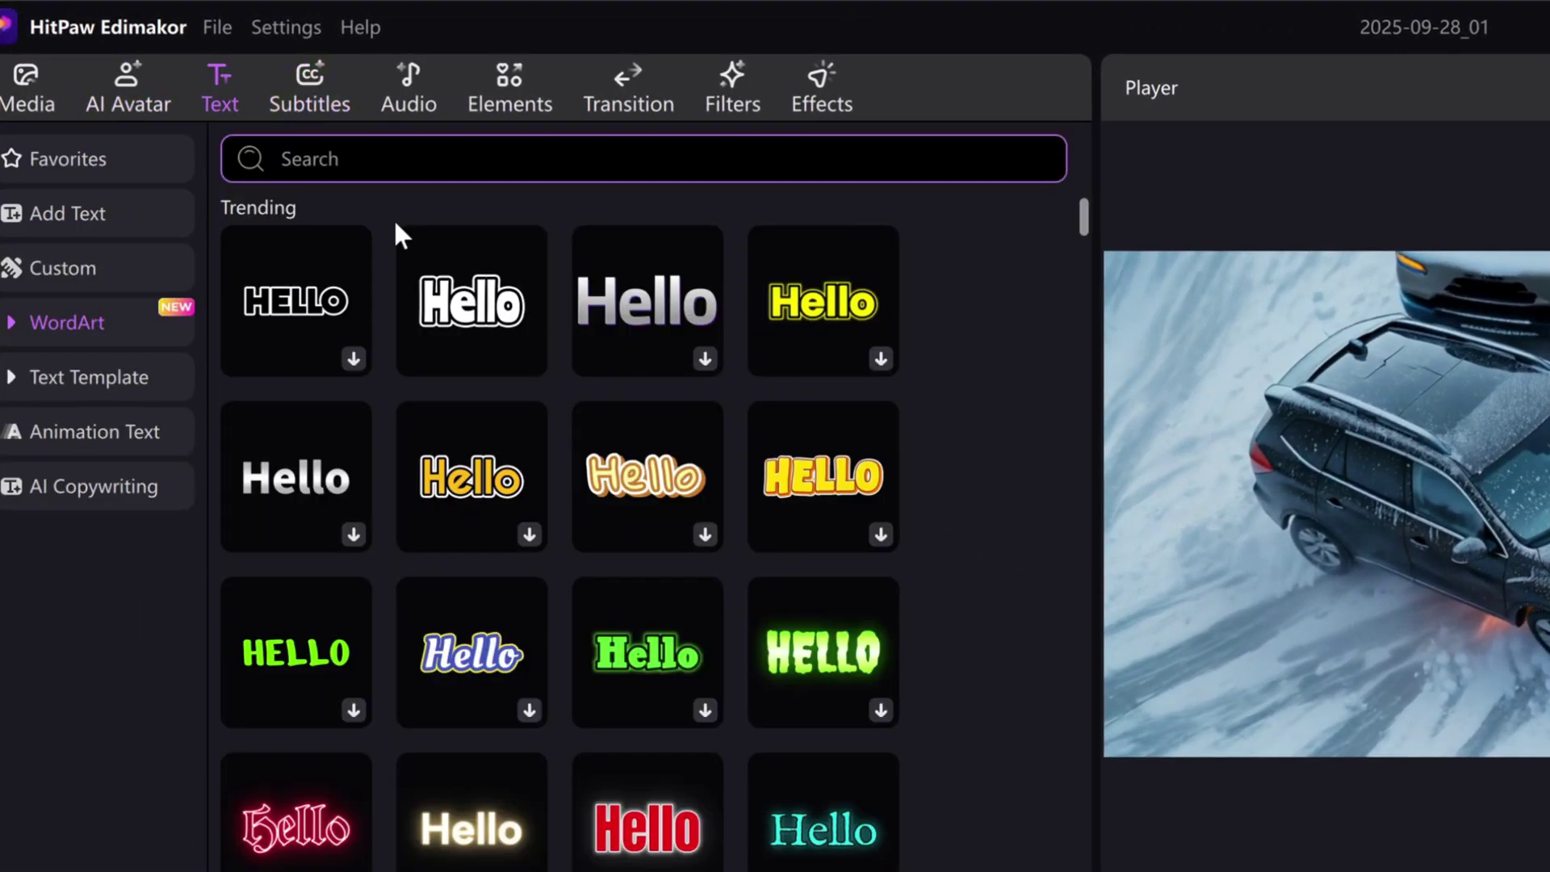
scroll(596, 419, down, 3)
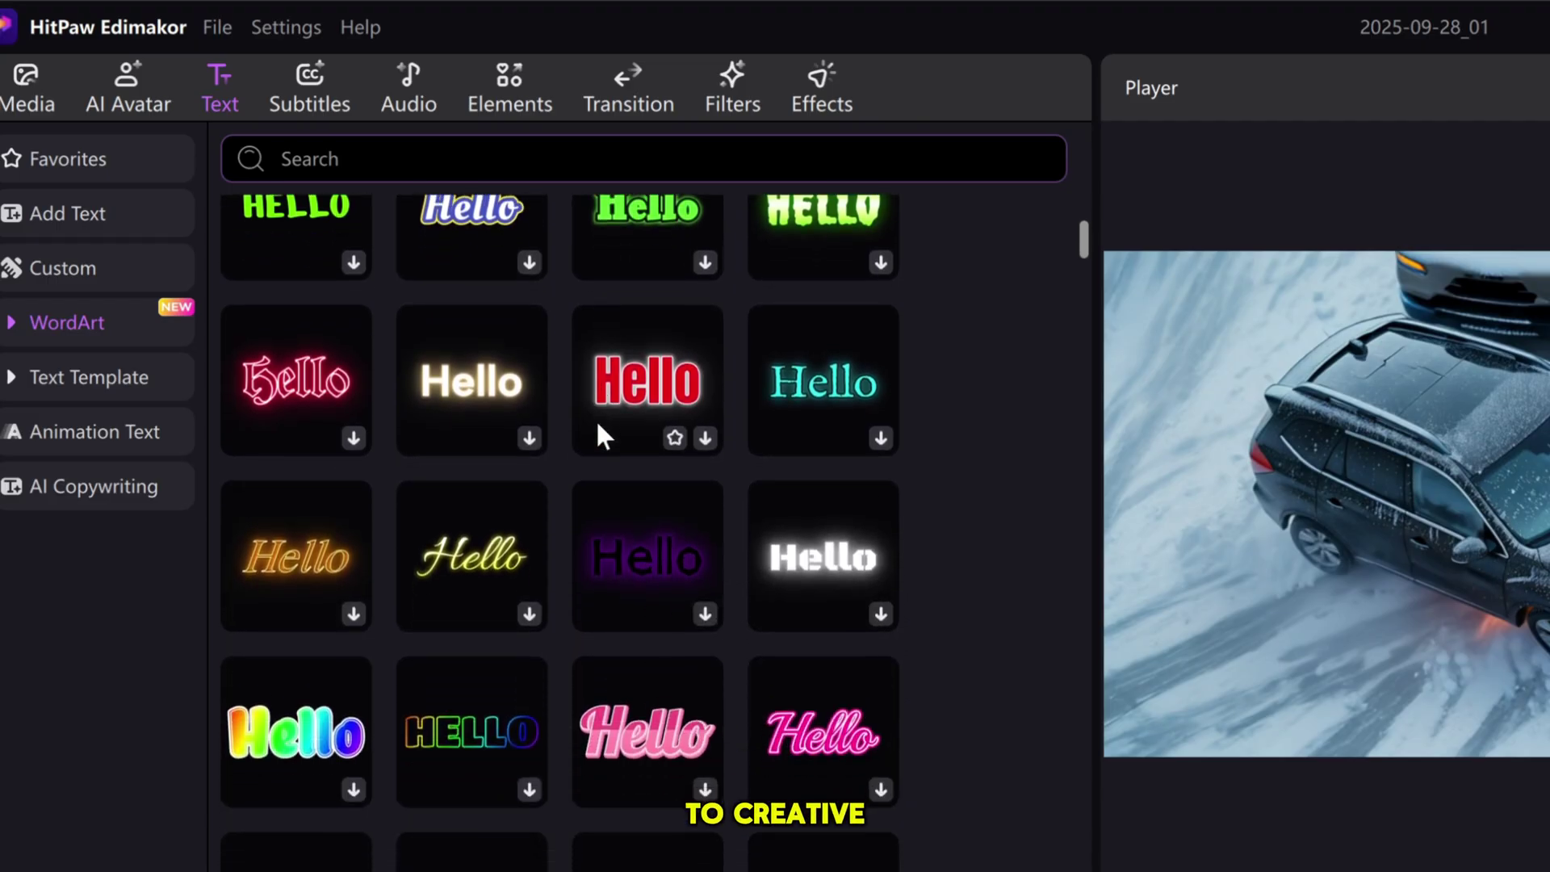
scroll(596, 419, down, 8)
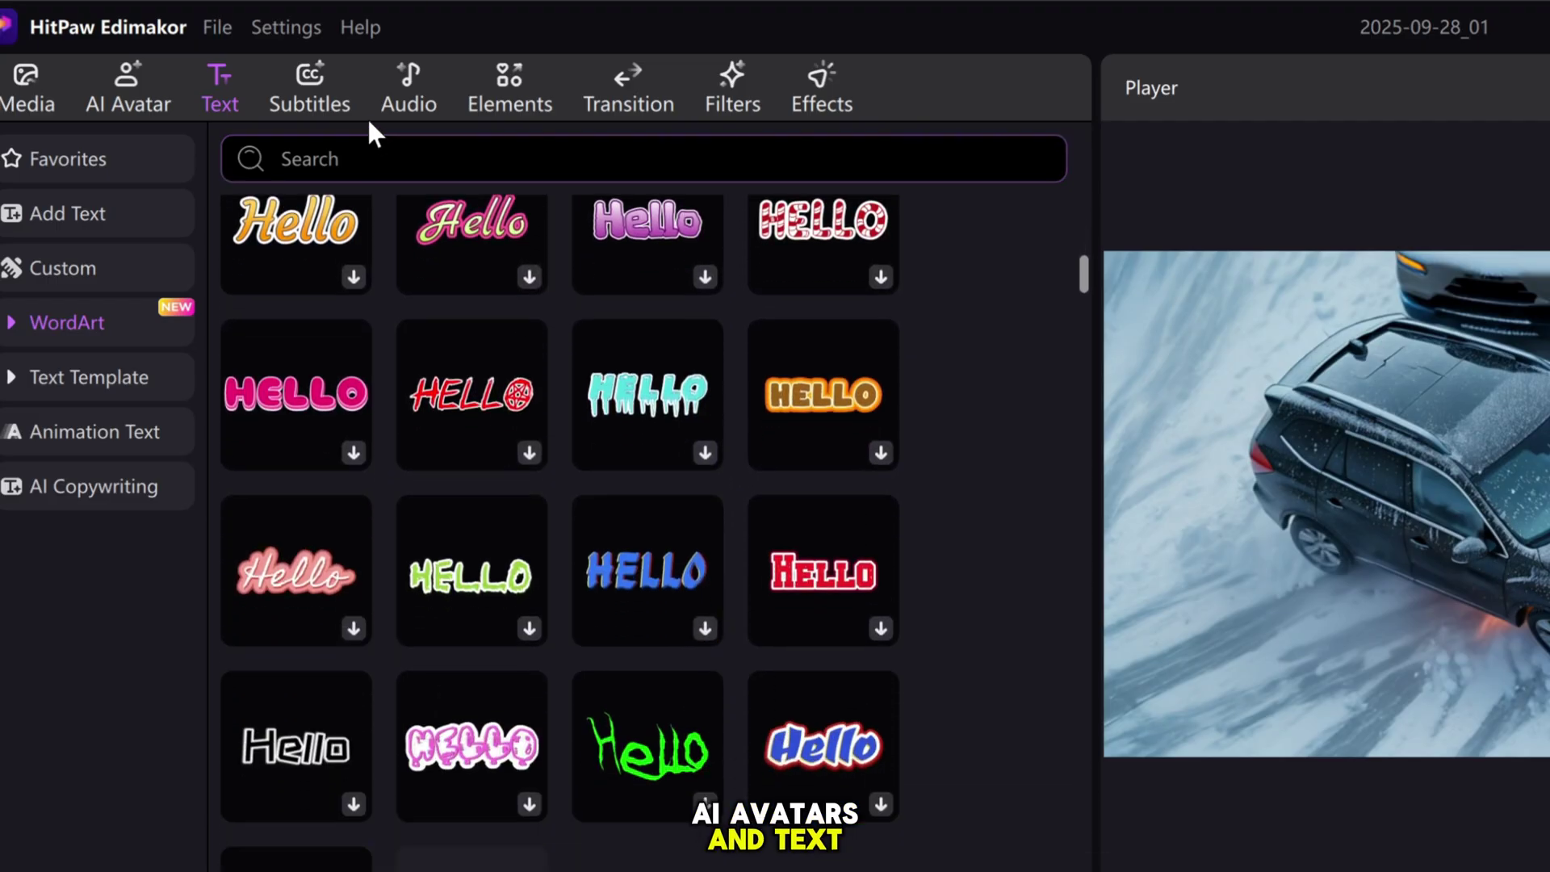
Look through the subtitle styles and AI music, ending in the Elements sticker library
click(341, 94)
scroll(830, 644, down, 1)
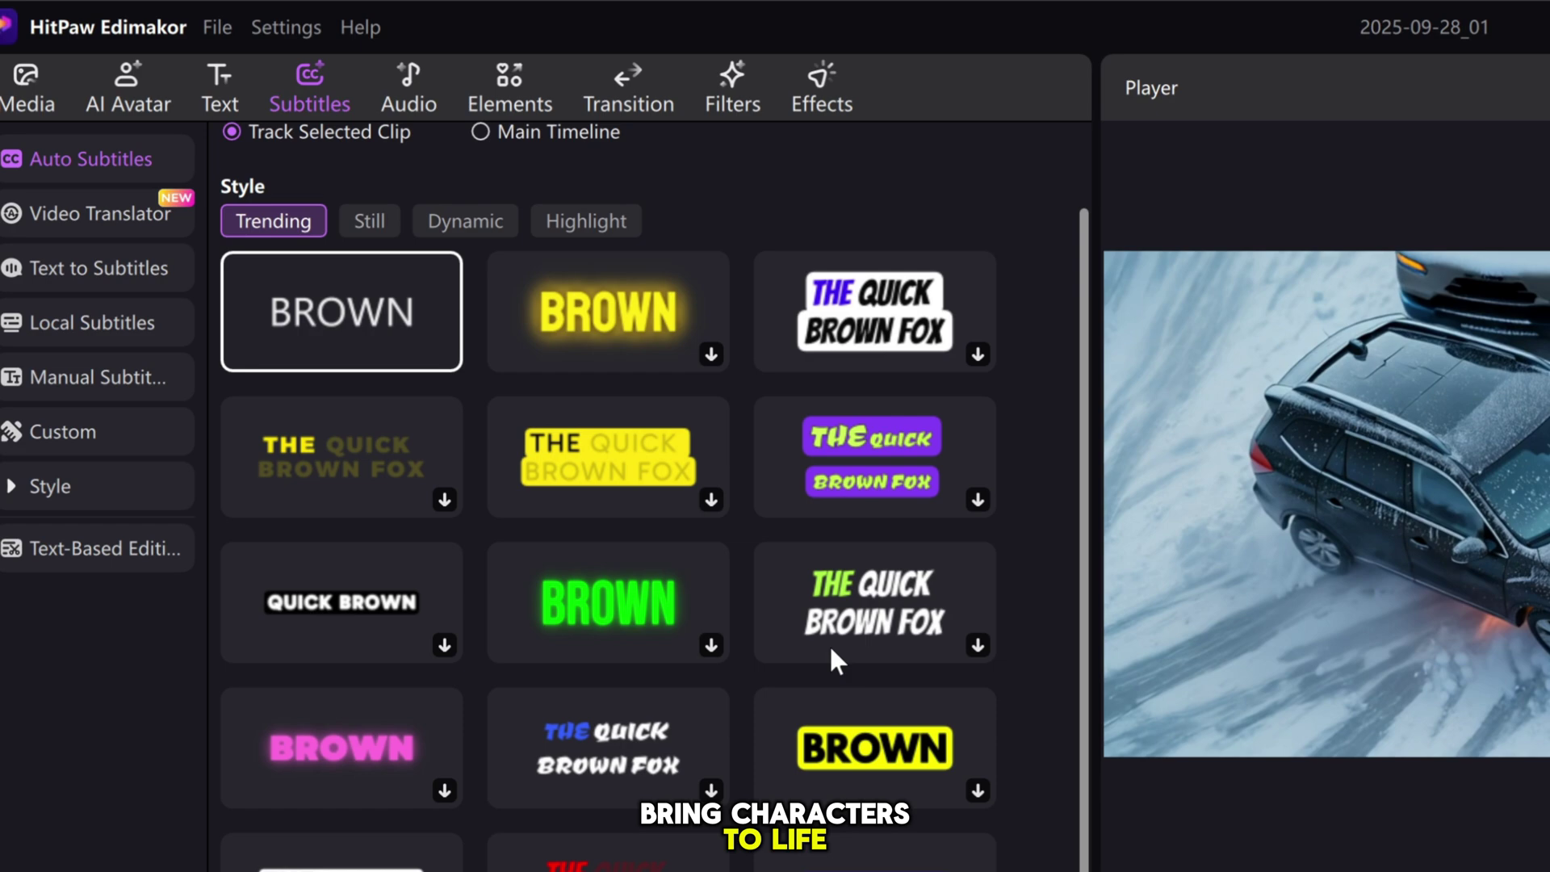
scroll(830, 645, down, 5)
scroll(830, 646, up, 7)
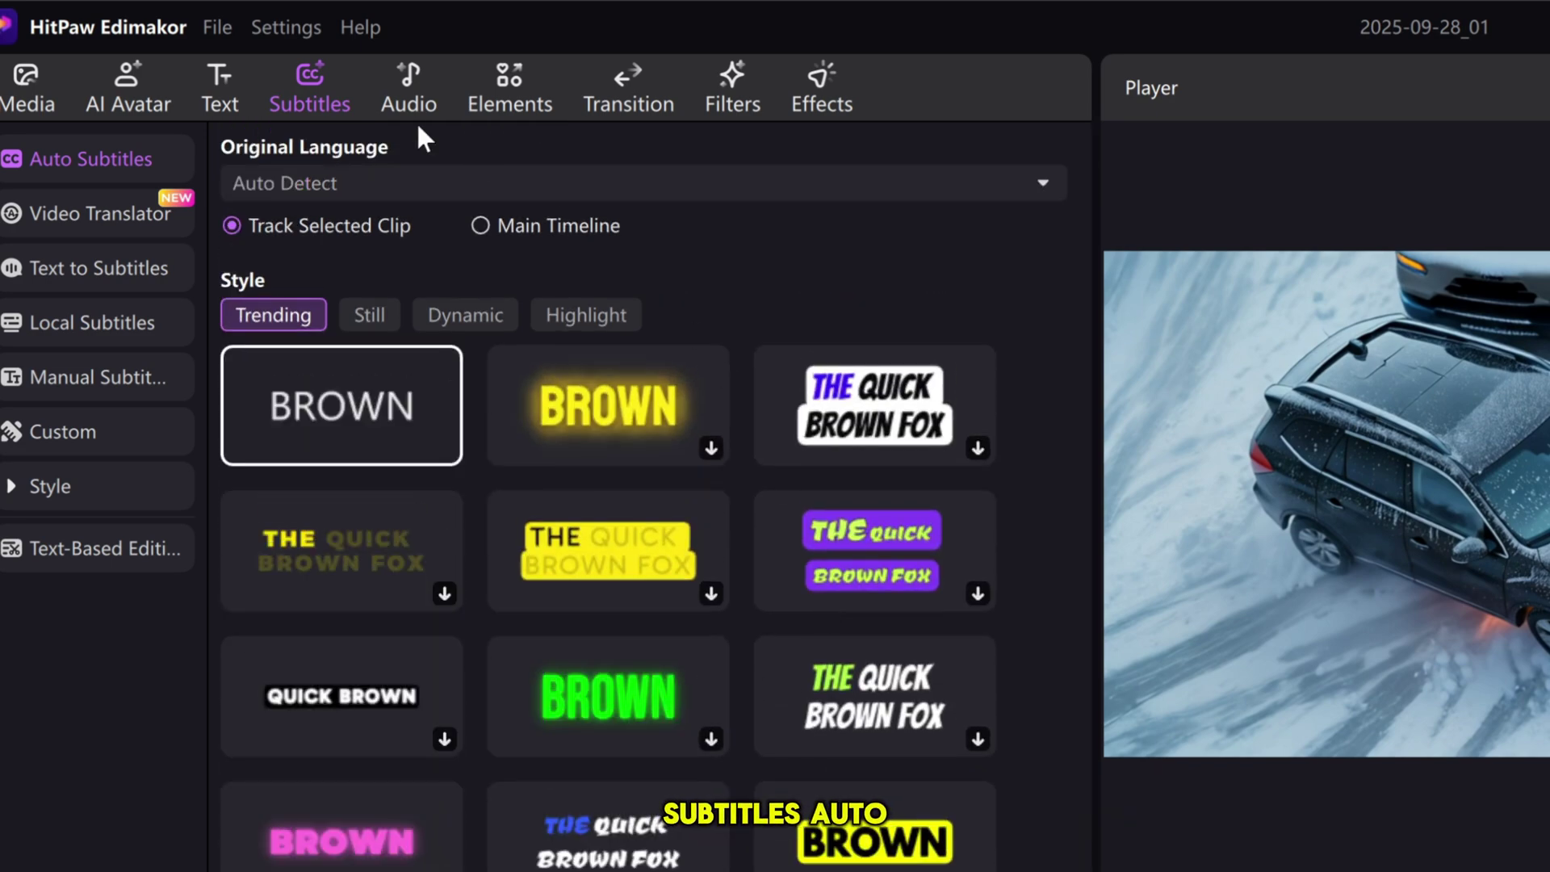
click(416, 113)
click(519, 122)
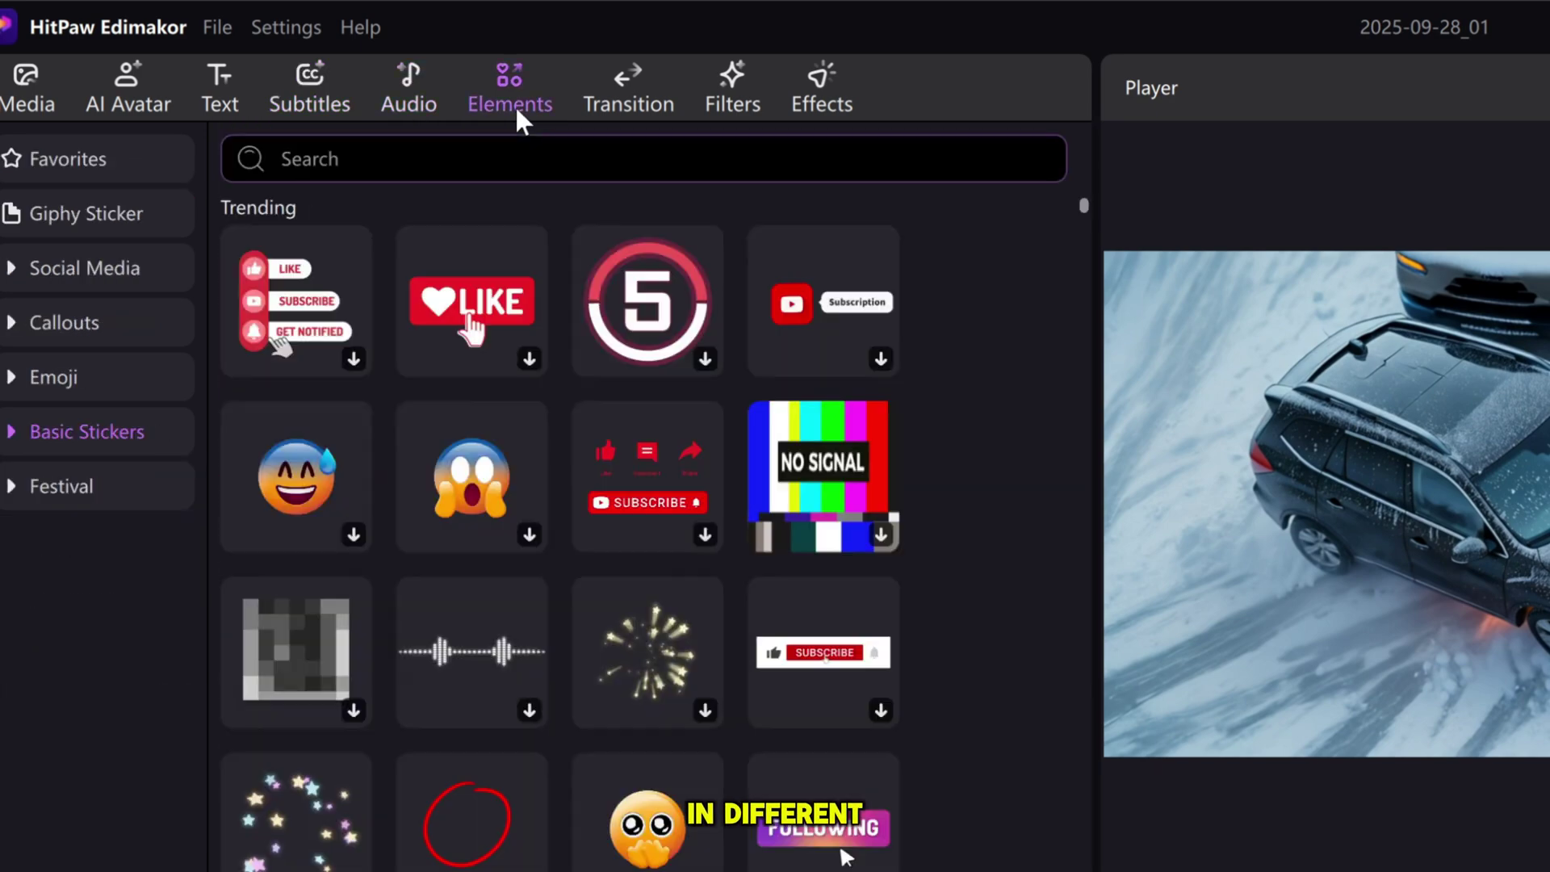
scroll(812, 550, down, 15)
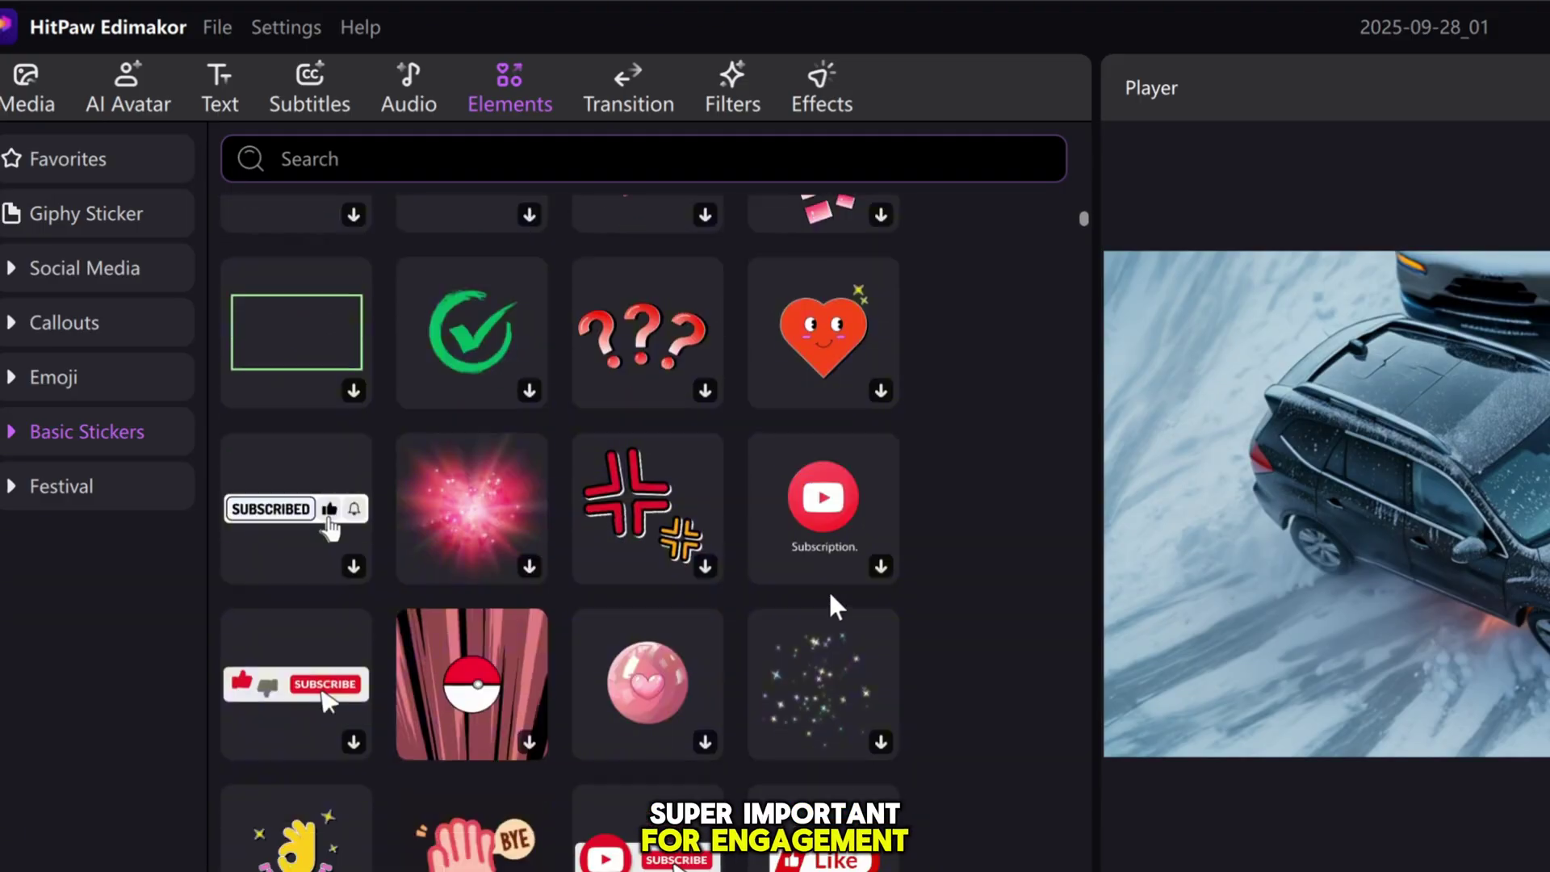
Scroll through the transition library and then the filter library
click(625, 90)
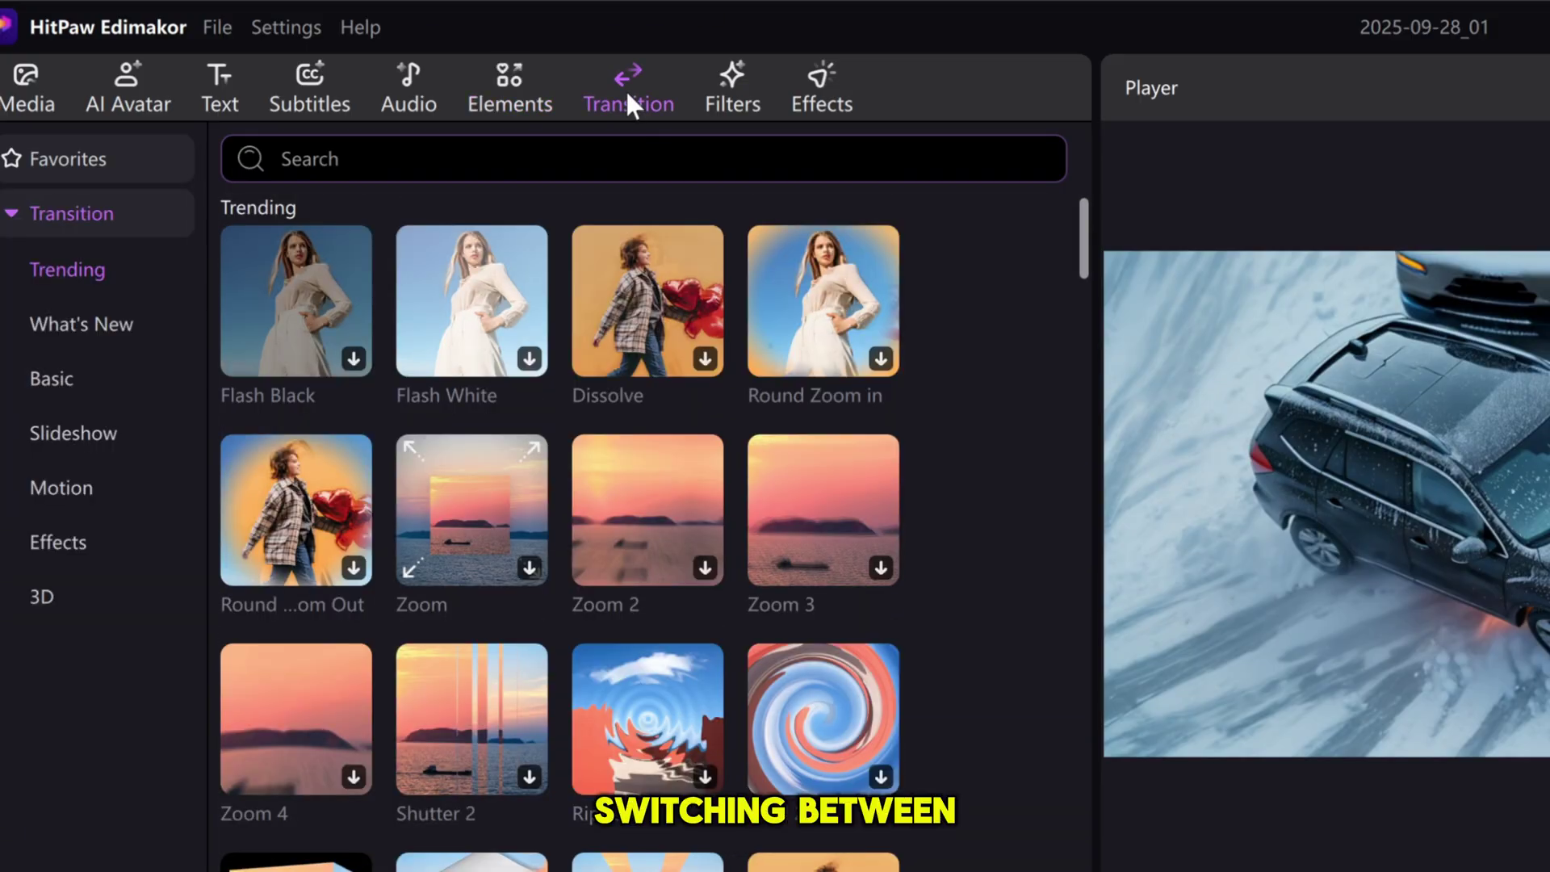
scroll(839, 656, down, 1)
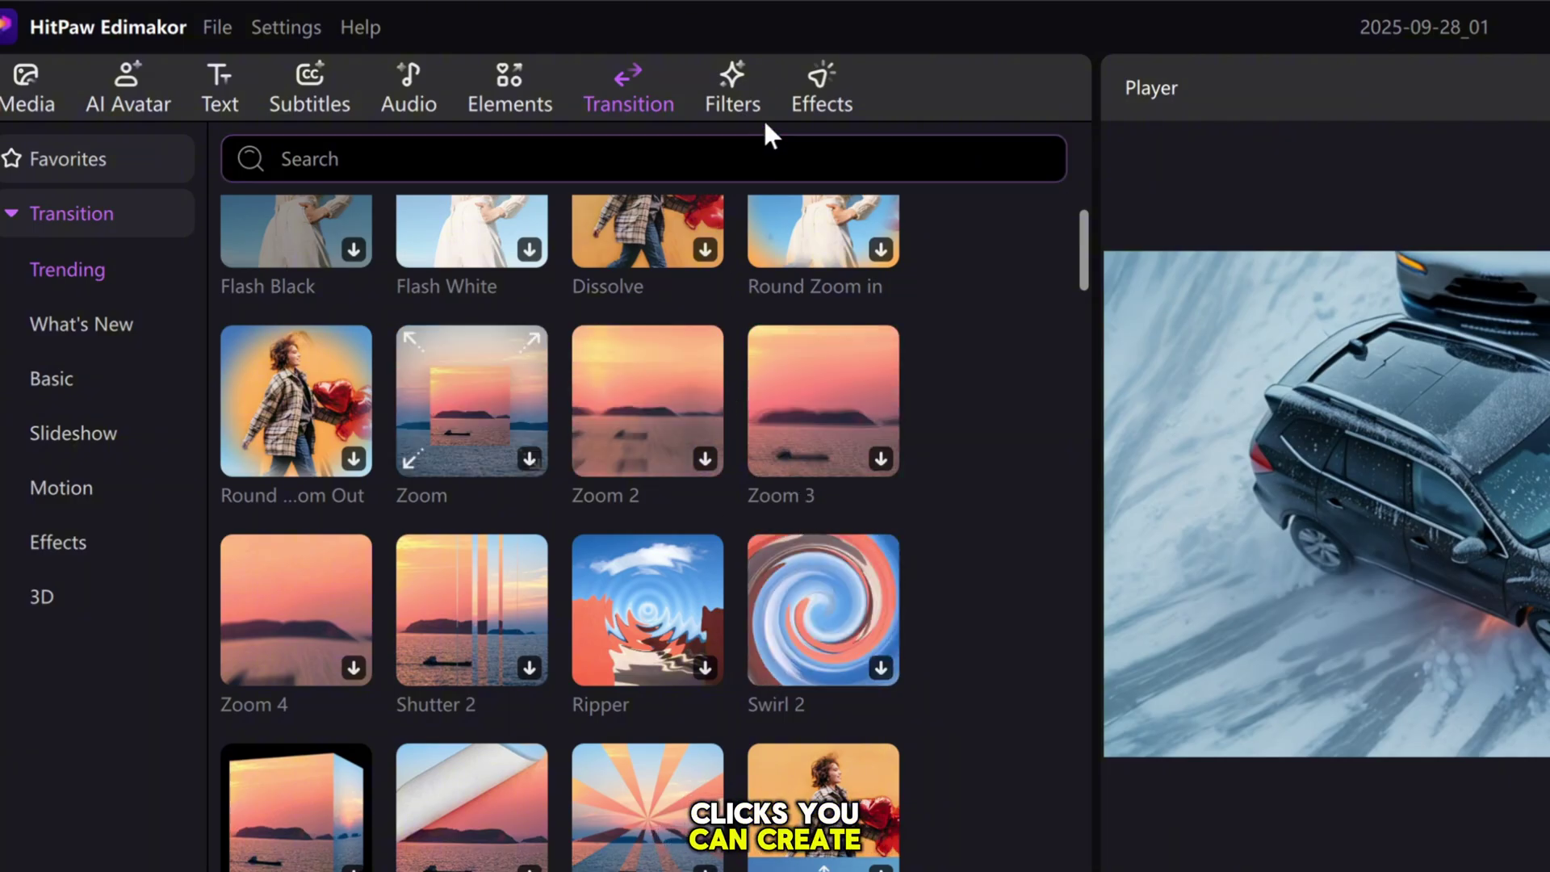
click(744, 101)
scroll(846, 452, down, 4)
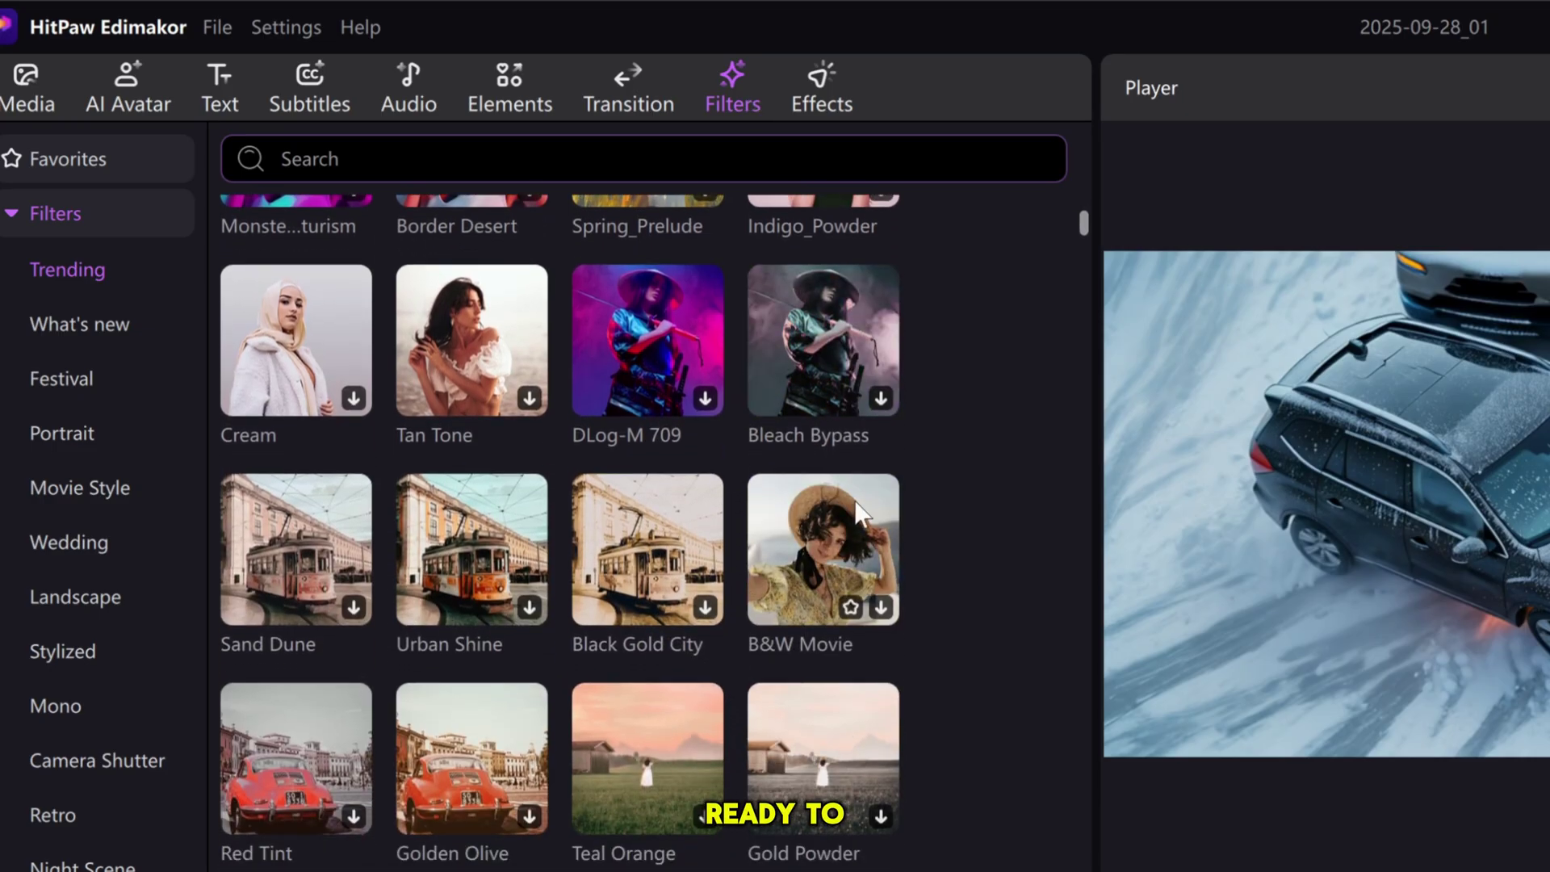
scroll(854, 501, down, 9)
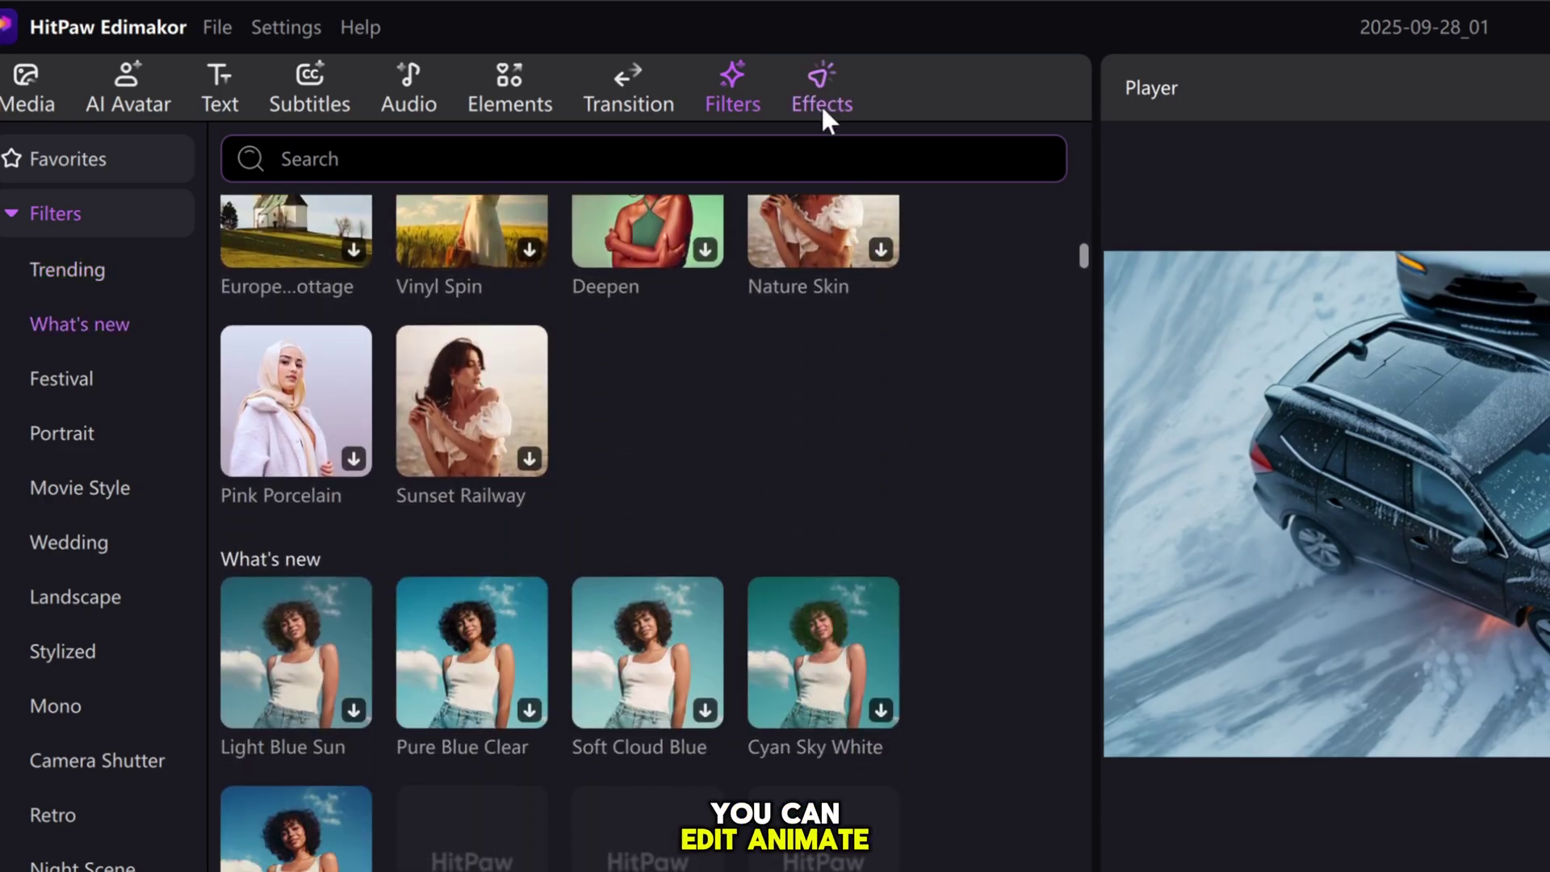
Open the Video Effects library and scroll down to the Basic category
click(821, 103)
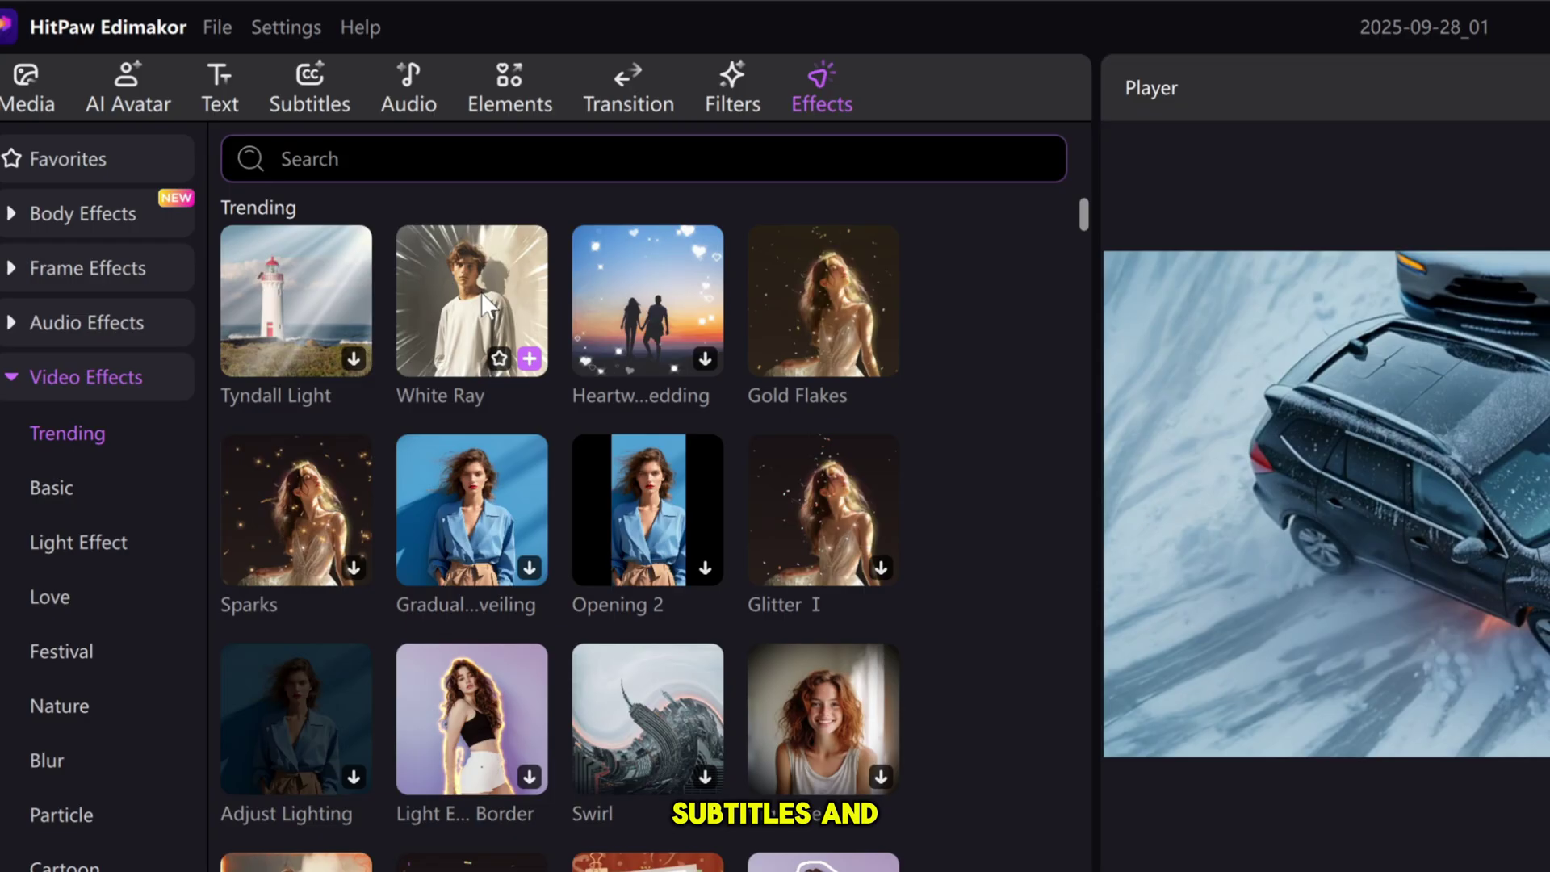
scroll(533, 565, down, 8)
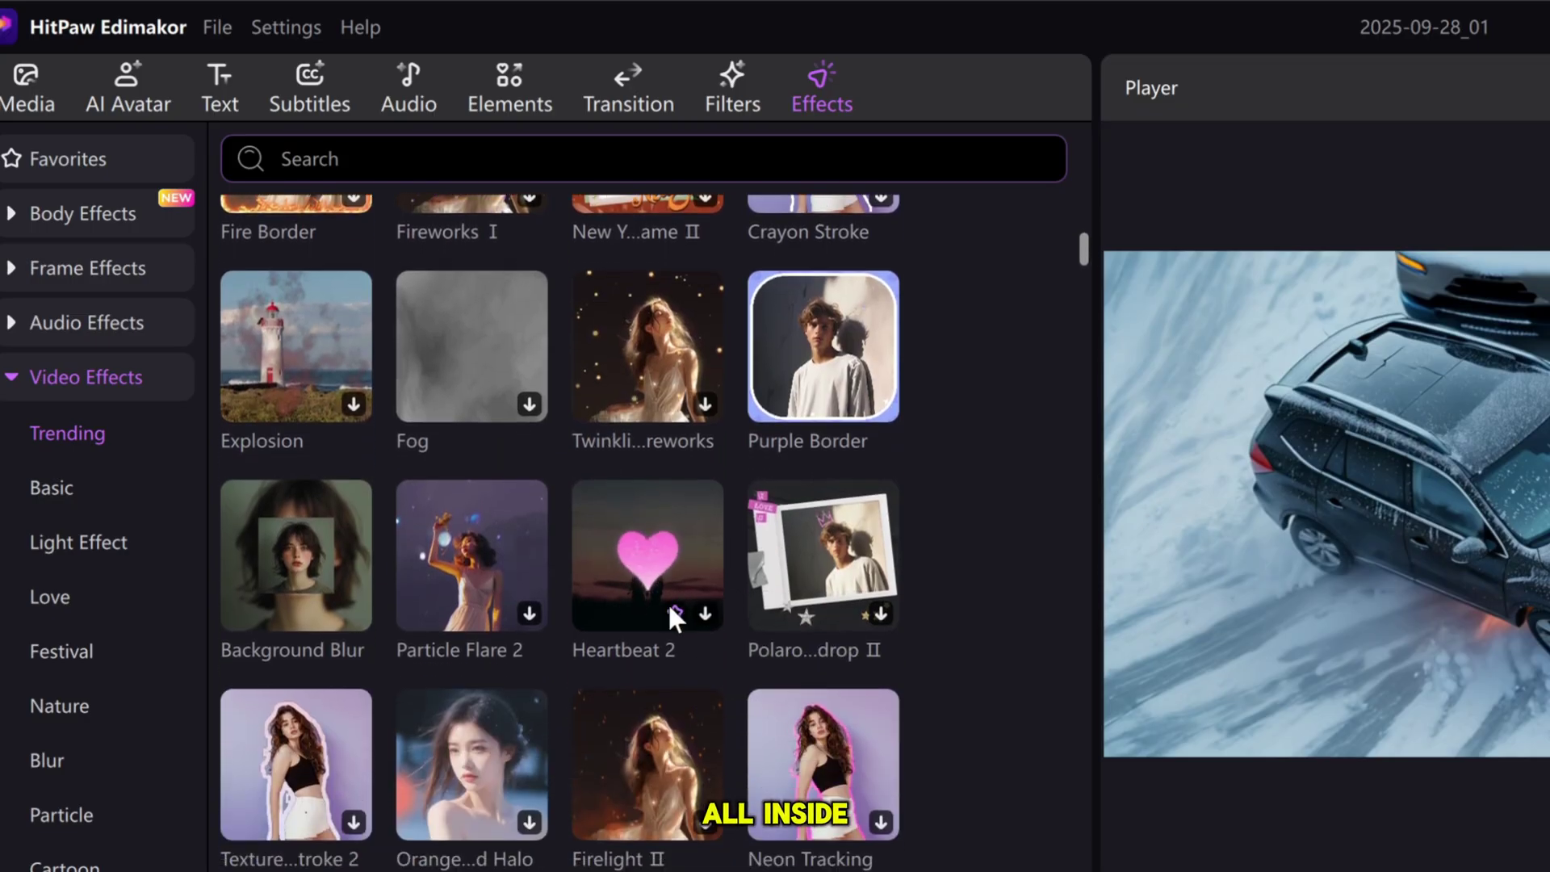
scroll(799, 588, down, 8)
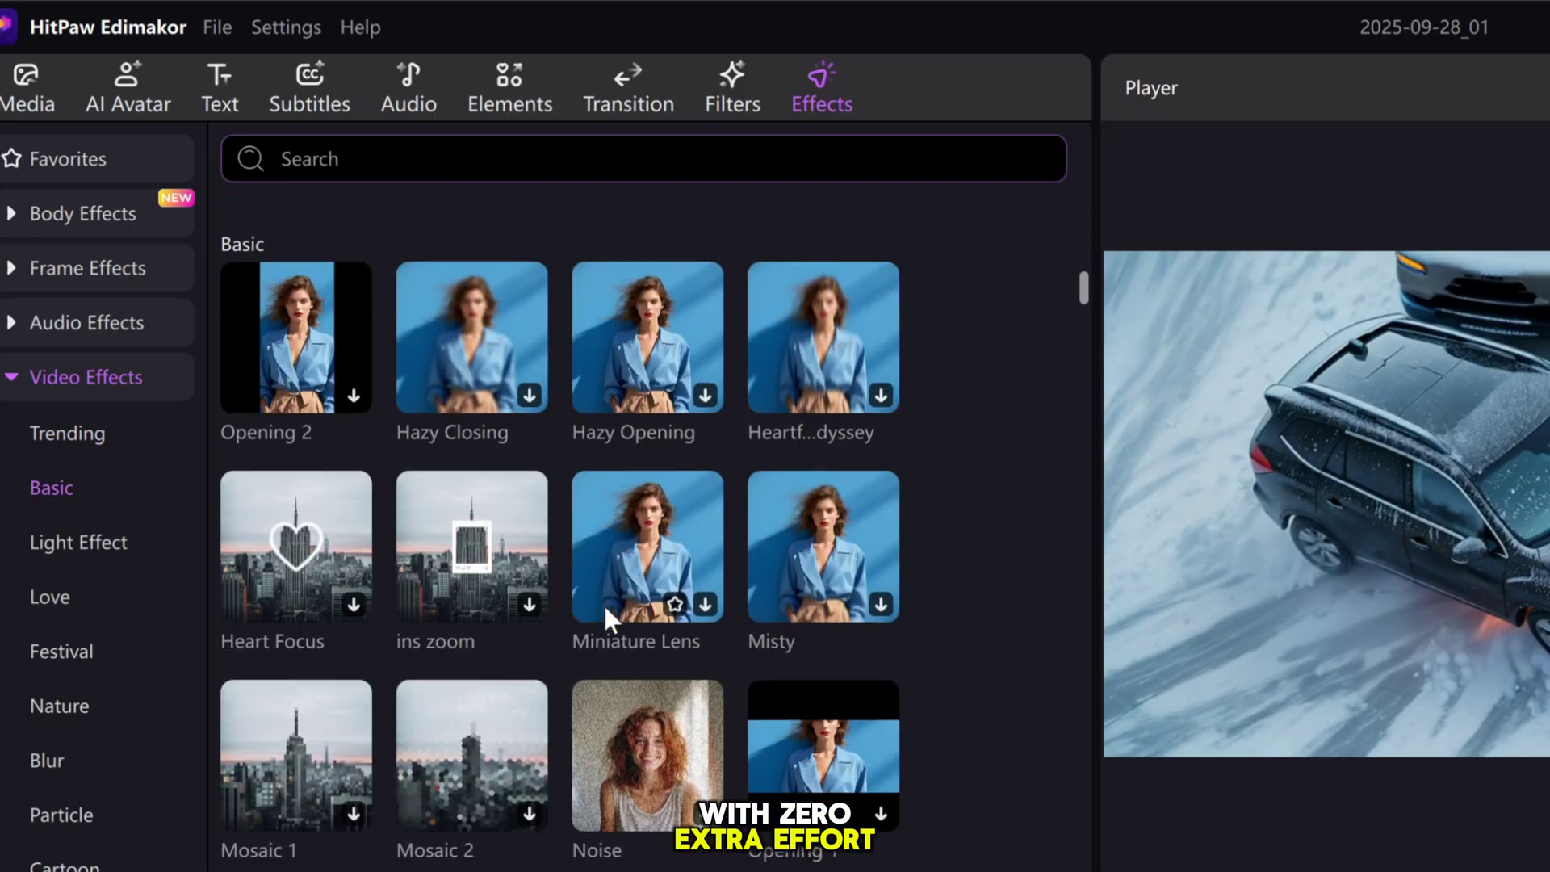
scroll(607, 619, down, 2)
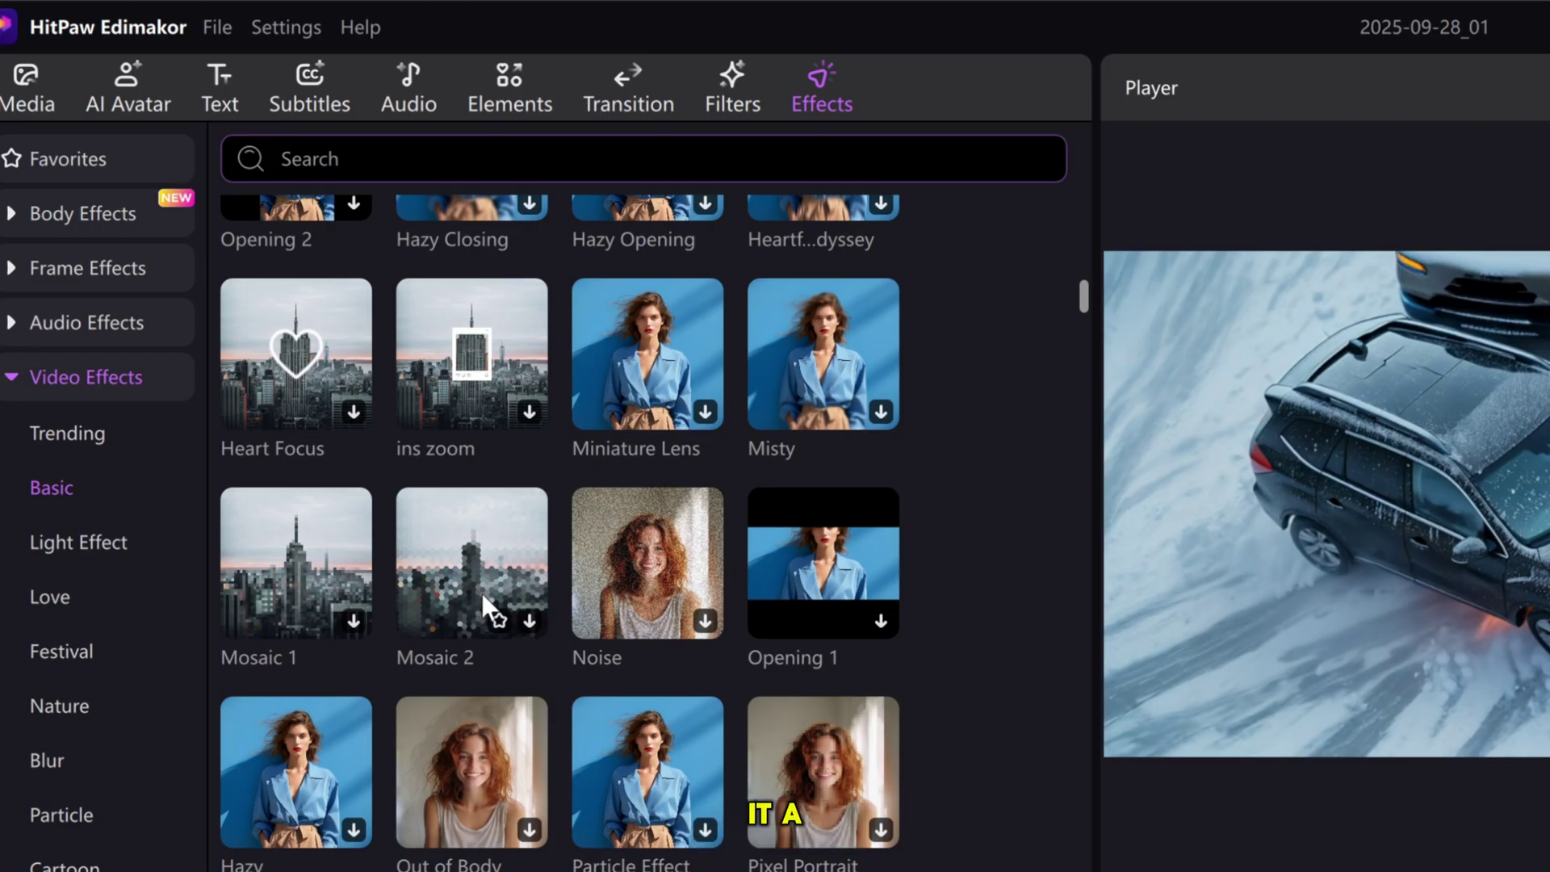
scroll(481, 589, down, 4)
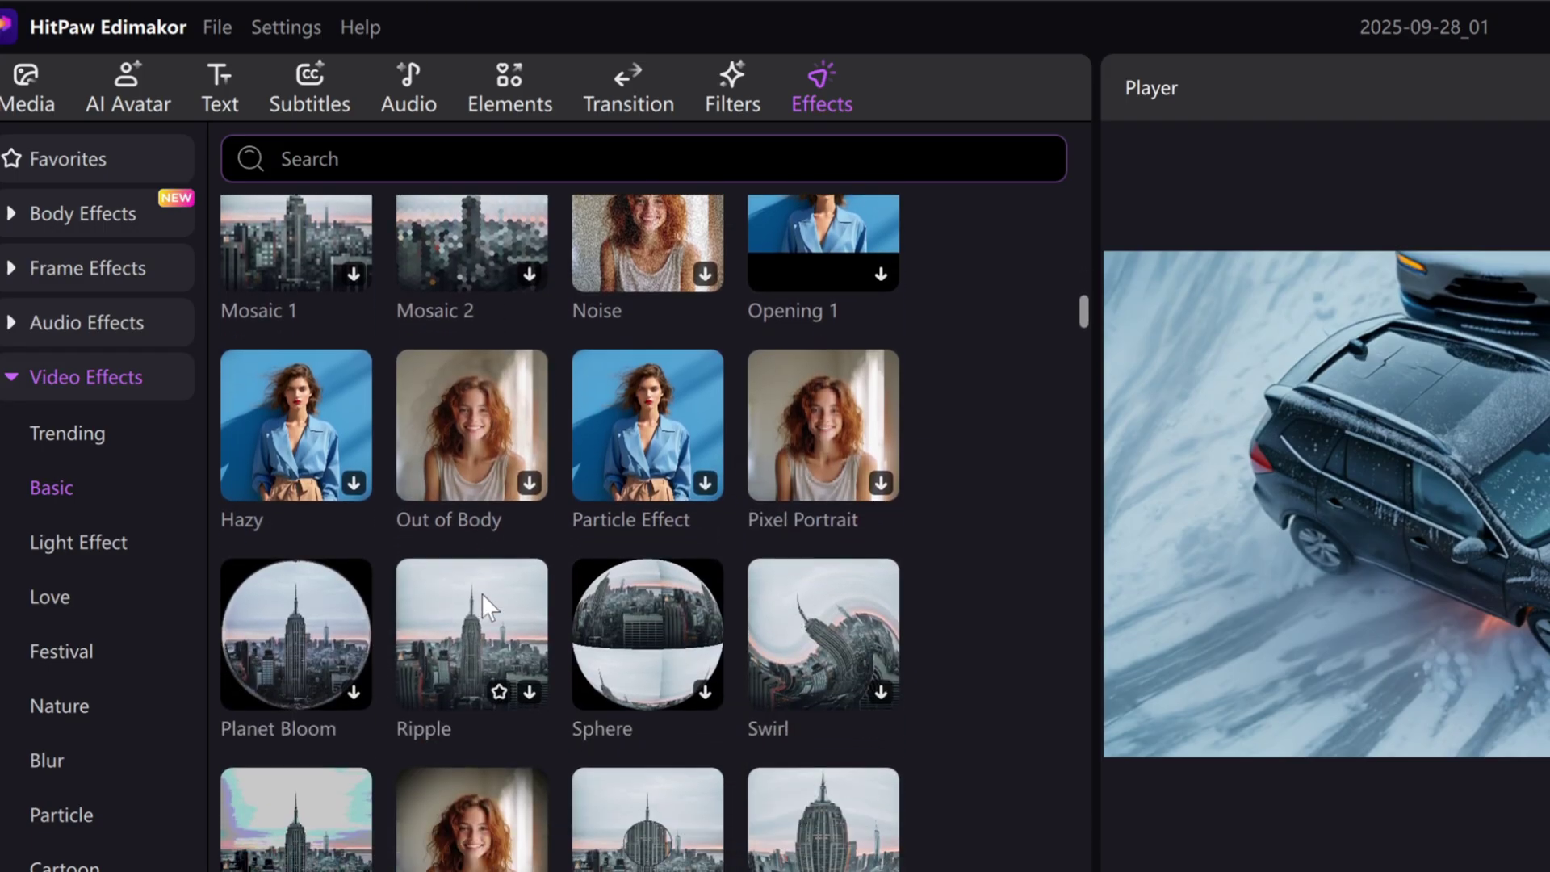
scroll(482, 593, down, 6)
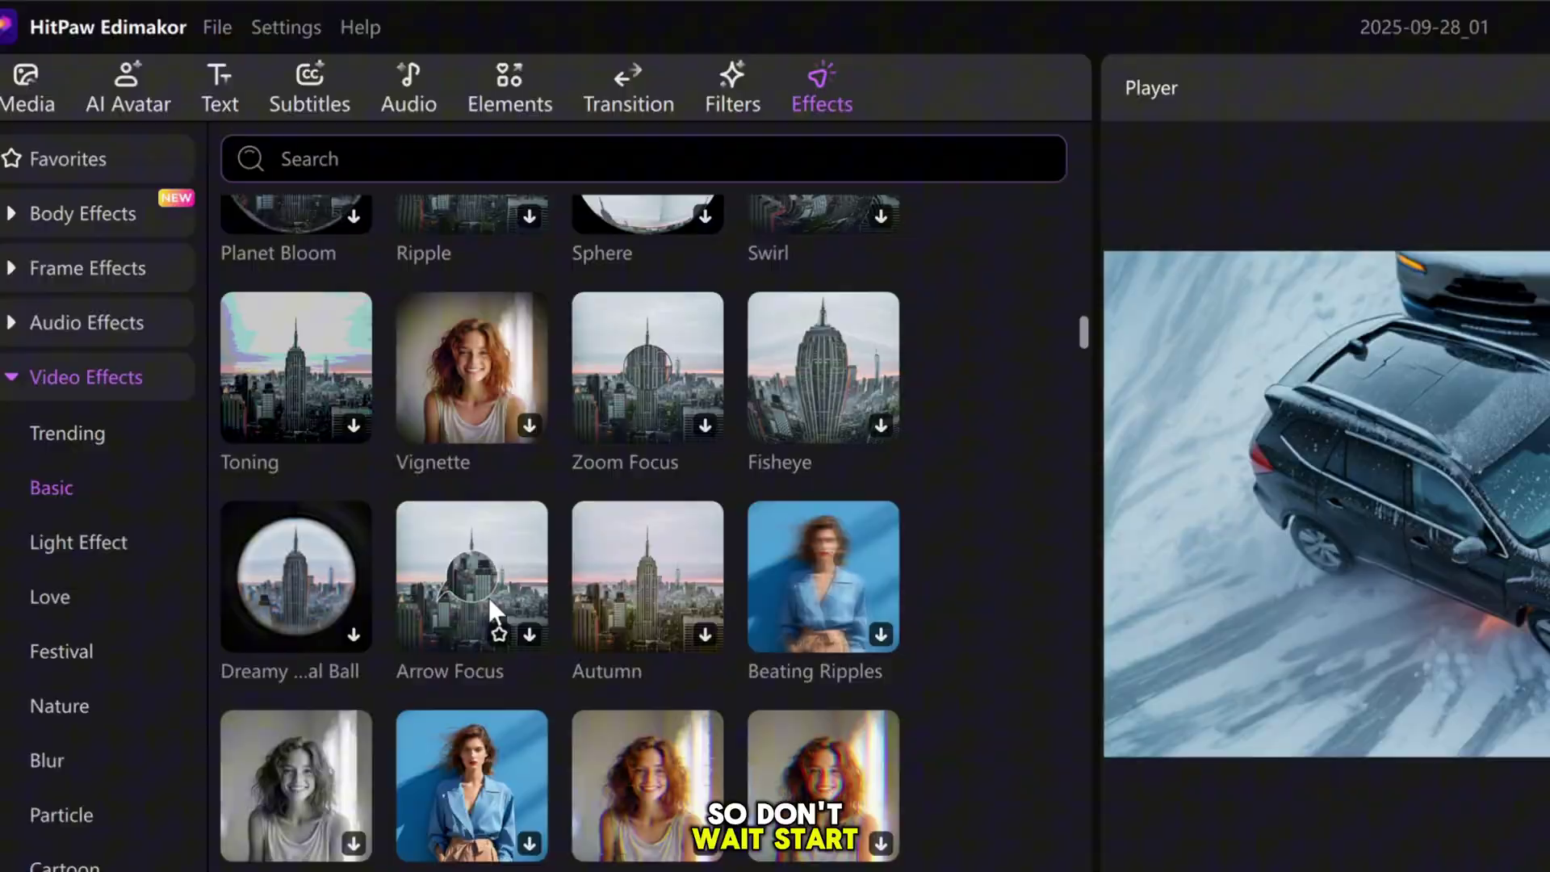
scroll(350, 254, down, 2)
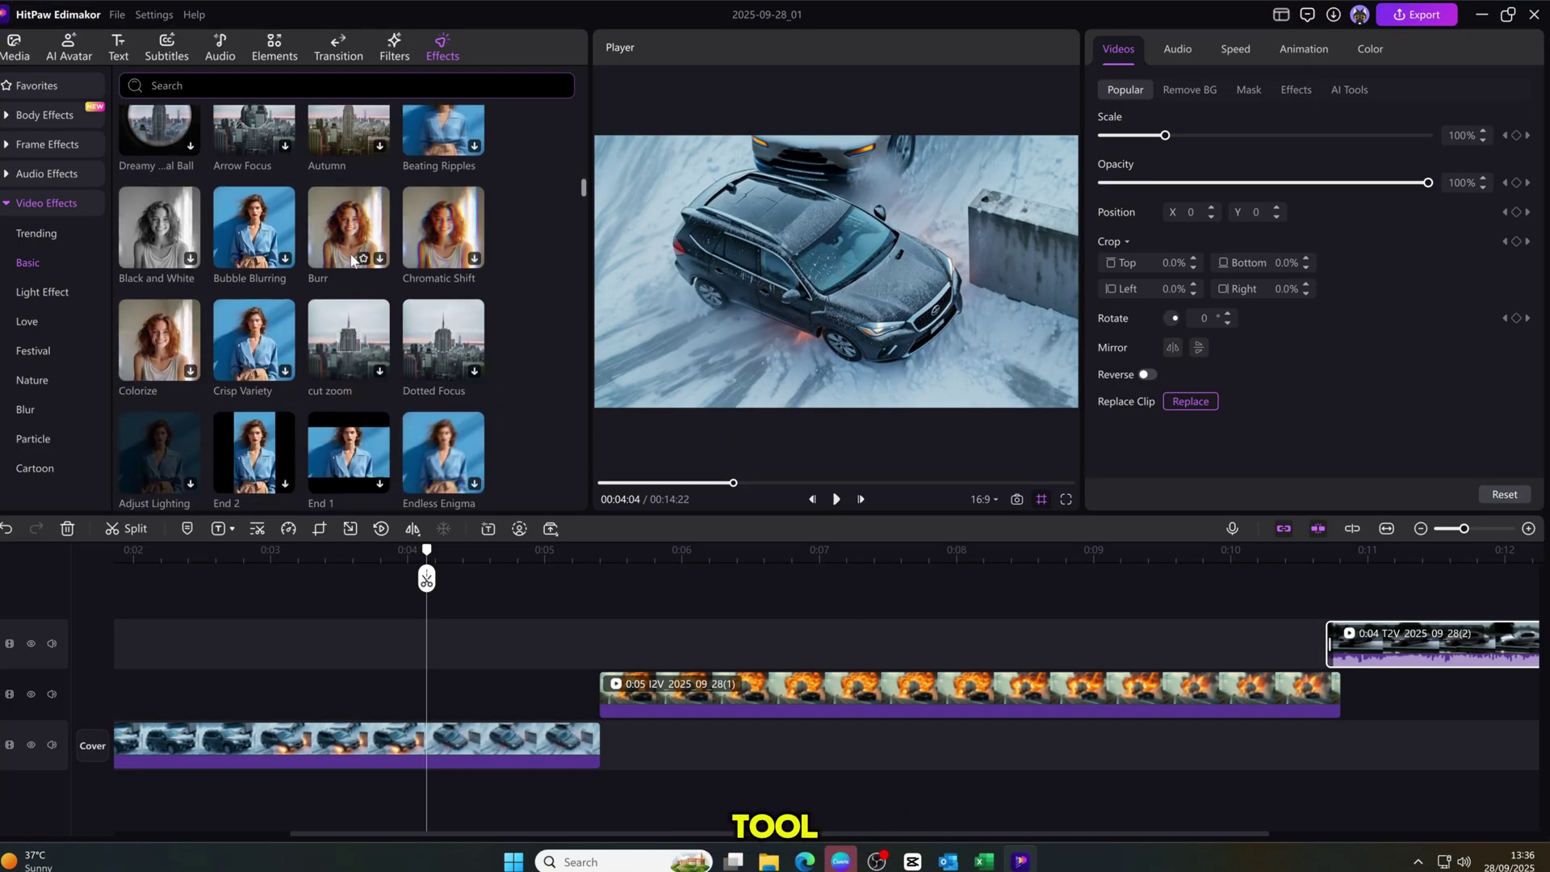
scroll(352, 258, down, 2)
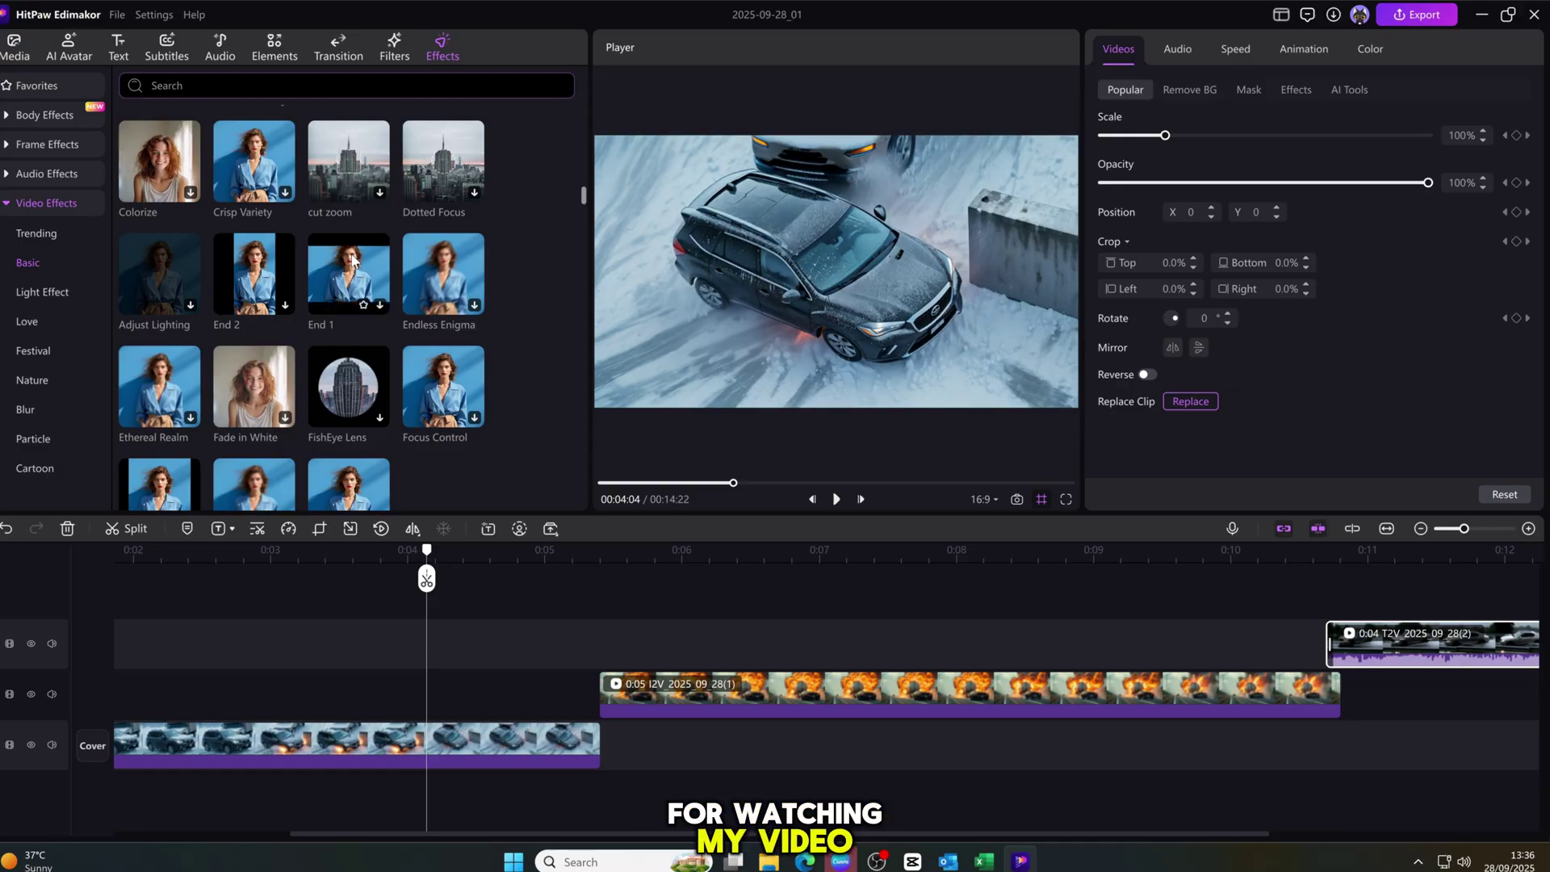